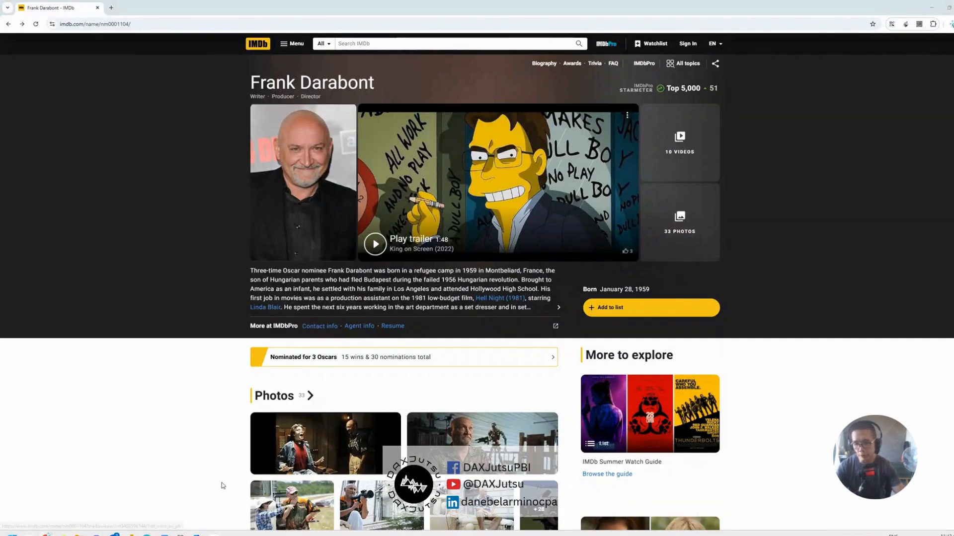
# Switch to the IMDB Top 250 scraping Power Query window and copy the first director's URL from the Directors query
pyautogui.moveTo(132, 535)
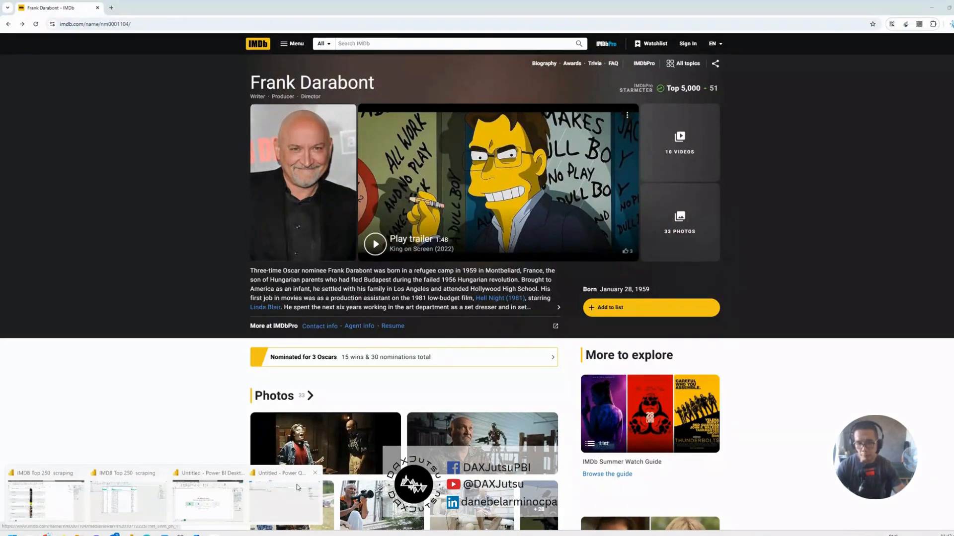
pyautogui.click(152, 498)
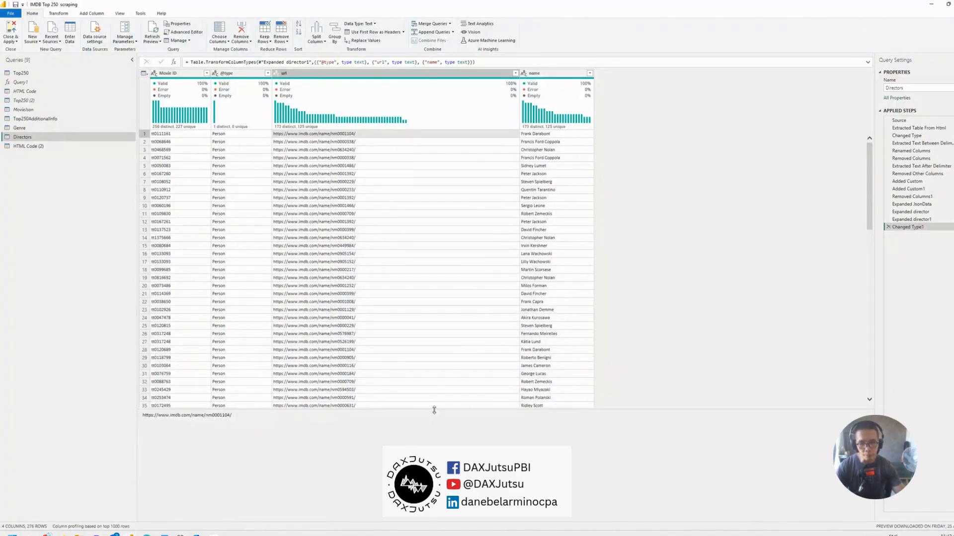
pyautogui.moveTo(433, 447); pyautogui.dragTo(433, 448)
pyautogui.click(387, 166)
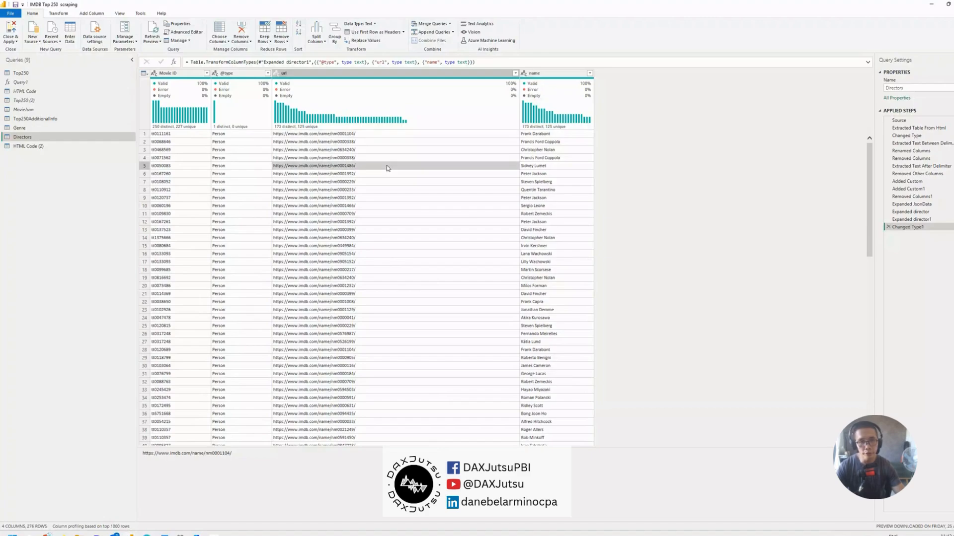
pyautogui.click(388, 135)
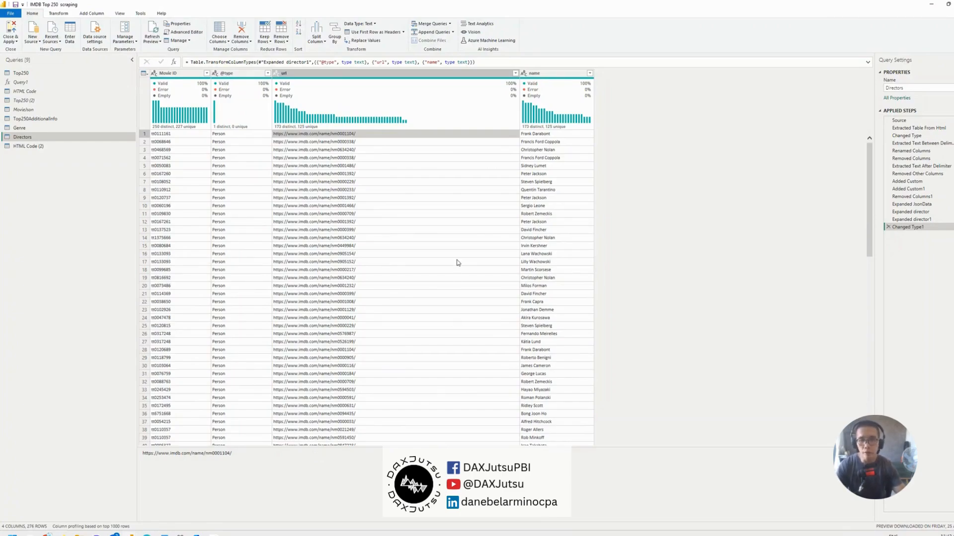
pyautogui.rightClick(391, 139)
pyautogui.click(409, 141)
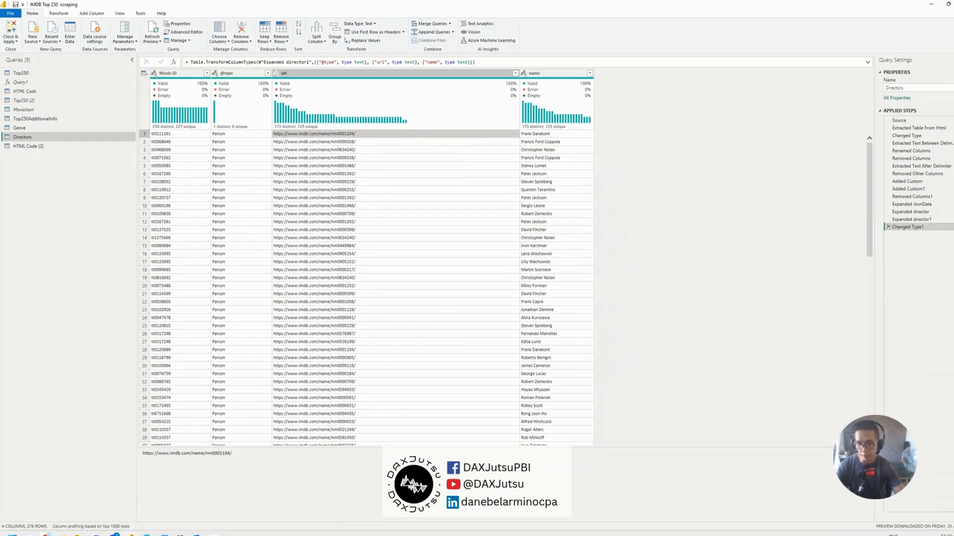
# Switch to the browser and open Frank Darabont's full Biography page from his IMDb profile
pyautogui.click(63, 533)
pyautogui.click(190, 501)
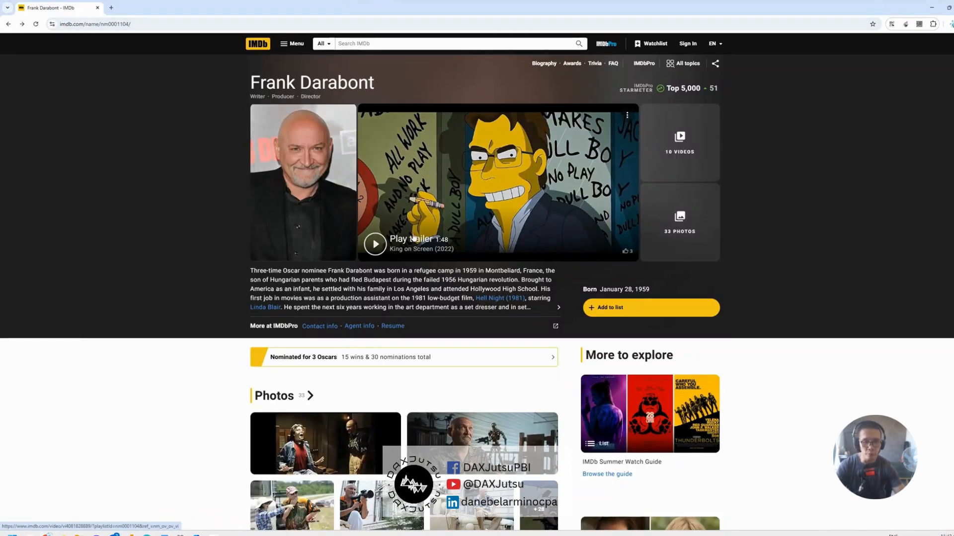
pyautogui.click(558, 308)
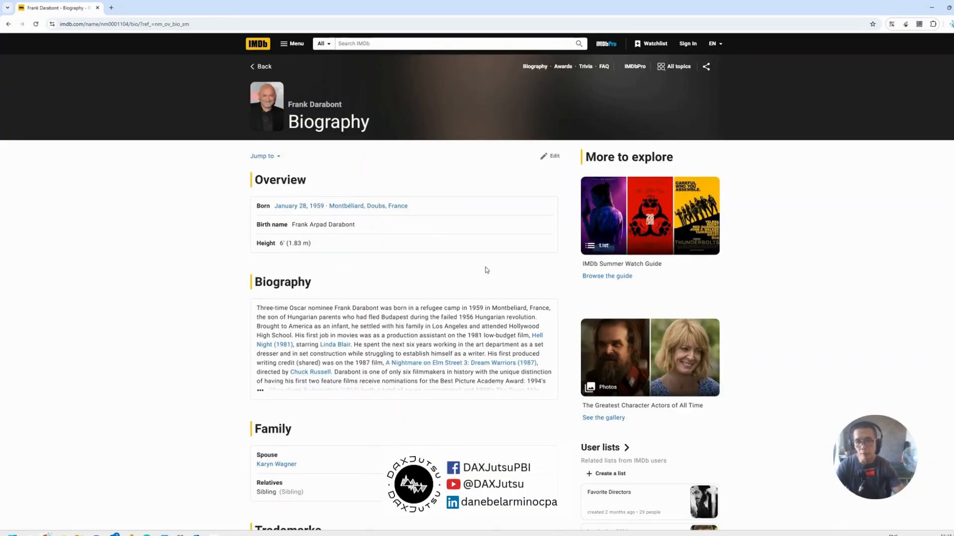
pyautogui.scroll(-3, 487, 270)
pyautogui.scroll(3, 487, 269)
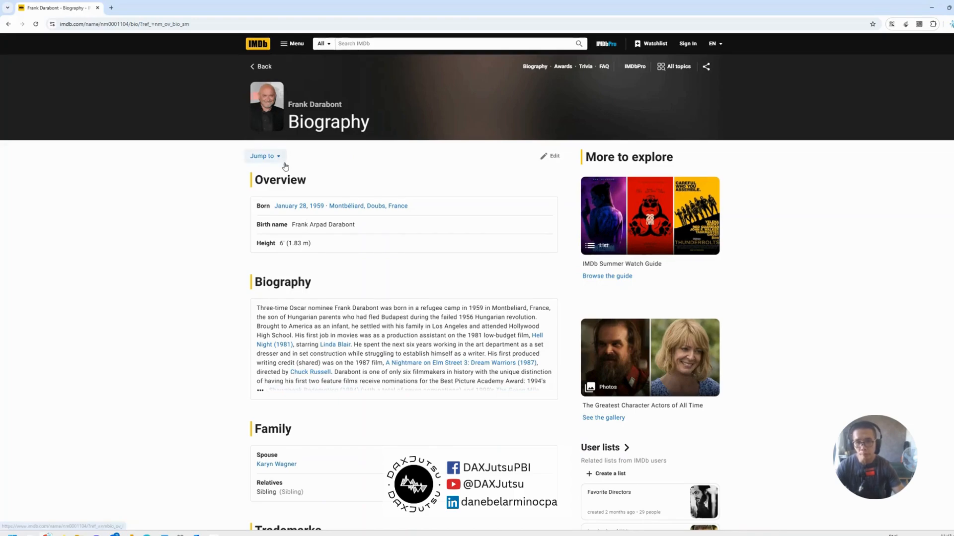
pyautogui.moveTo(257, 308); pyautogui.dragTo(212, 231)
pyautogui.click(213, 231)
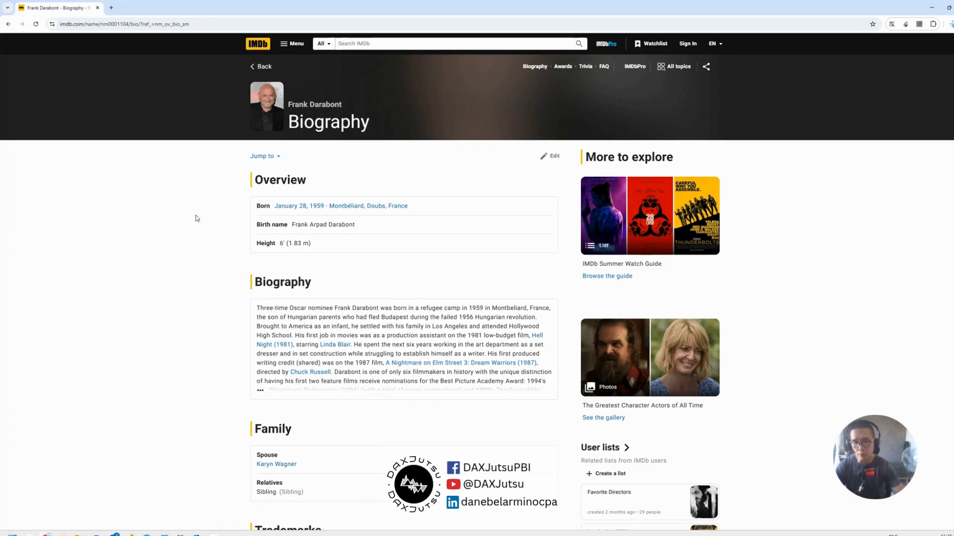
# View the Biography page's source in a new browser tab and look through the HTML code
pyautogui.rightClick(191, 215)
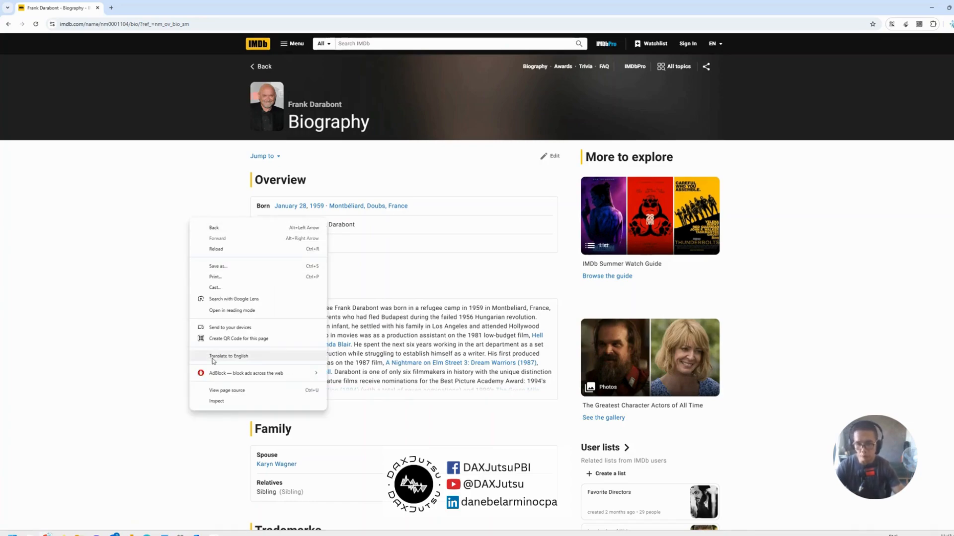
pyautogui.click(242, 389)
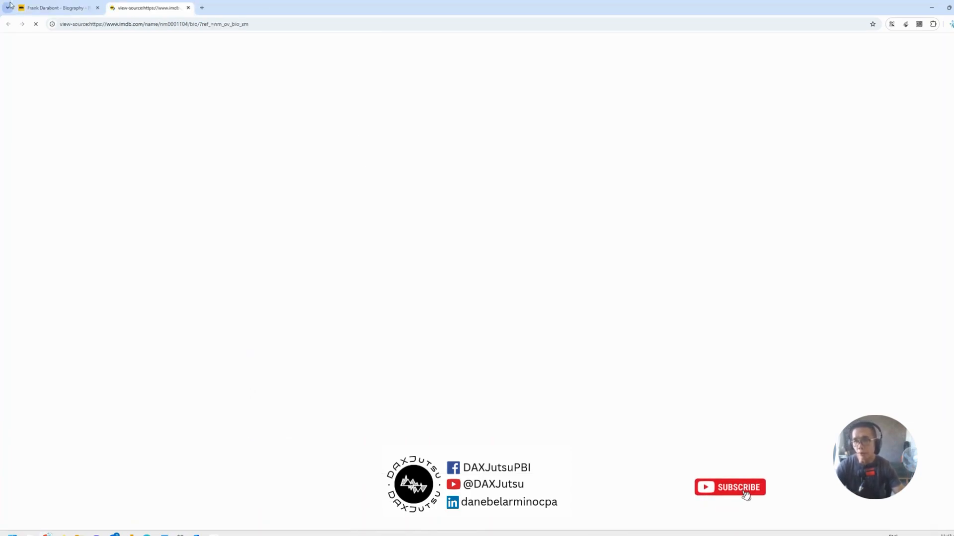
pyautogui.click(42, 6)
pyautogui.click(120, 4)
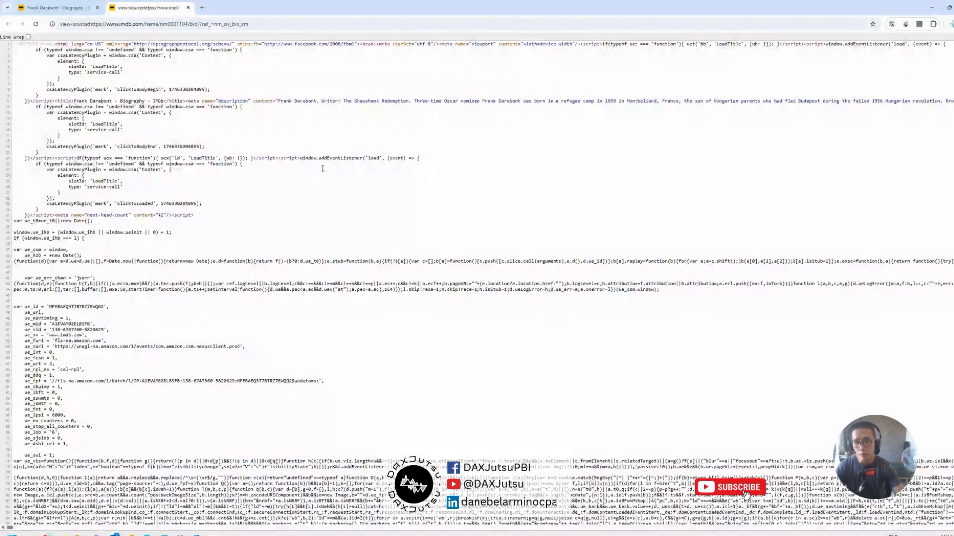
pyautogui.scroll(-3, 520, 185)
pyautogui.scroll(2, 520, 185)
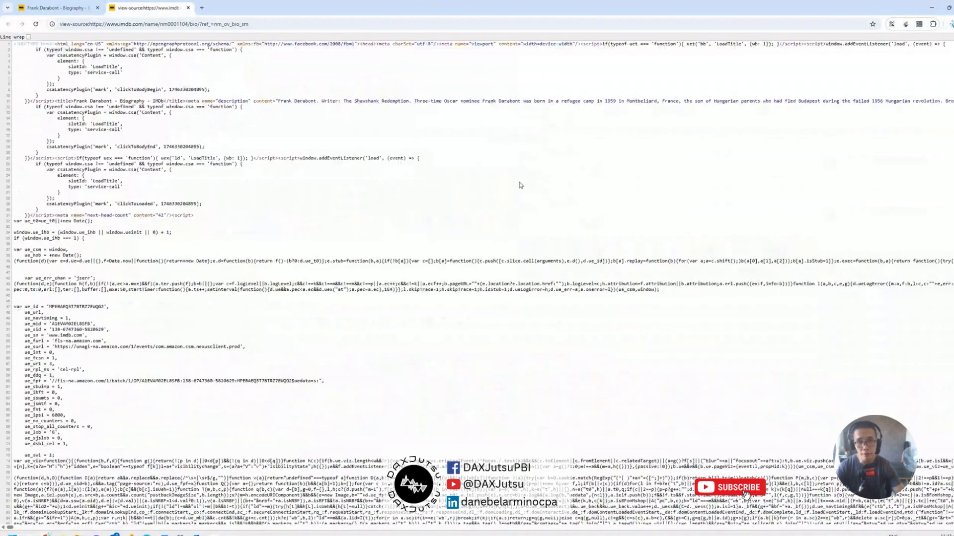
pyautogui.scroll(-1, 520, 185)
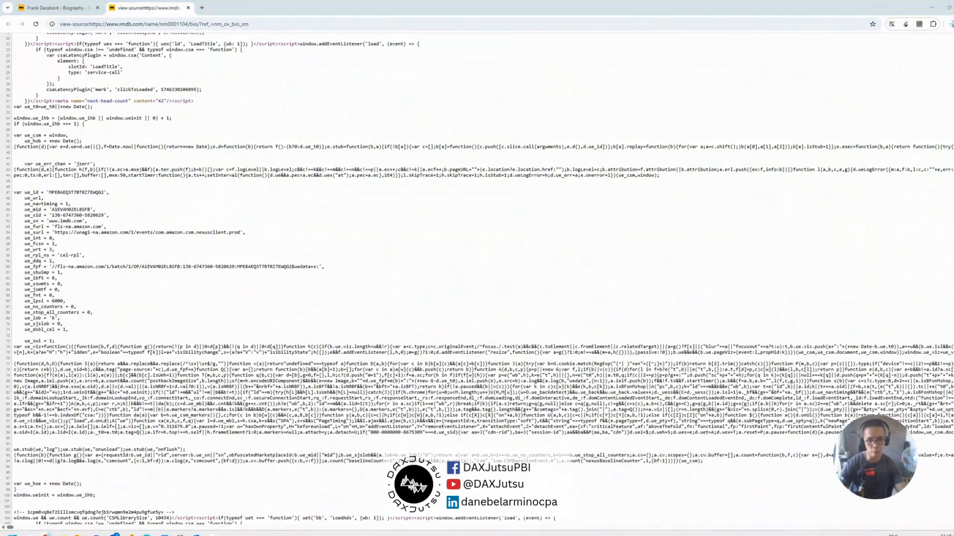
pyautogui.scroll(-3, 517, 261)
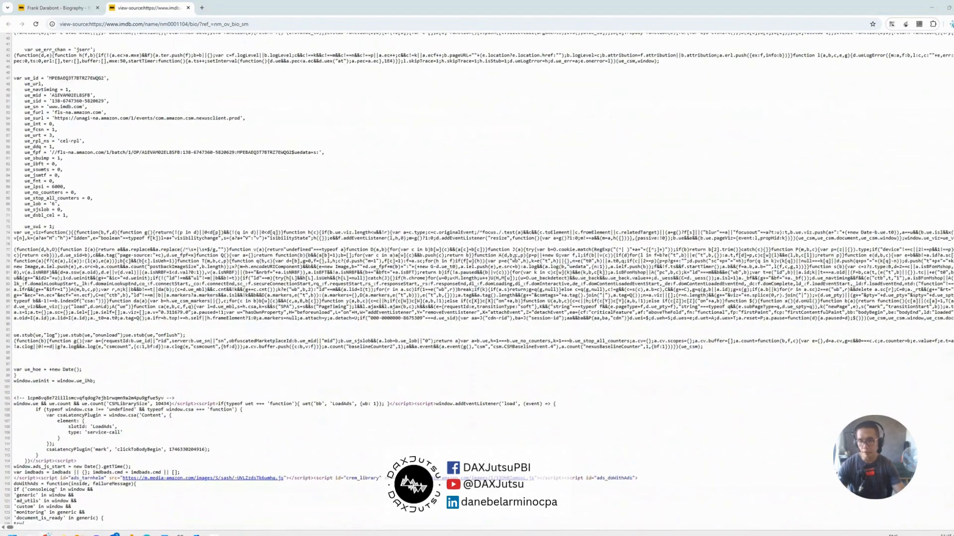
pyautogui.scroll(2, 512, 241)
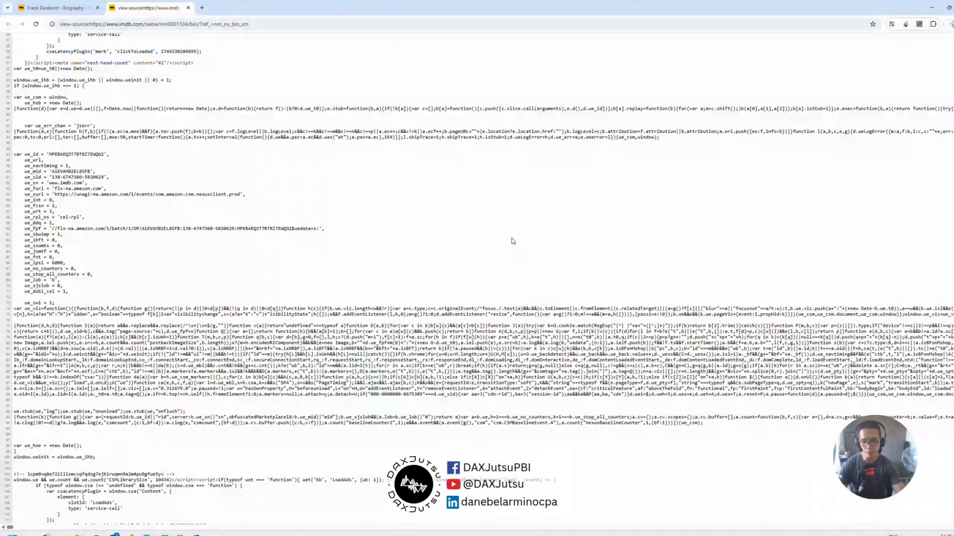
# Search the page source for "json" and go through the matches to the __NEXT_DATA__ script of type application/json
pyautogui.hotkey('ctrl', 'f')
pyautogui.write('json')
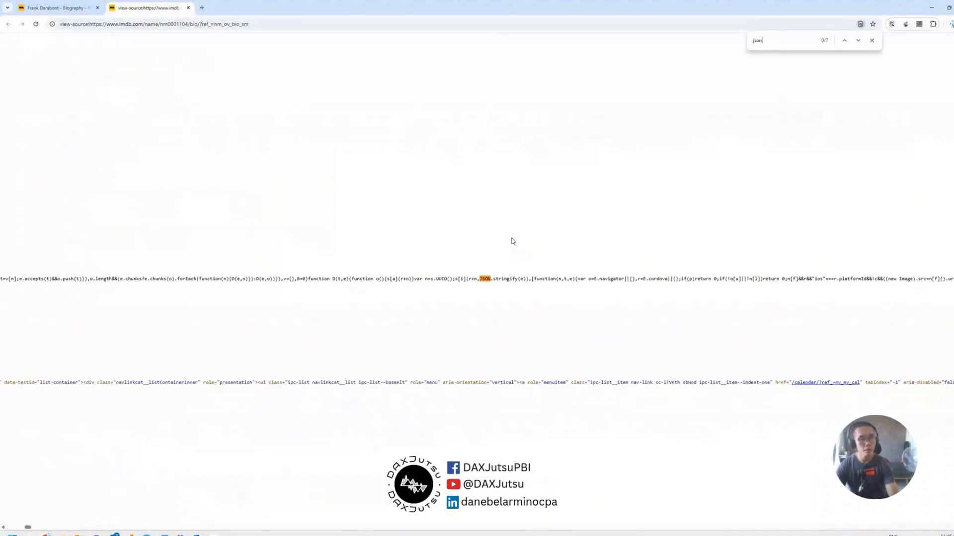
pyautogui.press('Return')
pyautogui.press('Return')
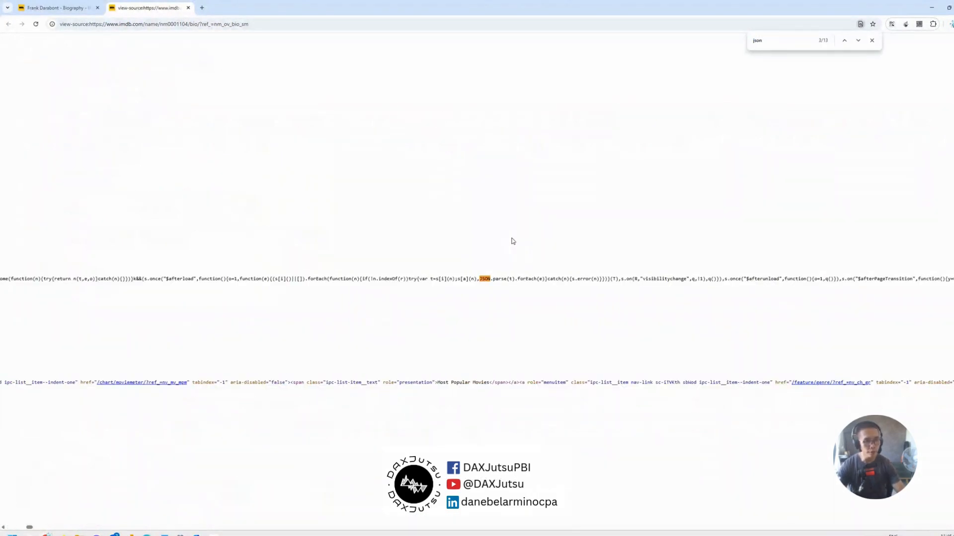
pyautogui.press('Return')
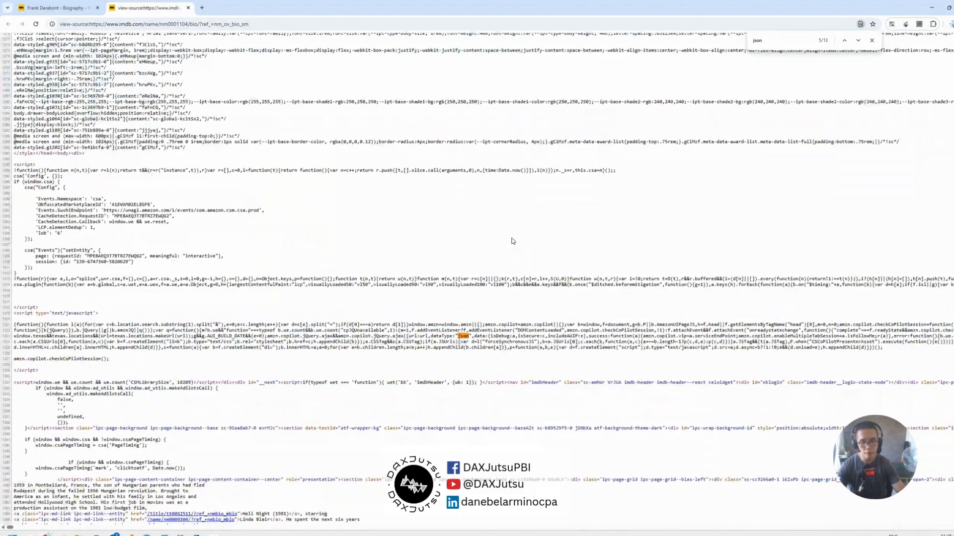
pyautogui.press('Return')
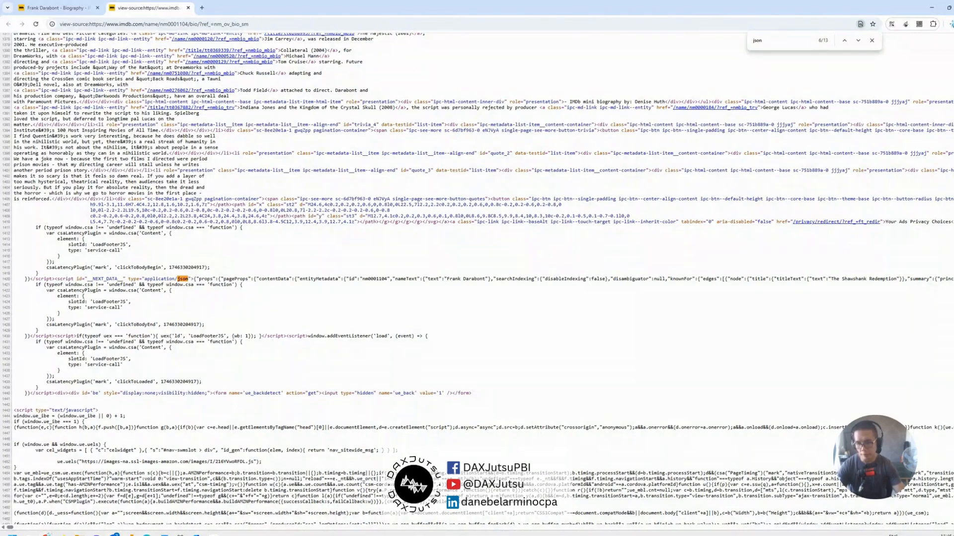
pyautogui.moveTo(164, 535)
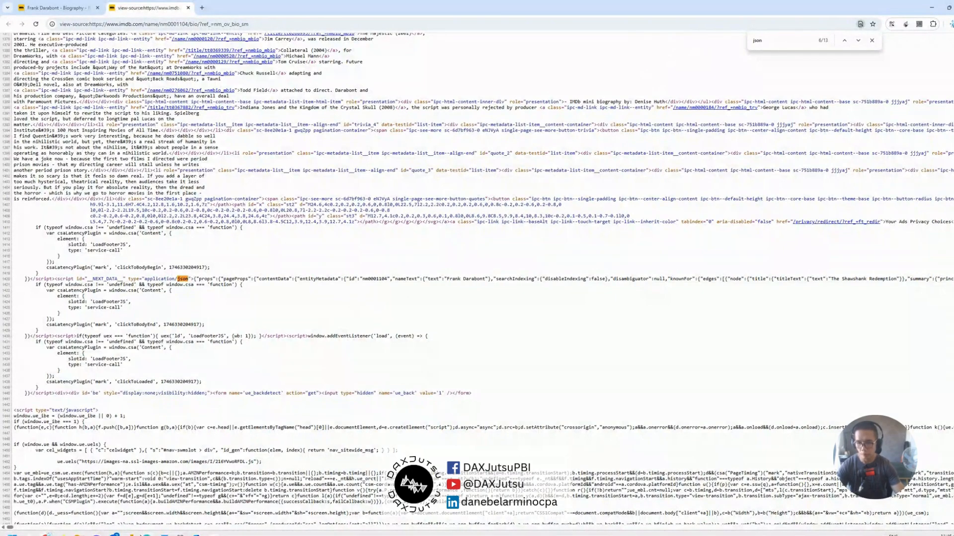
pyautogui.click(197, 24)
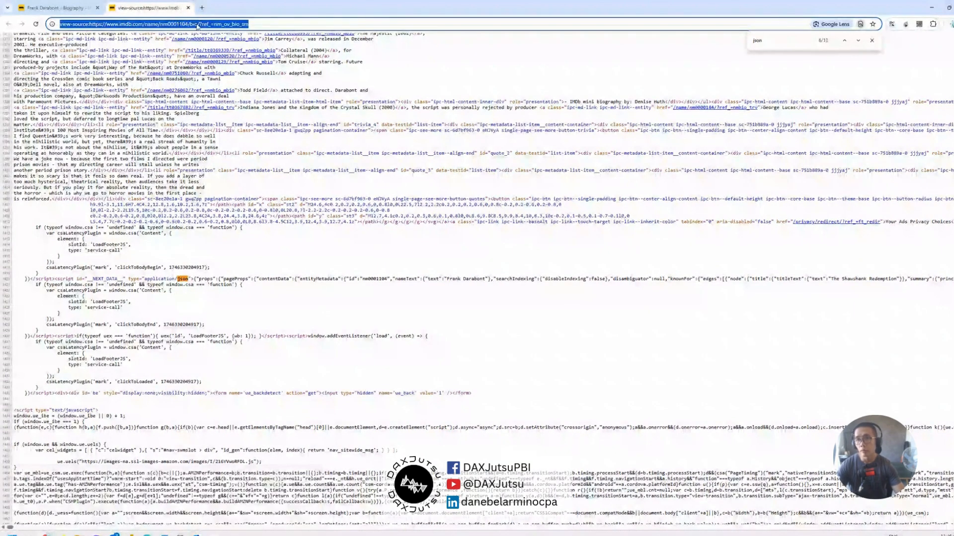
pyautogui.moveTo(199, 25); pyautogui.dragTo(89, 24)
pyautogui.hotkey('ctrl', 'c')
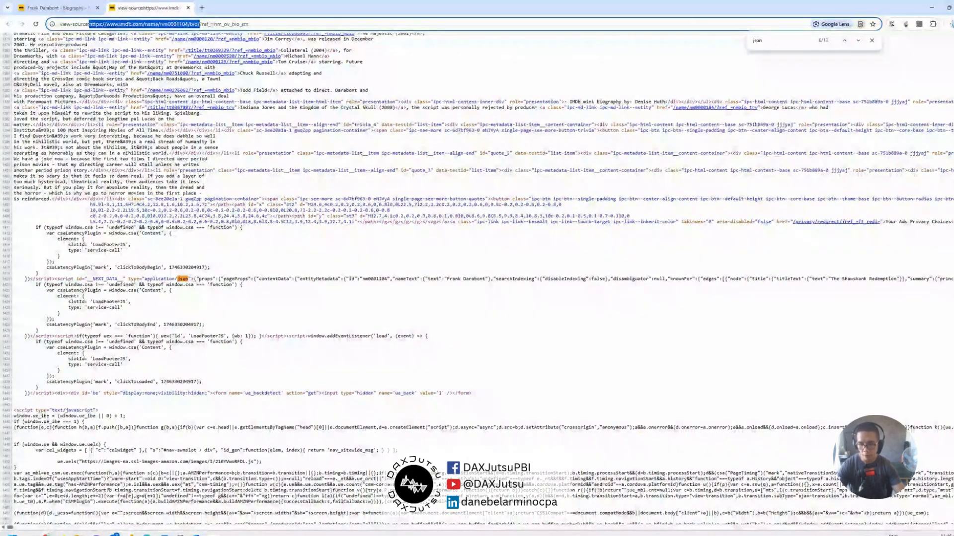
pyautogui.click(145, 532)
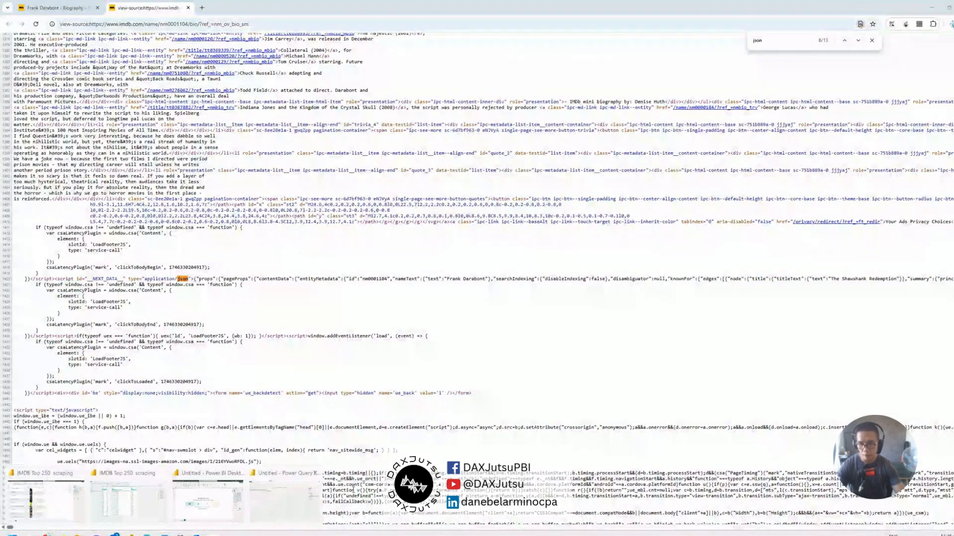
pyautogui.click(130, 505)
pyautogui.click(32, 38)
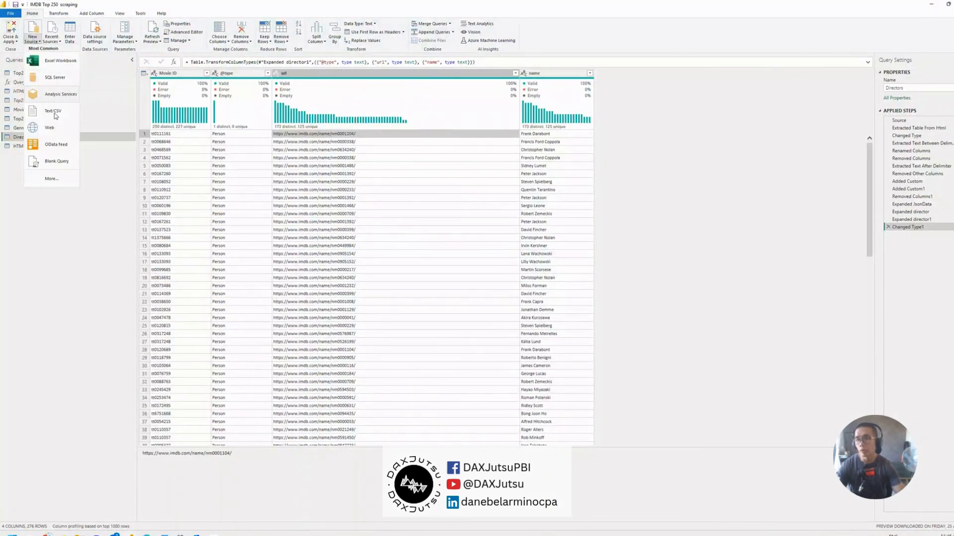
pyautogui.click(53, 178)
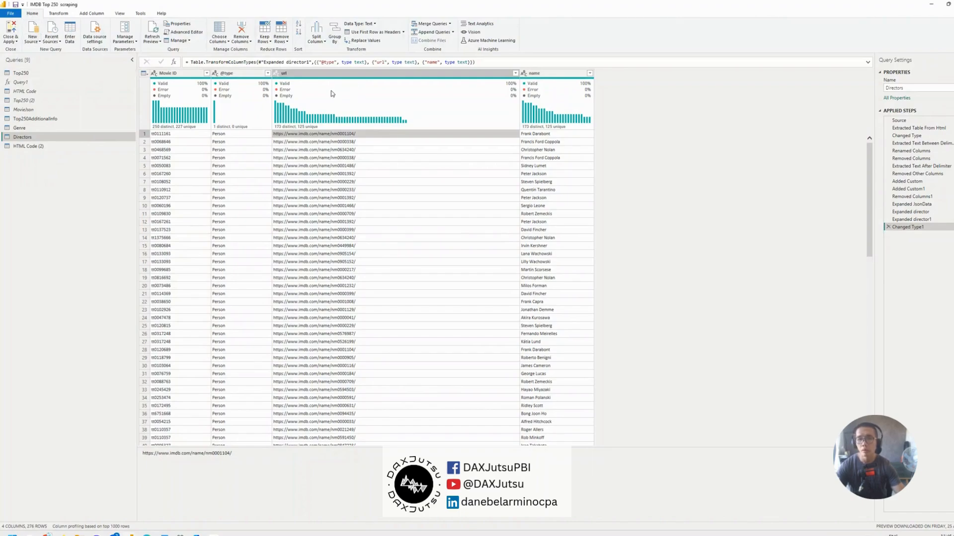
pyautogui.click(32, 37)
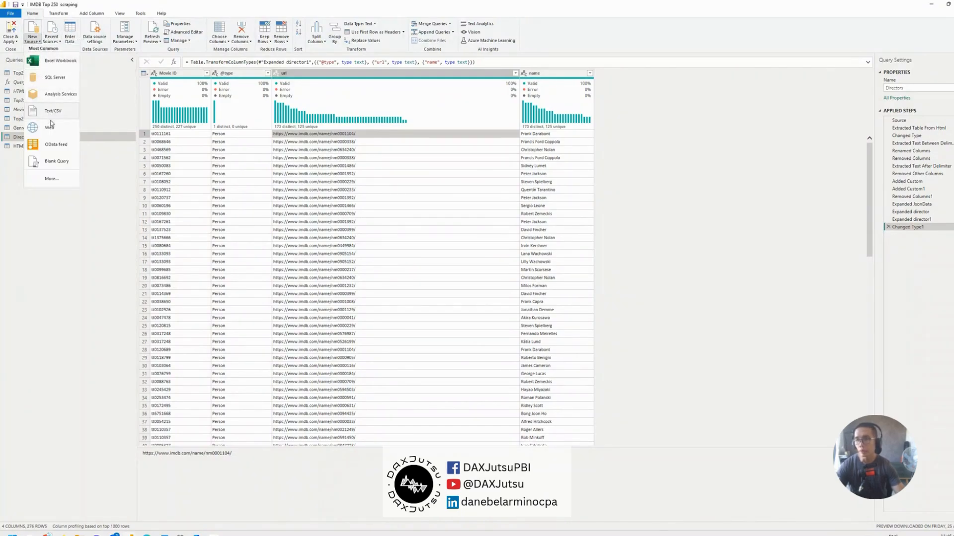
pyautogui.click(66, 150)
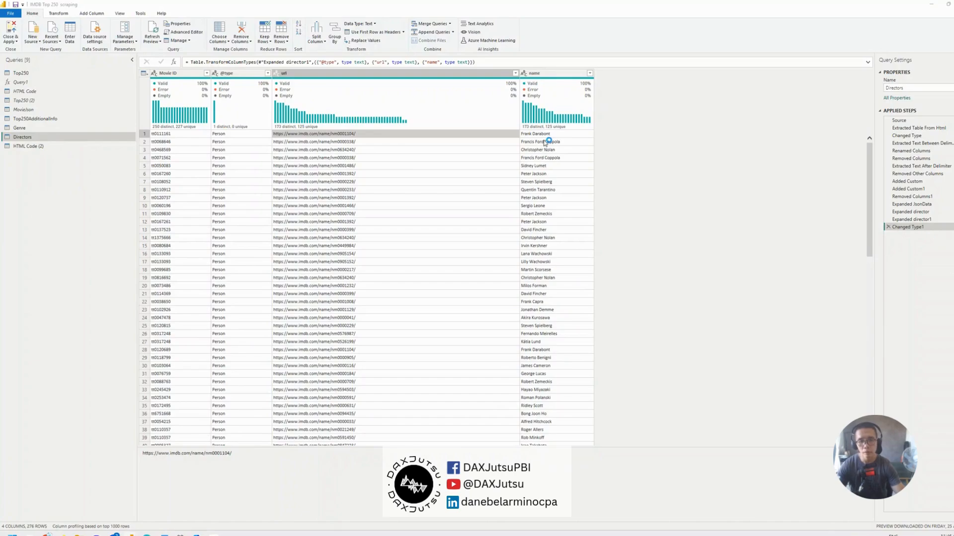
pyautogui.hotkey('ctrl', 'v')
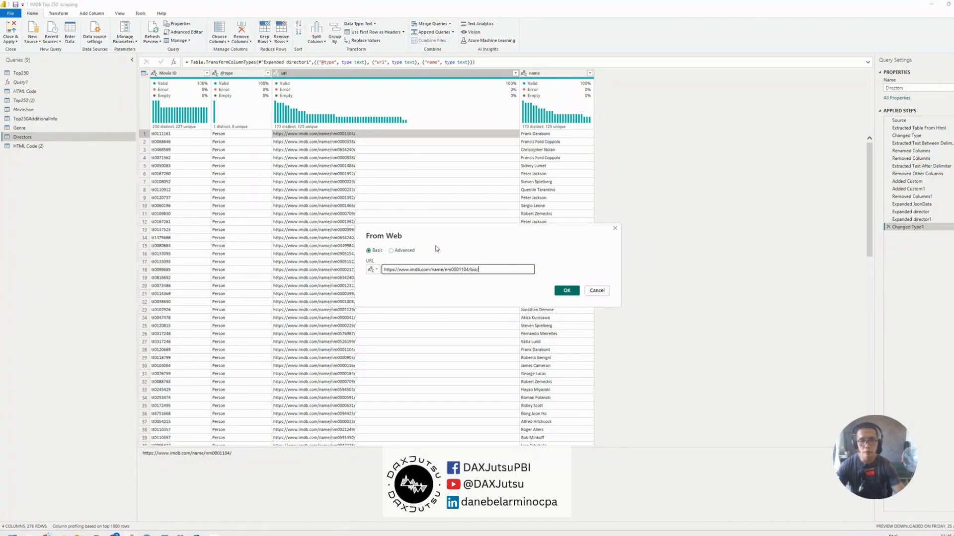
pyautogui.click(567, 291)
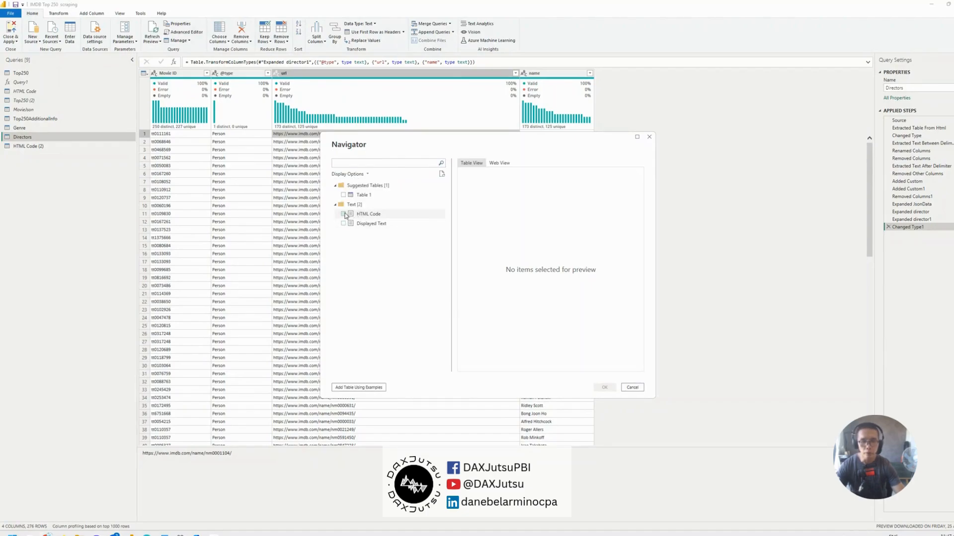
pyautogui.click(344, 214)
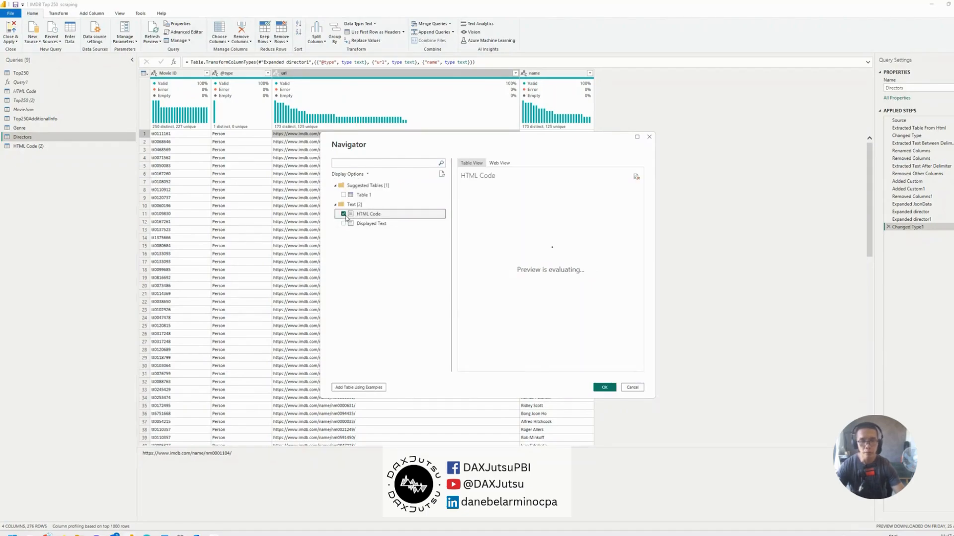
pyautogui.click(604, 388)
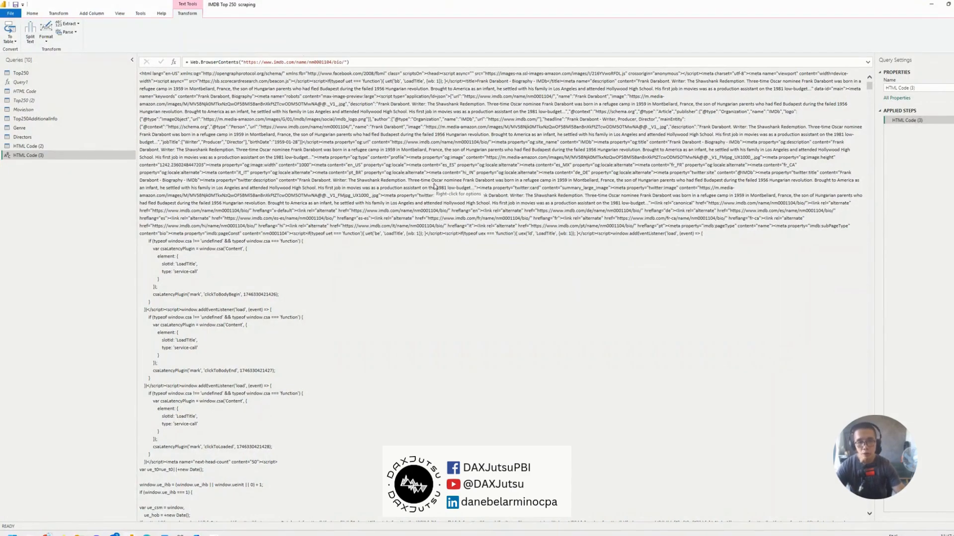
# Replace Web.BrowserContents with Web.Contents in the new HTML Code query's source formula
pyautogui.scroll(-9, 434, 186)
pyautogui.scroll(9, 434, 187)
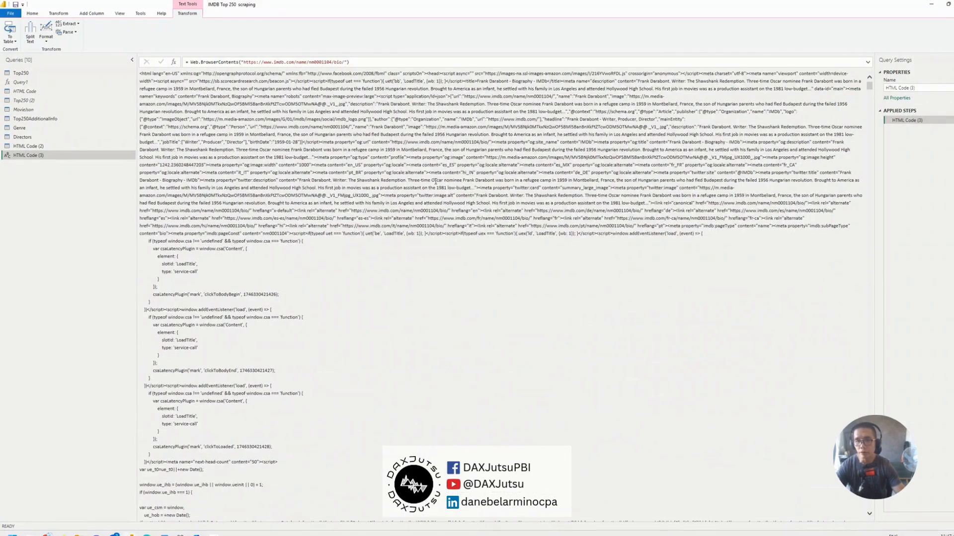
pyautogui.doubleClick(218, 63)
pyautogui.write('Contents')
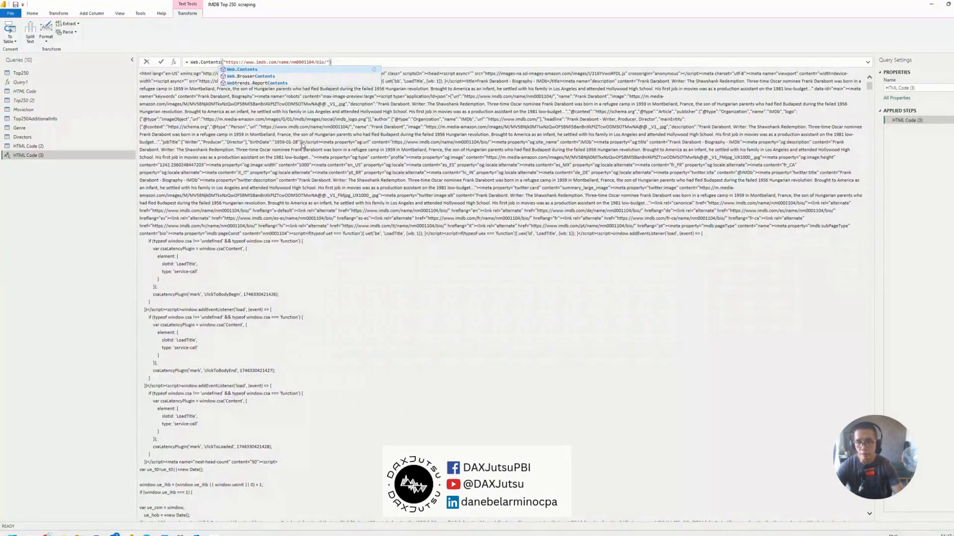
pyautogui.press('Return')
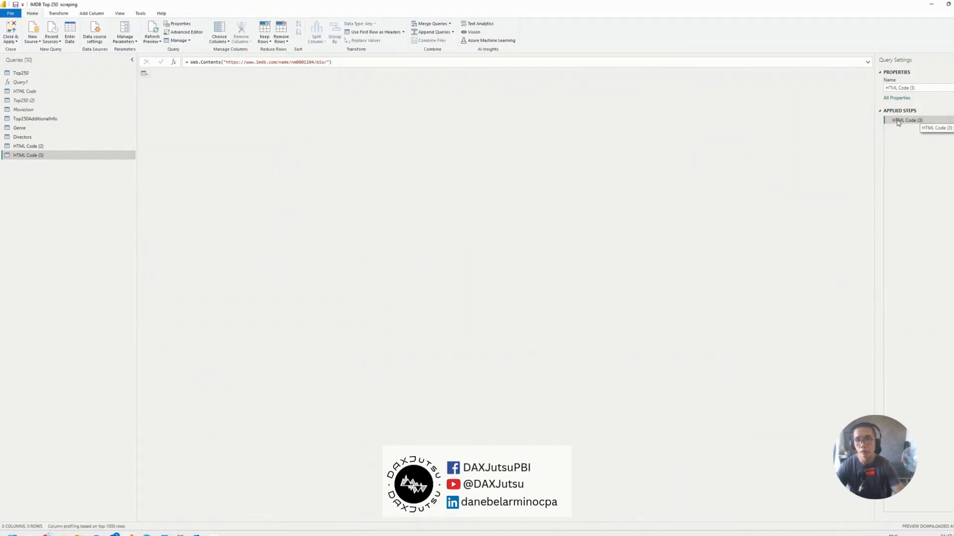
# Try to edit the settings of the HTML Code (3) step, then refresh the query preview
pyautogui.click(951, 121)
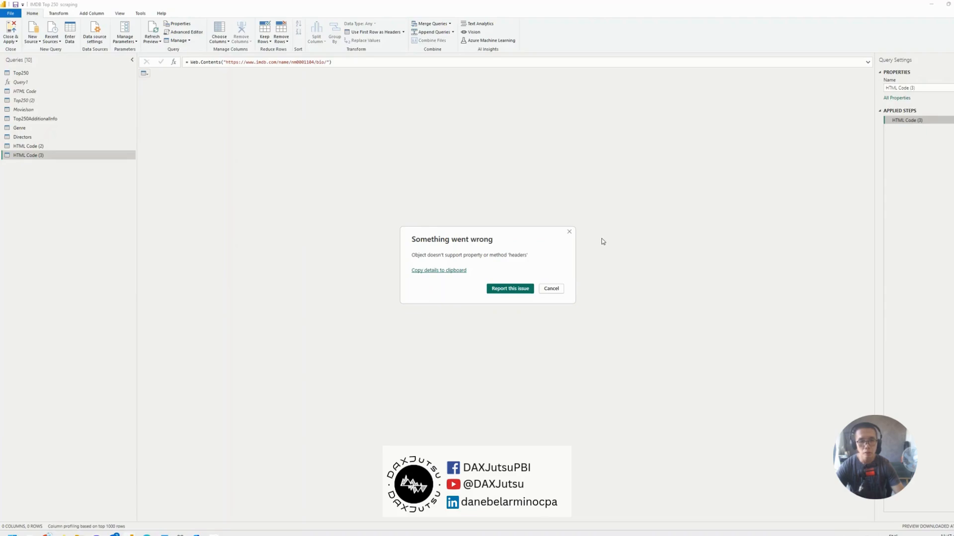
pyautogui.click(552, 289)
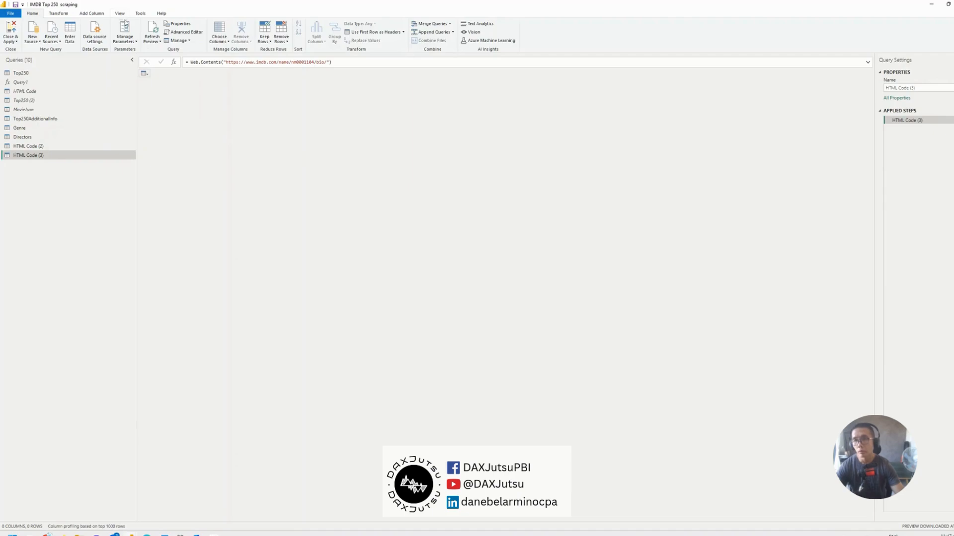
pyautogui.click(158, 25)
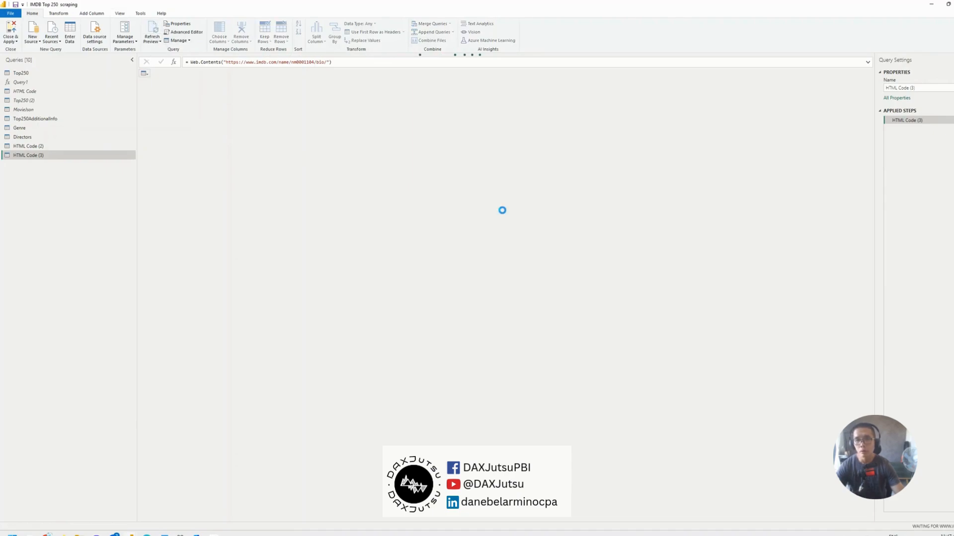
# In the query's M code, remove the Html.Table wrapper and its trailing arguments so only the Web.Contents call on the bio address is left
pyautogui.click(193, 32)
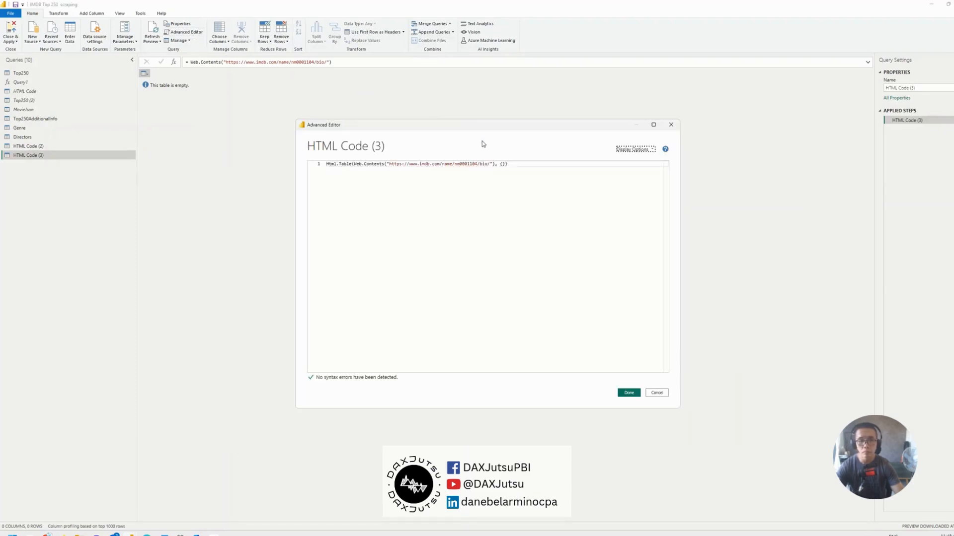
pyautogui.click(510, 167)
pyautogui.moveTo(354, 164); pyautogui.dragTo(326, 164)
pyautogui.press('BackSpace')
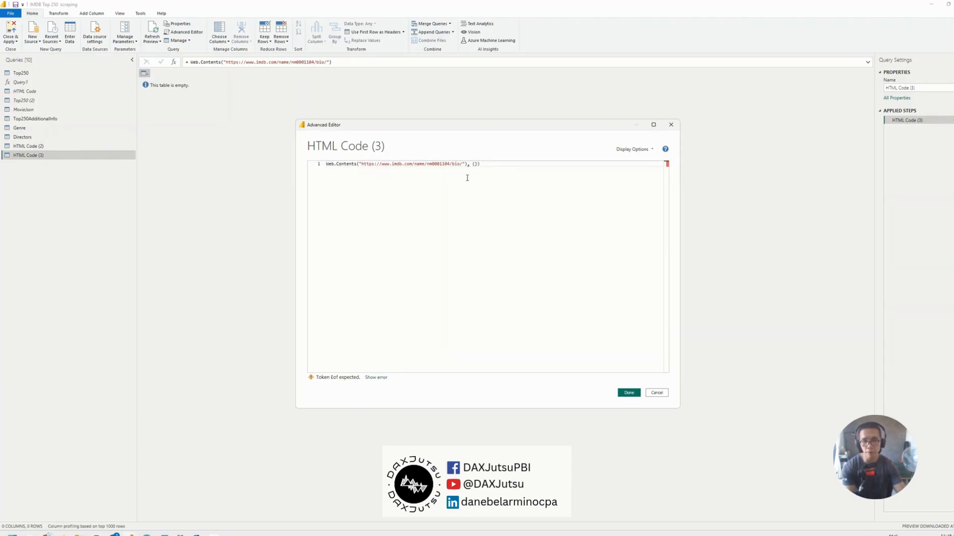
pyautogui.hotkey('shift', 'End')
pyautogui.press('BackSpace')
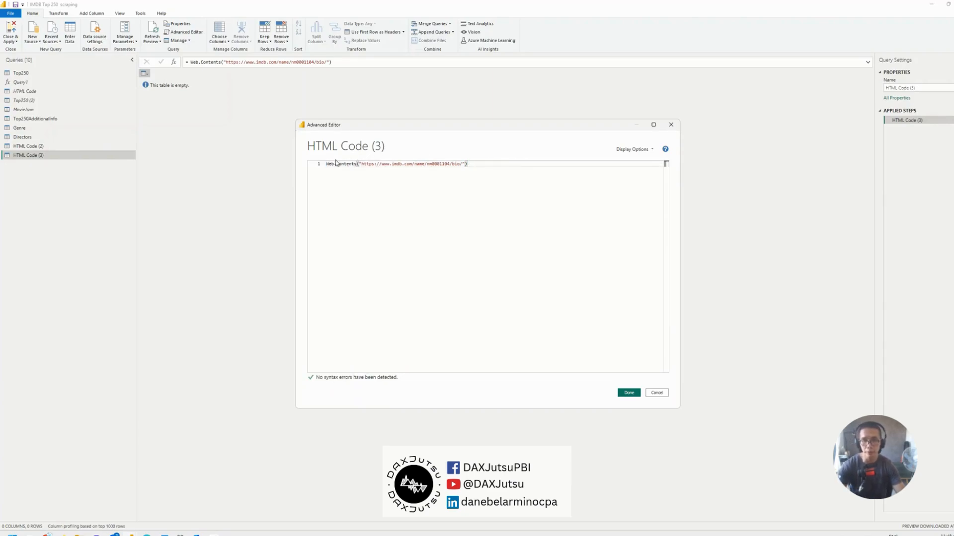
# Add a let line above the Web.Contents call and assign the call to a variable named Source
pyautogui.click(327, 165)
pyautogui.press('Return')
pyautogui.press('Up')
pyautogui.write('let')
pyautogui.press('Return')
pyautogui.write('S')
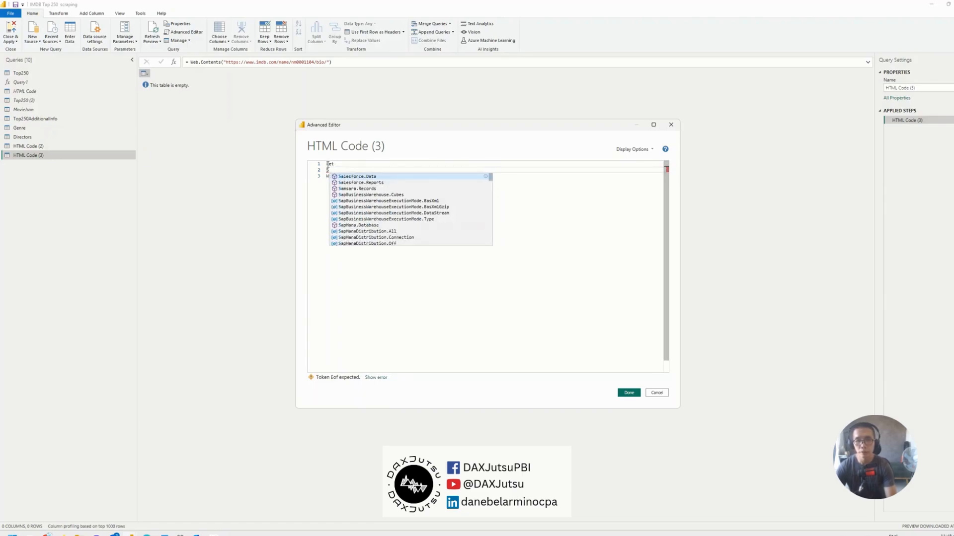
pyautogui.write('ource =')
pyautogui.press('Delete')
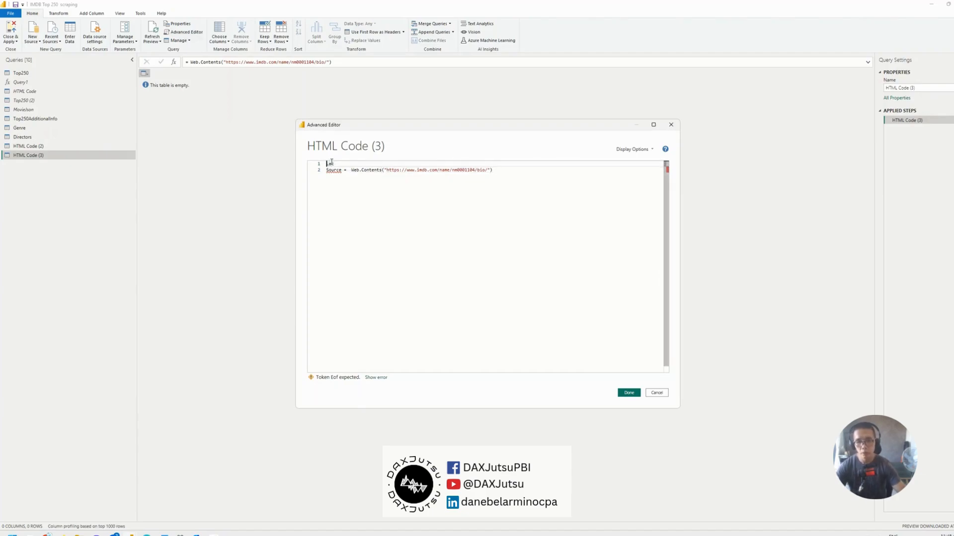
pyautogui.write(',')
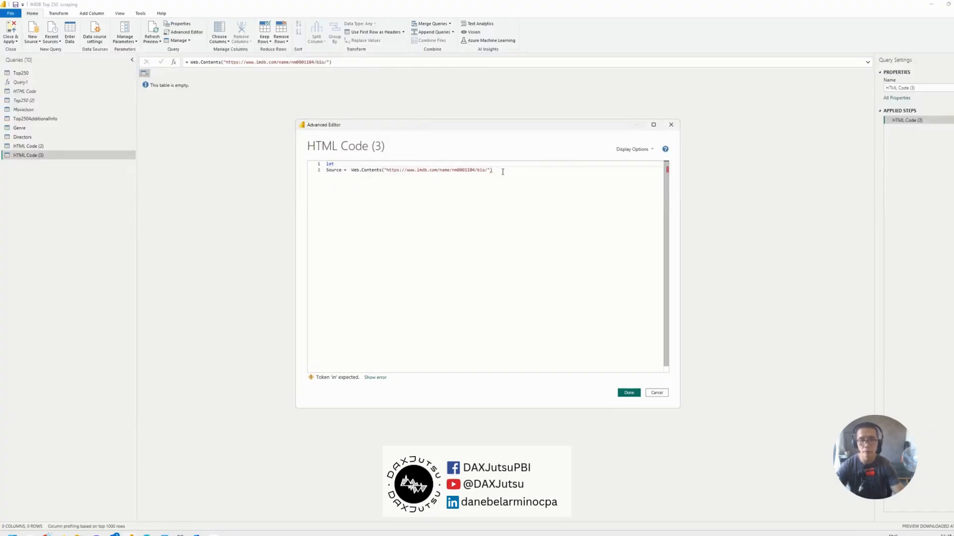
# End the M code with in and Source on separate lines, and apply the rewritten query
pyautogui.press('Return')
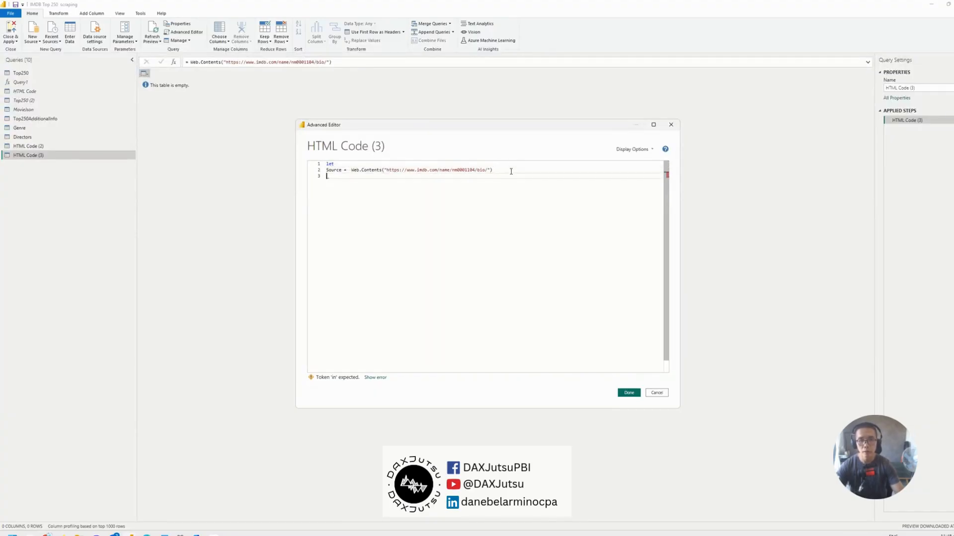
pyautogui.write('in')
pyautogui.press('Return')
pyautogui.write('Source')
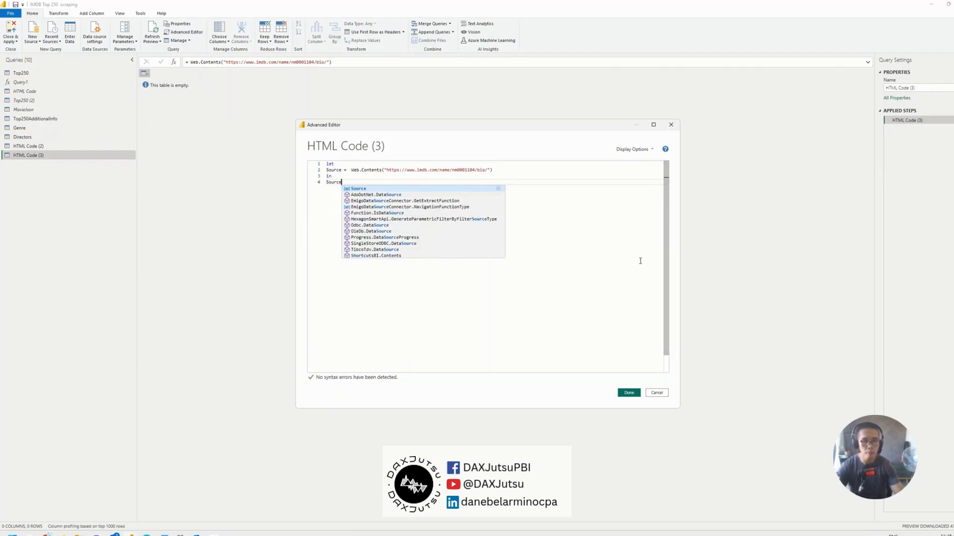
pyautogui.click(635, 396)
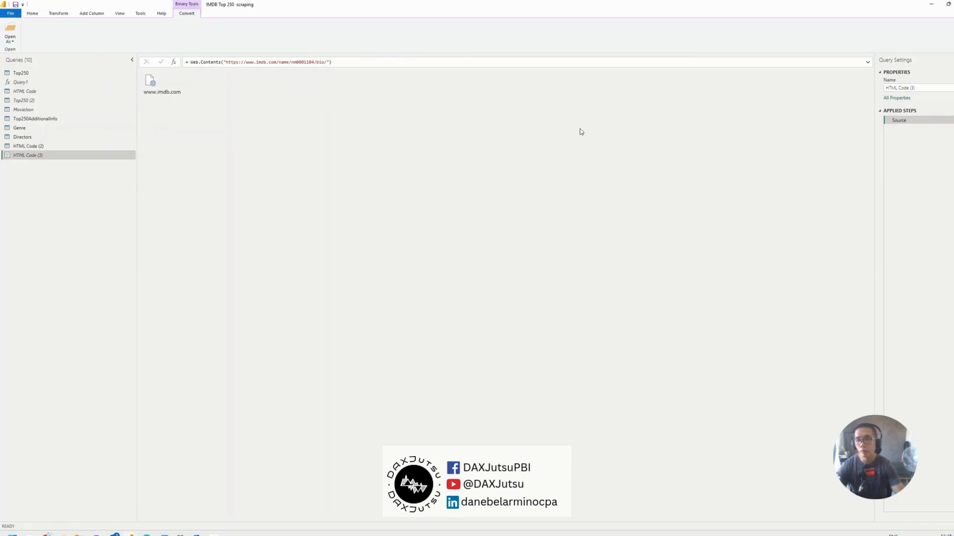
# Insert a custom step after Source and set its formula to = Text.FromBinary(Source)
pyautogui.rightClick(933, 128)
pyautogui.click(938, 165)
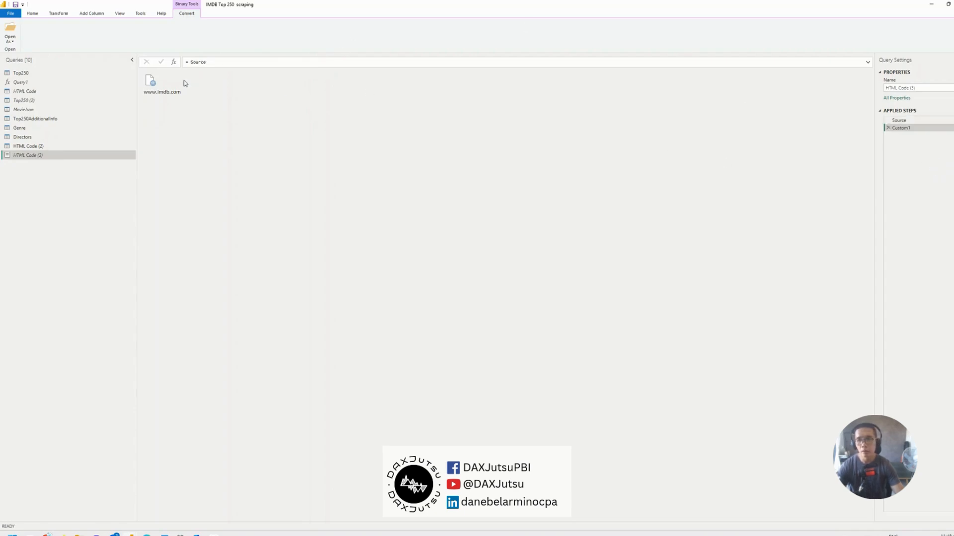
pyautogui.click(190, 61)
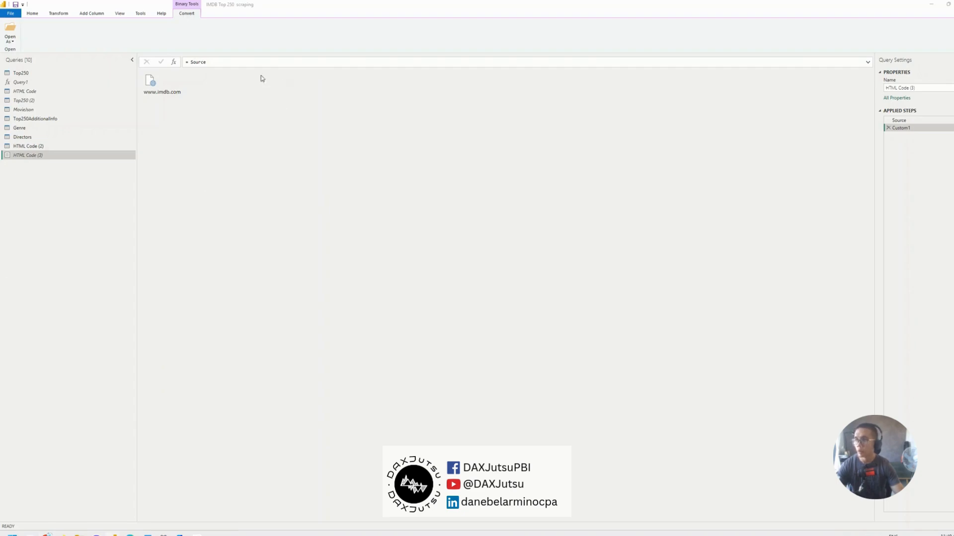
pyautogui.click(190, 62)
pyautogui.press('Right')
pyautogui.write('Tabl')
pyautogui.press('BackSpace')
pyautogui.press('BackSpace')
pyautogui.press('BackSpace')
pyautogui.press('BackSpace')
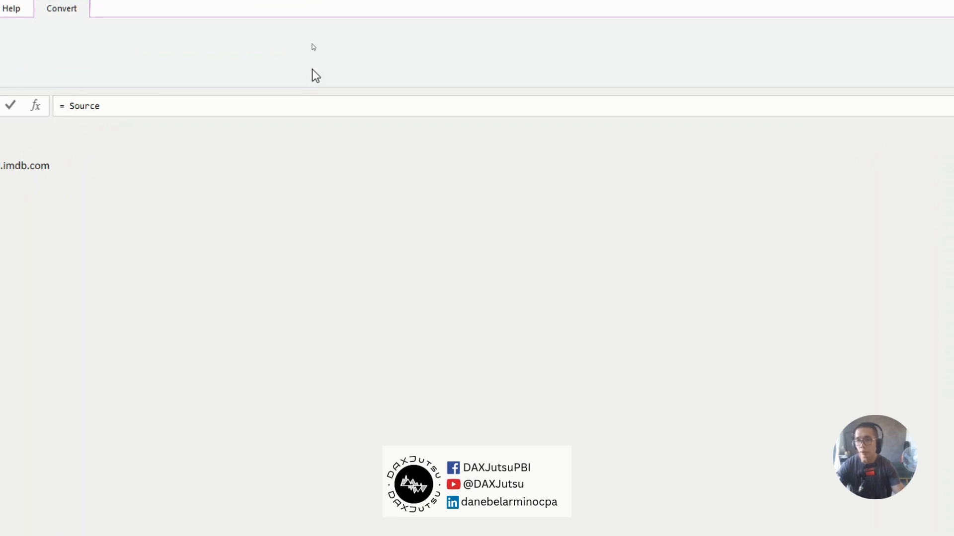
pyautogui.write('Text')
pyautogui.press('BackSpace')
pyautogui.press('BackSpace')
pyautogui.press('BackSpace')
pyautogui.press('BackSpace')
pyautogui.write('Text.FromBinary')
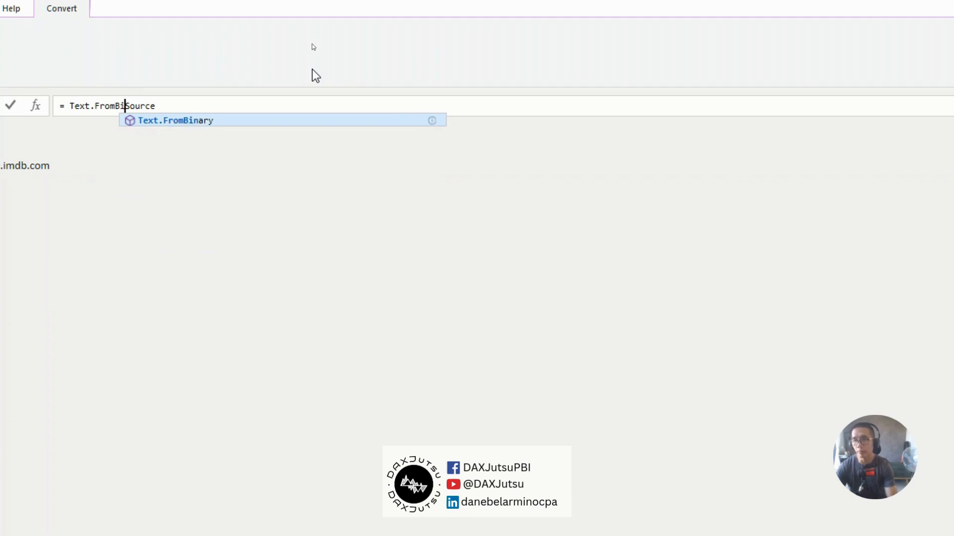
pyautogui.write('(')
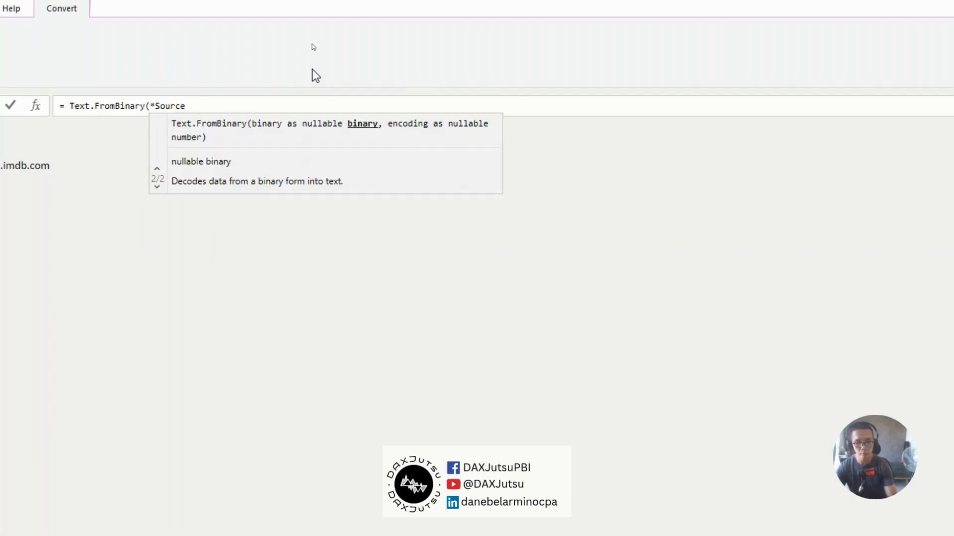
pyautogui.press('End')
pyautogui.write(')')
pyautogui.press('Return')
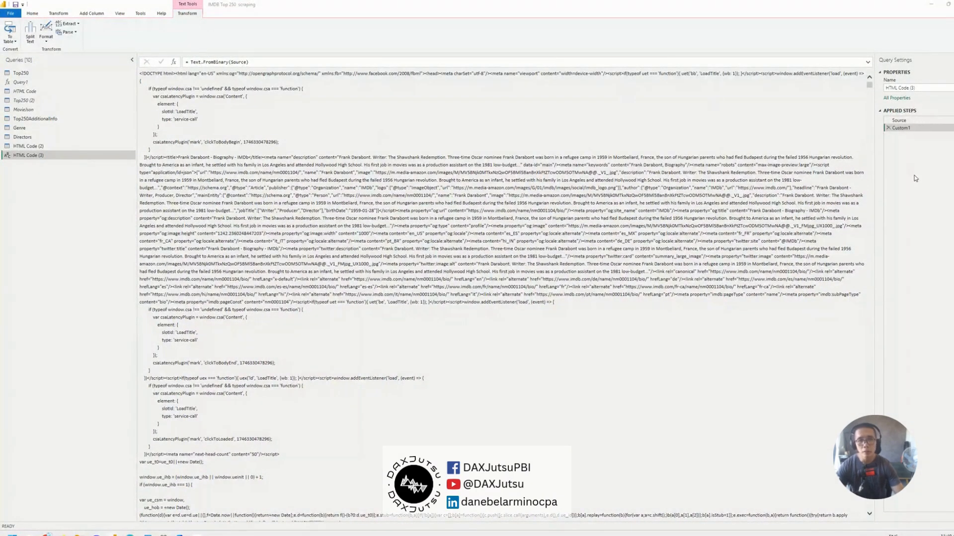
# Rename the Text.FromBinary step to Text
pyautogui.rightClick(910, 128)
pyautogui.click(931, 144)
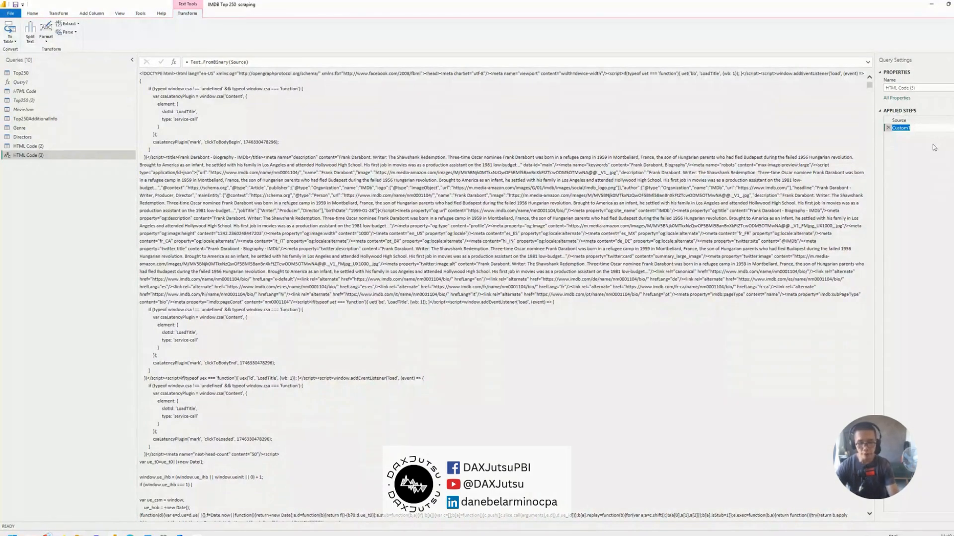
pyautogui.write('Text')
pyautogui.press('Return')
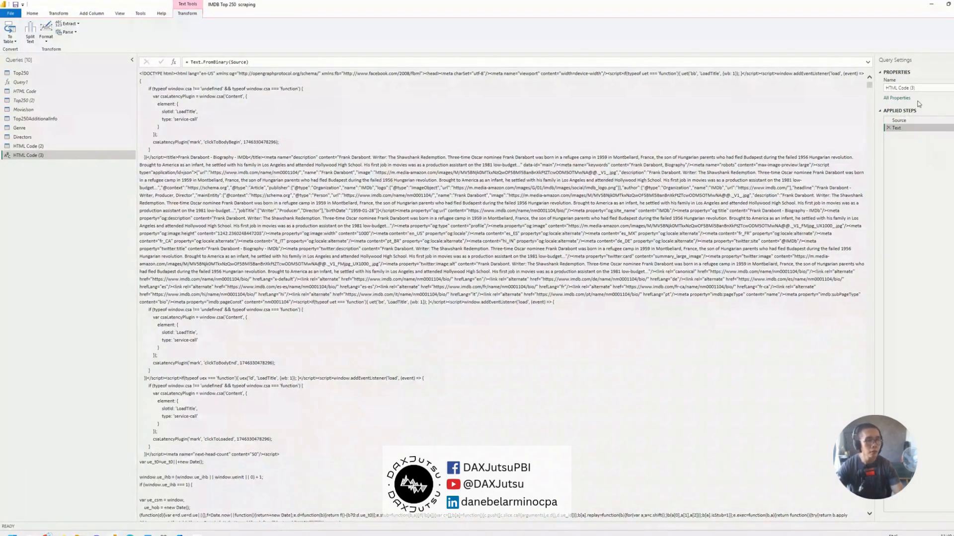
# Insert another custom step after the Text step and rename it Lines
pyautogui.rightClick(913, 129)
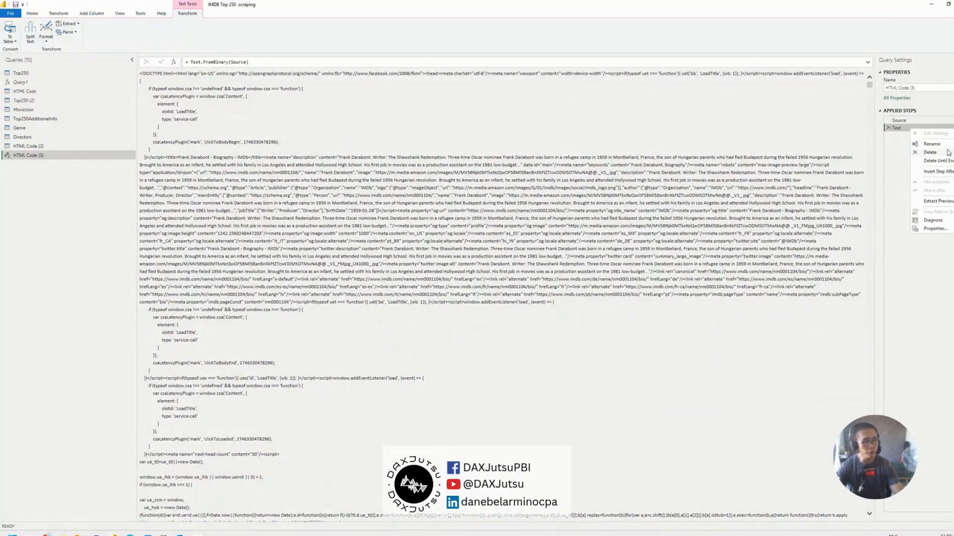
pyautogui.click(940, 172)
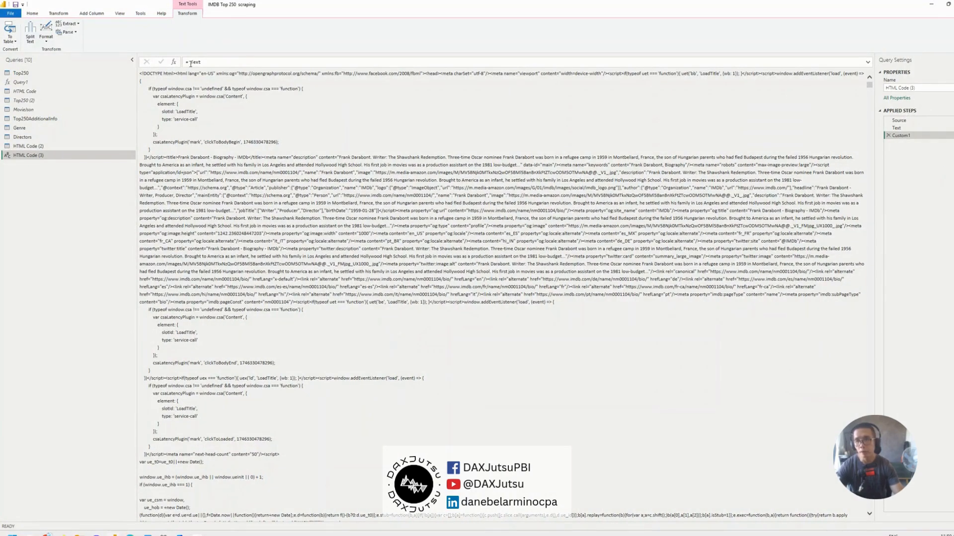
pyautogui.rightClick(929, 137)
pyautogui.click(937, 154)
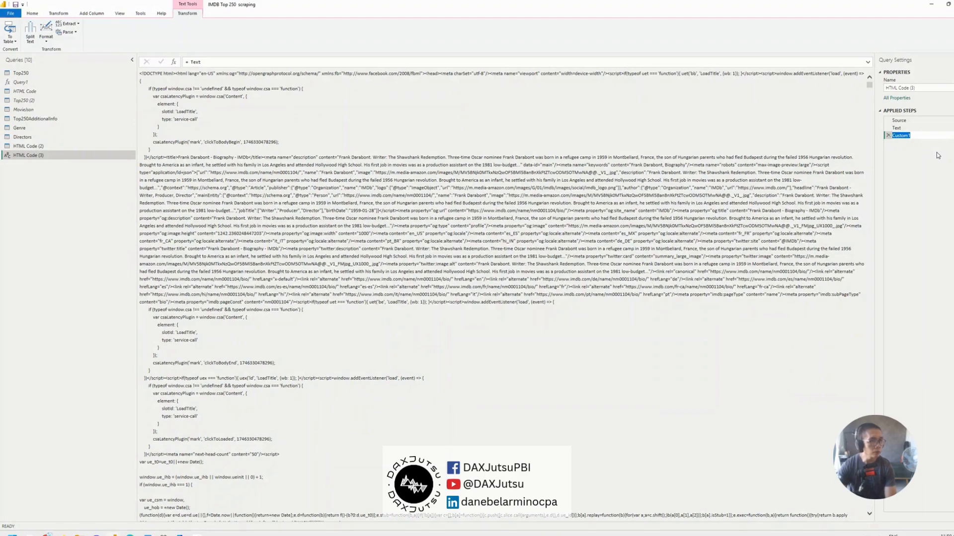
pyautogui.write('L')
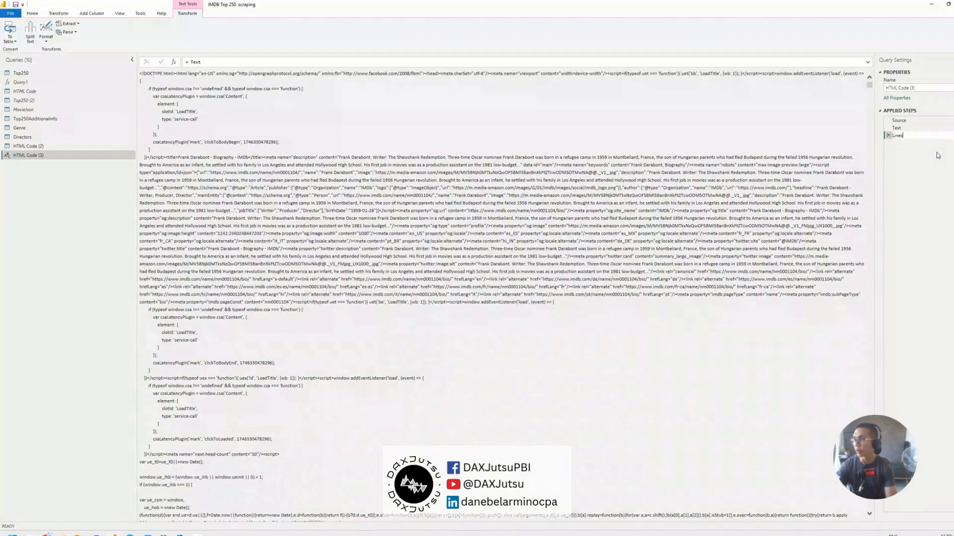
pyautogui.write('ines')
pyautogui.press('Return')
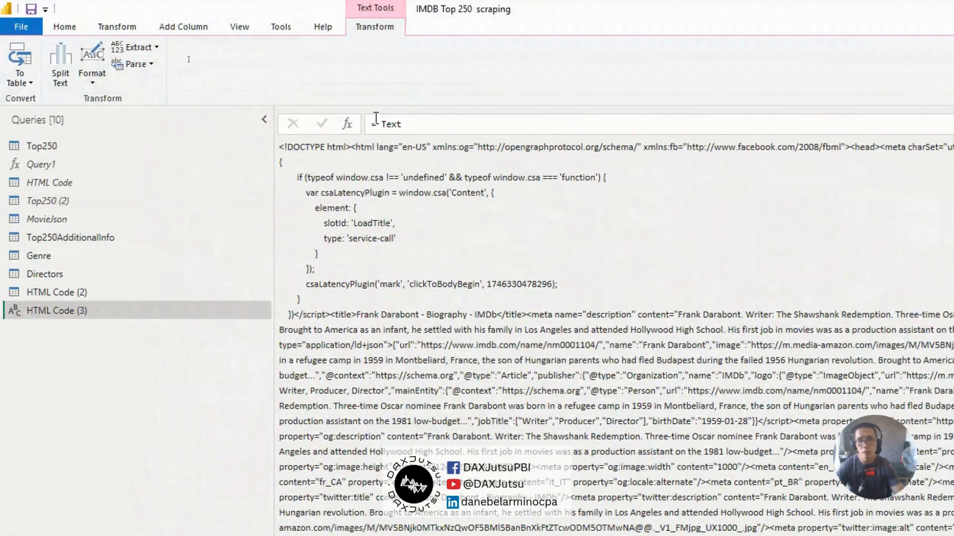
# Set the Lines step's formula to = Lines.FromText(Text) and convert the list to a table with no delimiter
pyautogui.click(380, 123)
pyautogui.write('Lines.From')
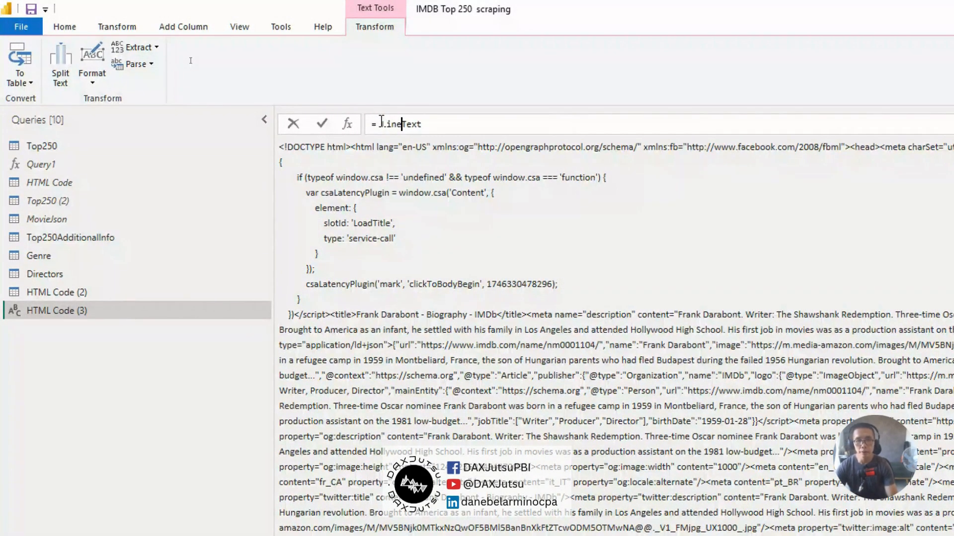
pyautogui.write('Text(Text')
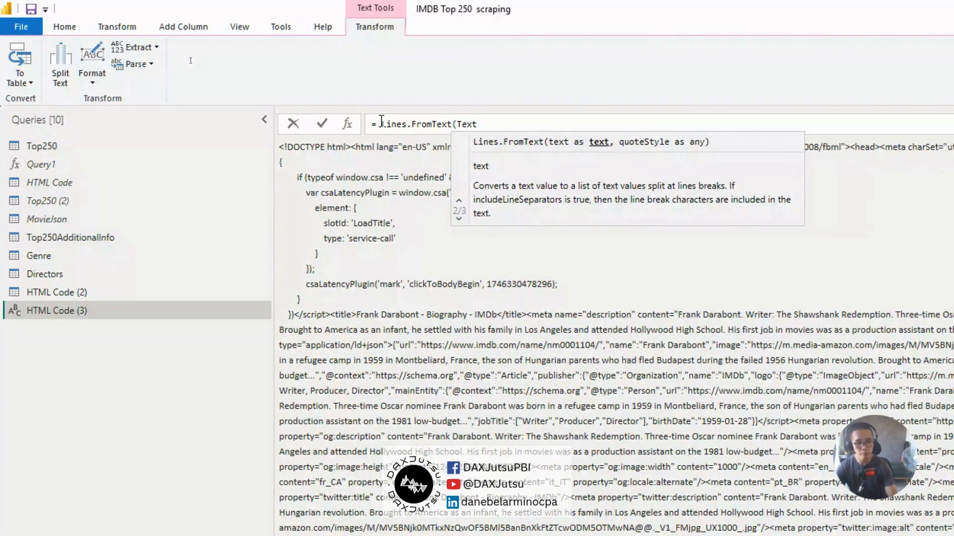
pyautogui.press('End')
pyautogui.write(')')
pyautogui.press('Return')
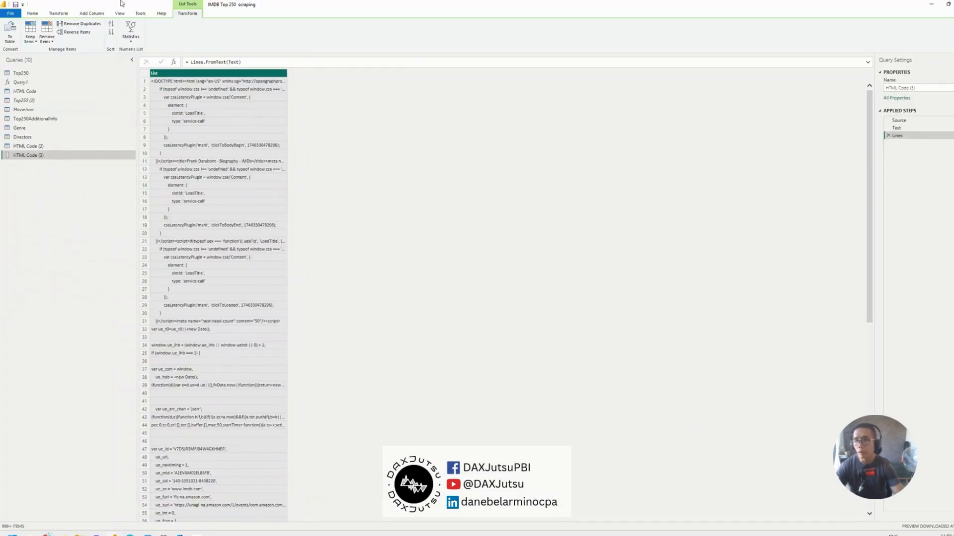
pyautogui.click(21, 30)
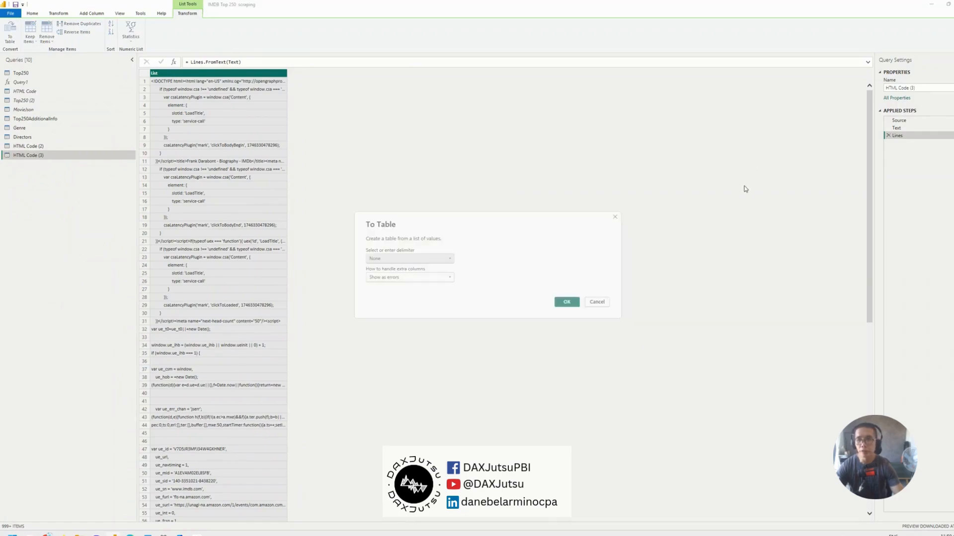
pyautogui.click(566, 302)
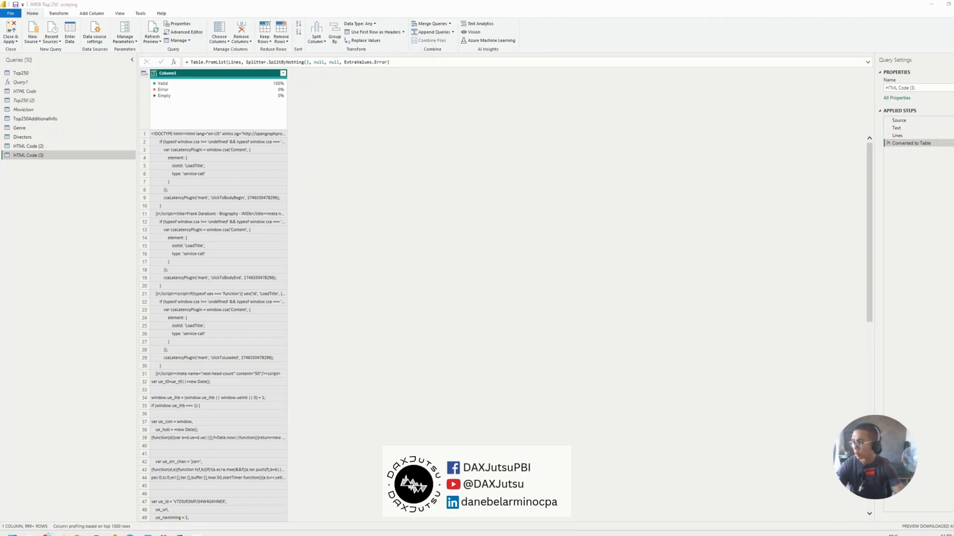
# Copy application/json"> from the __NEXT_DATA__ script tag in the browser's page source, then return to the Power Query window
pyautogui.hotkey('alt', 'Tab')
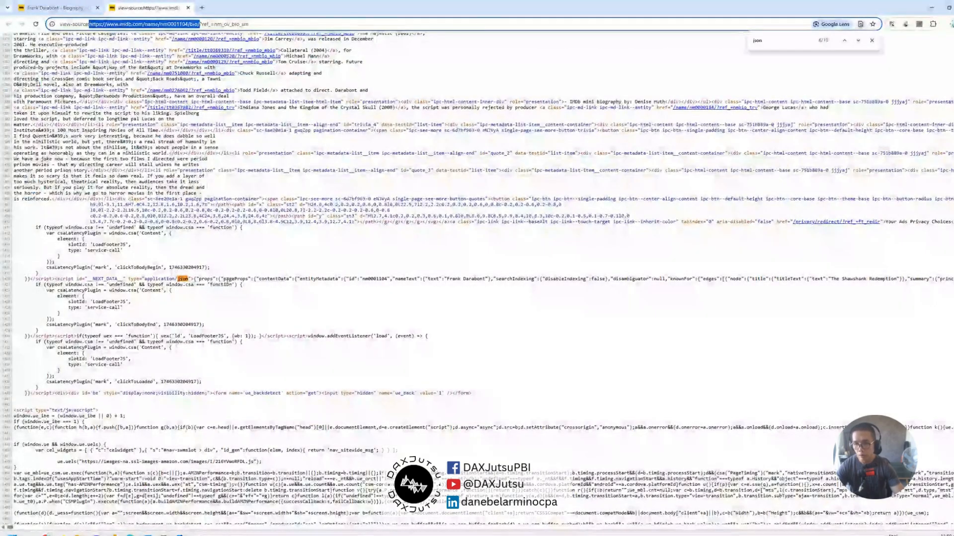
pyautogui.click(170, 282)
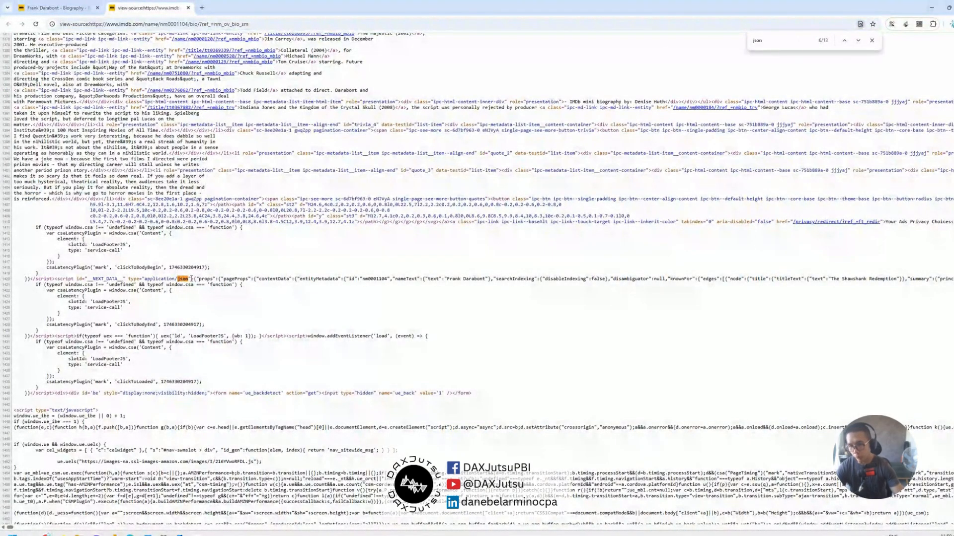
pyautogui.moveTo(195, 279); pyautogui.dragTo(145, 279)
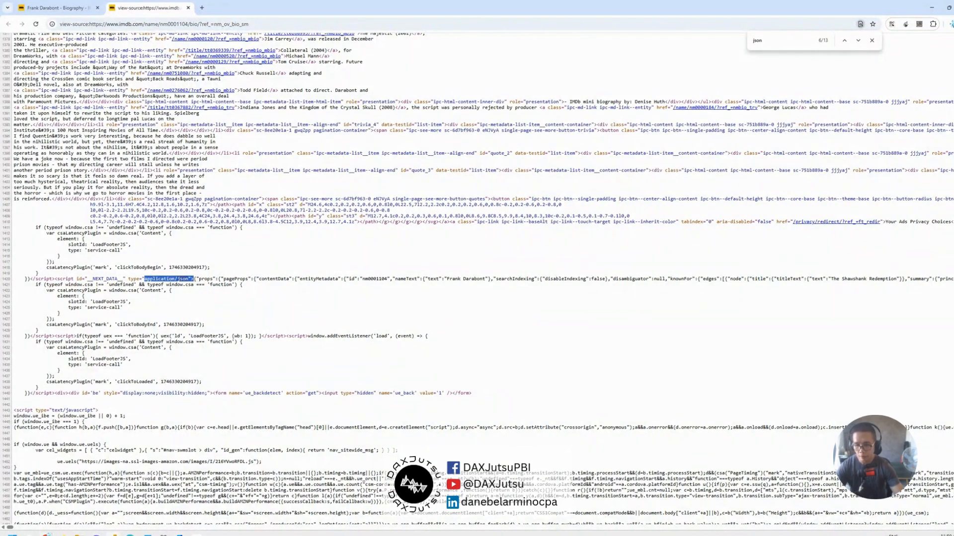
pyautogui.moveTo(114, 534)
pyautogui.click(298, 496)
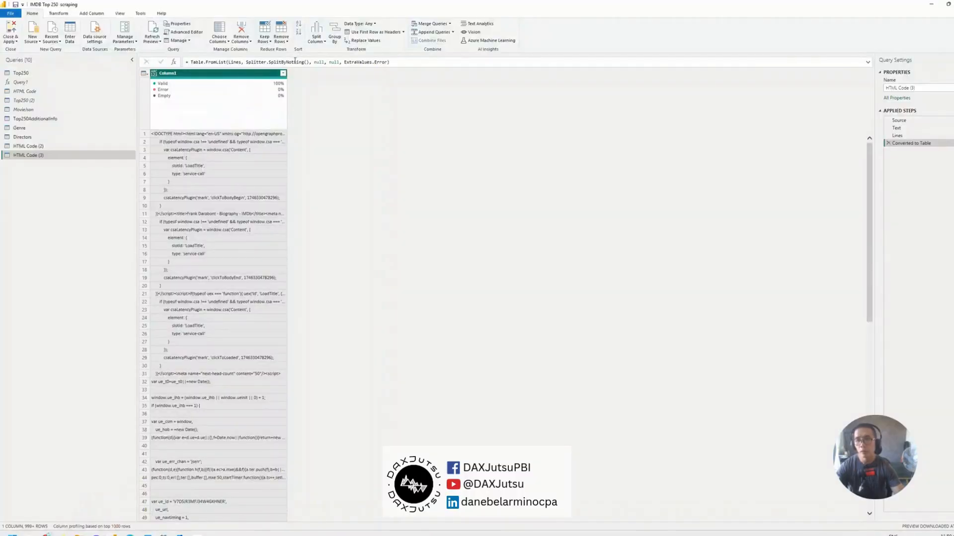
# Filter Column1 to the rows that contain application/json">
pyautogui.click(283, 73)
pyautogui.moveTo(213, 135)
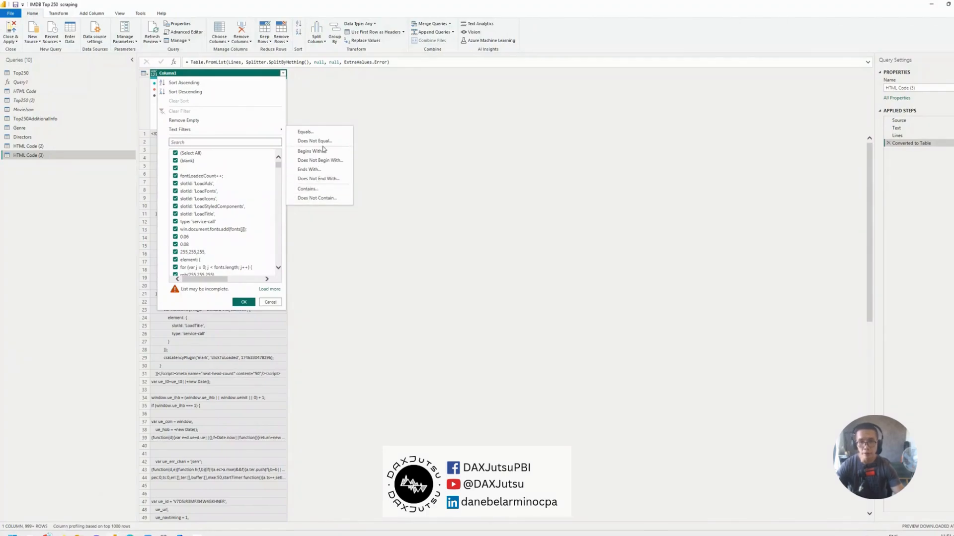
pyautogui.click(307, 189)
pyautogui.click(462, 266)
pyautogui.write('application/ld+json')
pyautogui.click(566, 309)
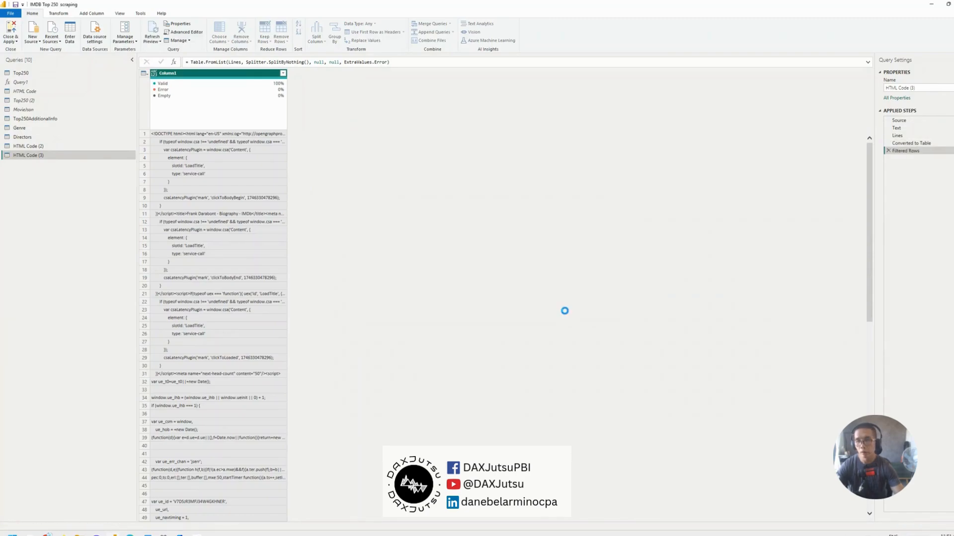
# Preview the full value of the filtered row in an enlarged preview and copy ="application/json"> from its text
pyautogui.click(225, 135)
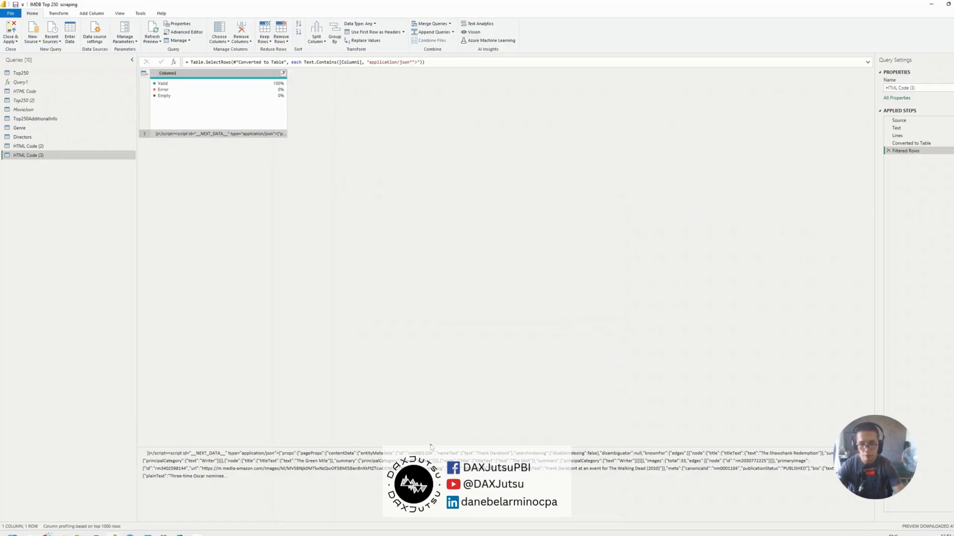
pyautogui.moveTo(431, 445); pyautogui.dragTo(434, 361)
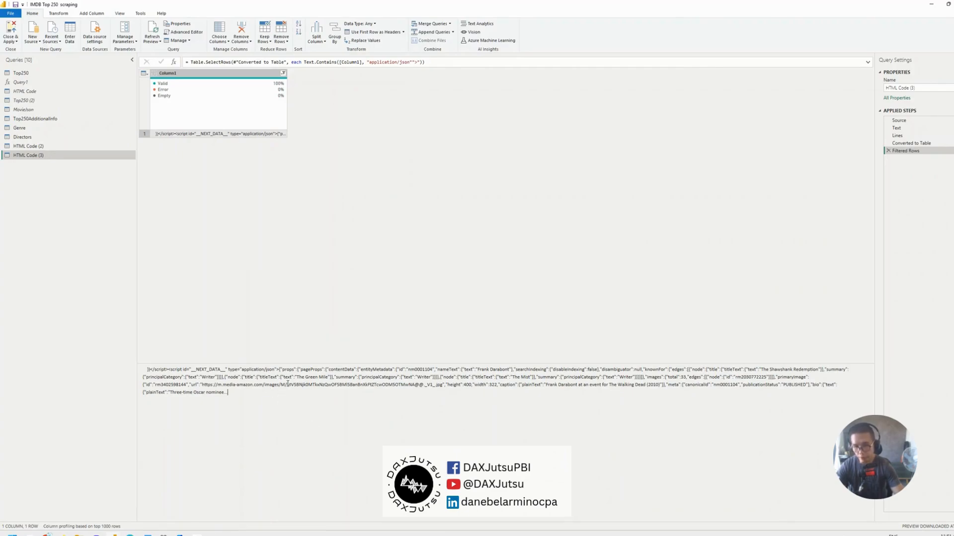
pyautogui.moveTo(279, 369)
pyautogui.mouseDown()
pyautogui.moveTo(195, 370)
pyautogui.moveTo(277, 372)
pyautogui.mouseUp()
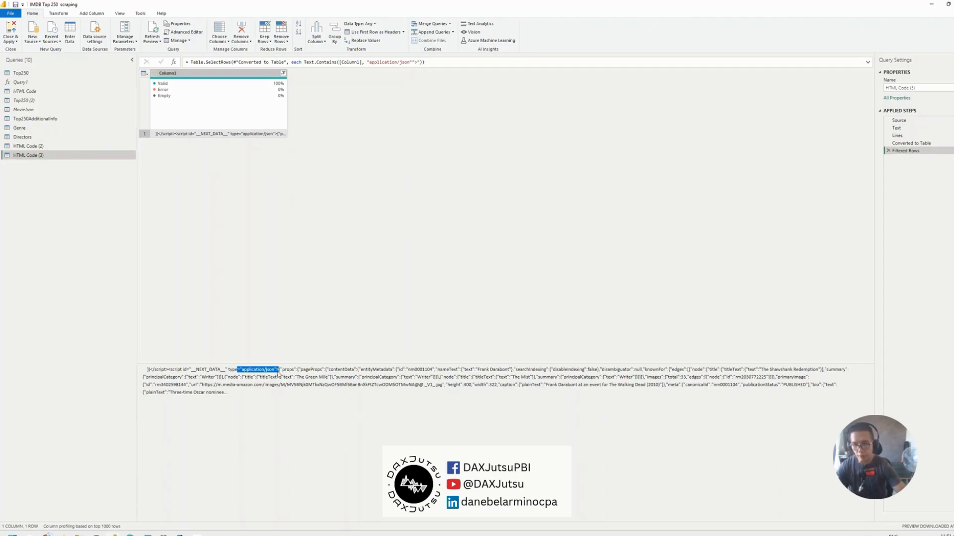
# Extract the text after the delimiter ="application/json"> in Column1
pyautogui.click(259, 78)
pyautogui.click(62, 14)
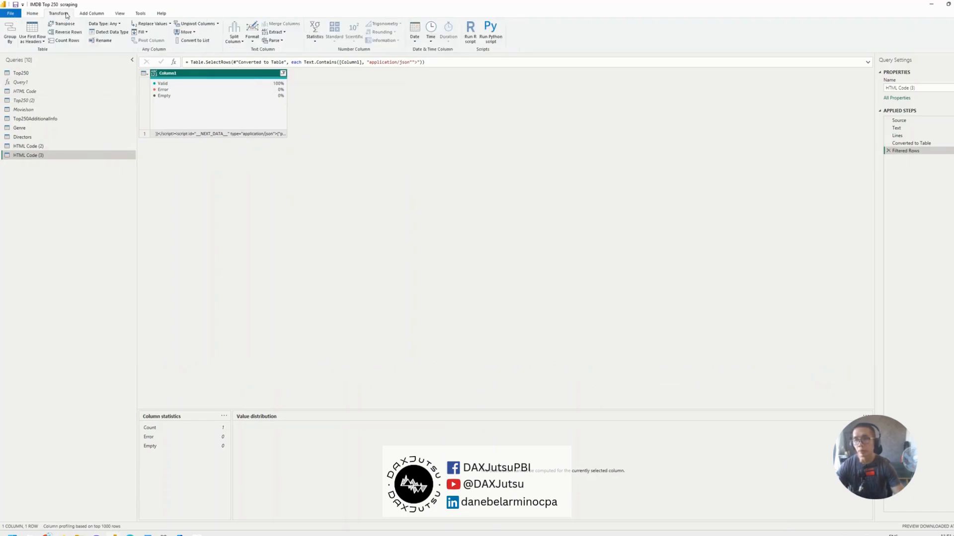
pyautogui.click(275, 32)
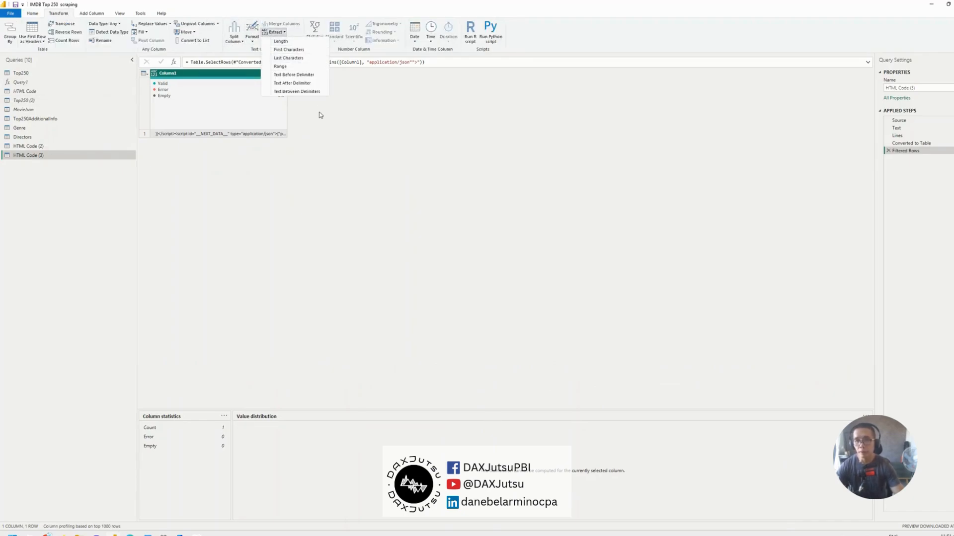
pyautogui.click(308, 84)
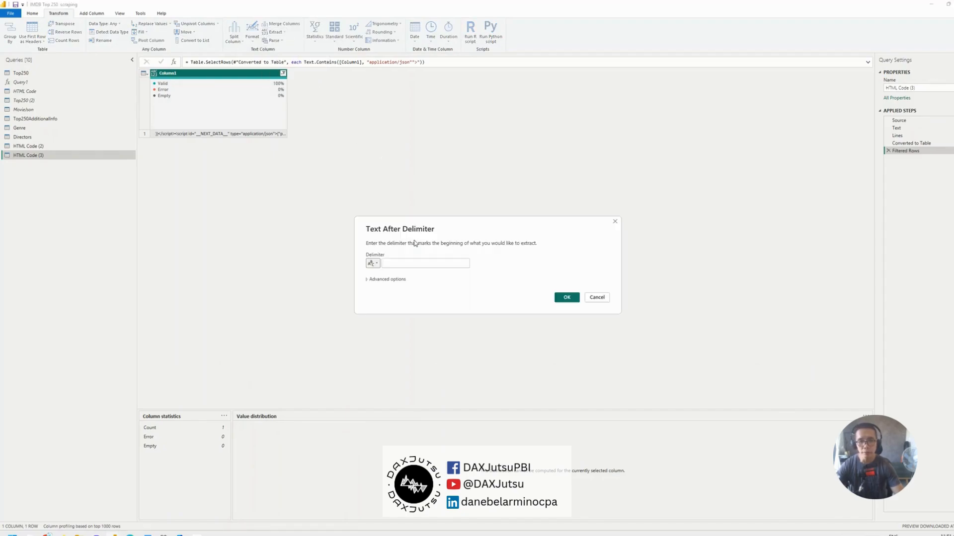
pyautogui.write('="application/json">')
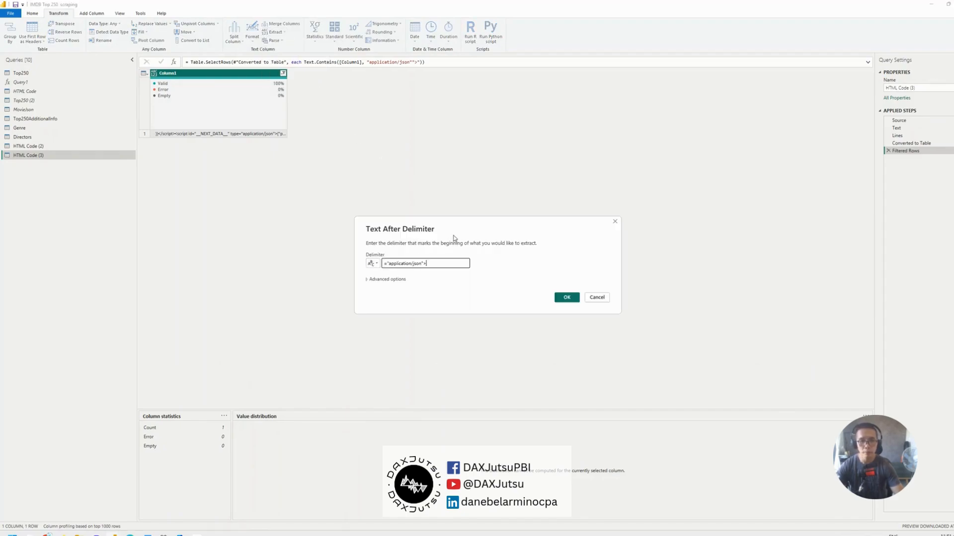
pyautogui.click(566, 297)
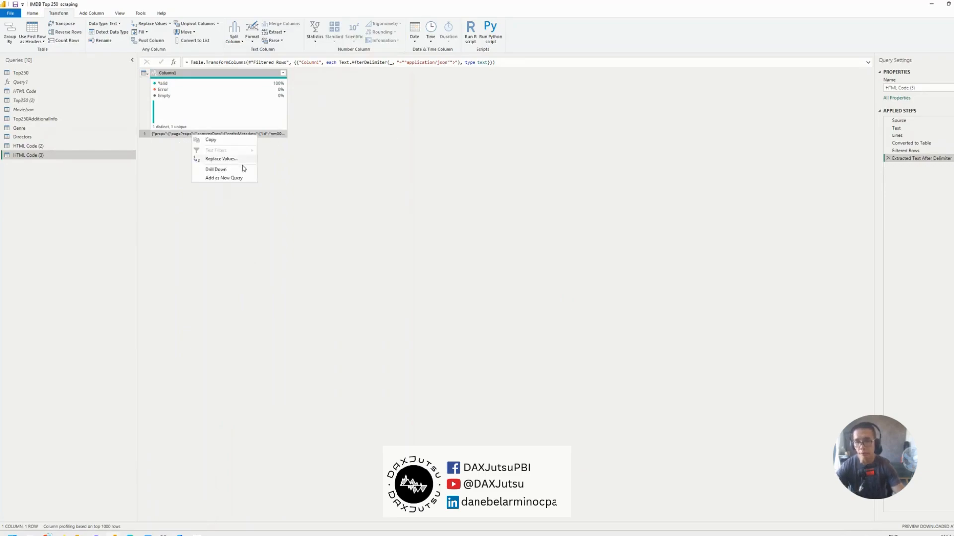
# Drill down into the Column1 cell and examine where the plain biography text ends in the JSON
pyautogui.click(243, 169)
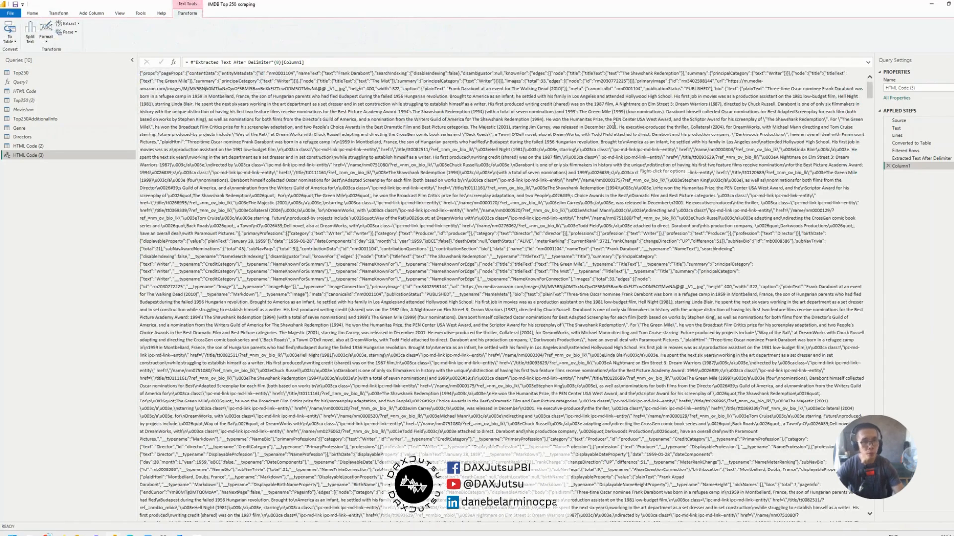
pyautogui.moveTo(710, 114); pyautogui.dragTo(760, 148)
pyautogui.click(760, 148)
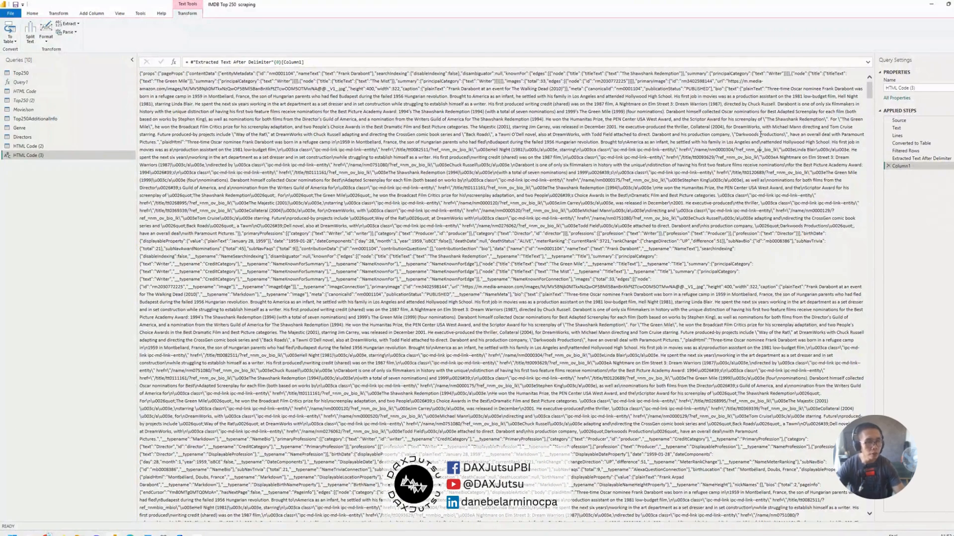
pyautogui.moveTo(759, 134); pyautogui.dragTo(801, 158)
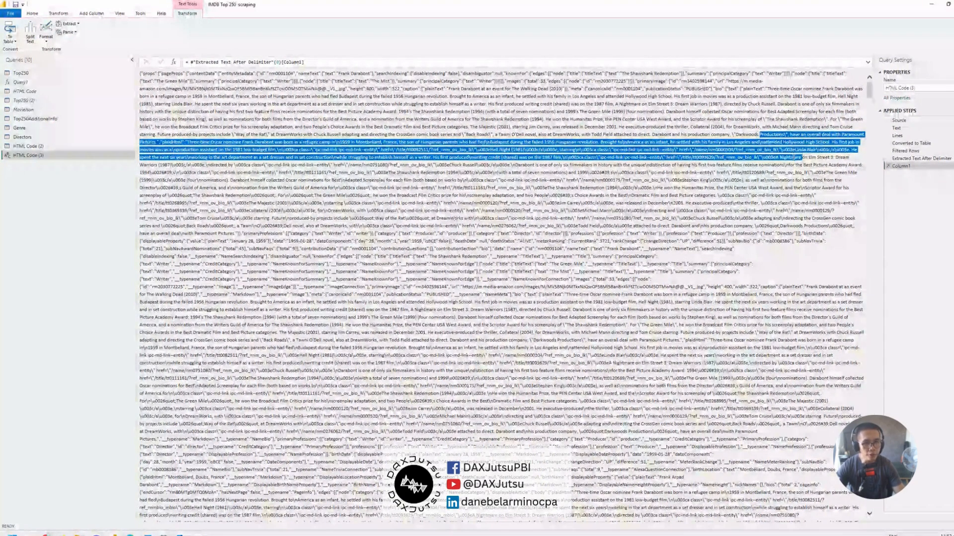
pyautogui.moveTo(801, 157); pyautogui.dragTo(601, 189)
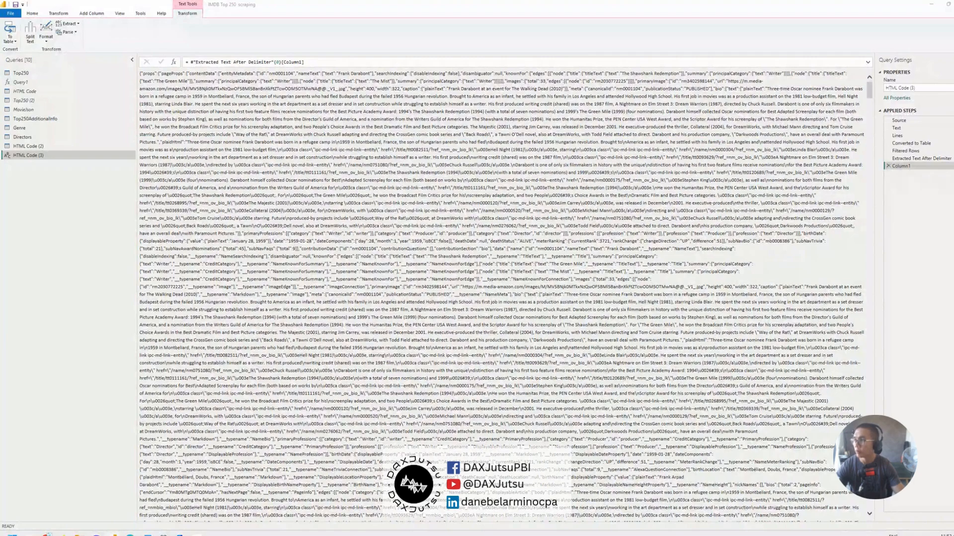
pyautogui.click(621, 239)
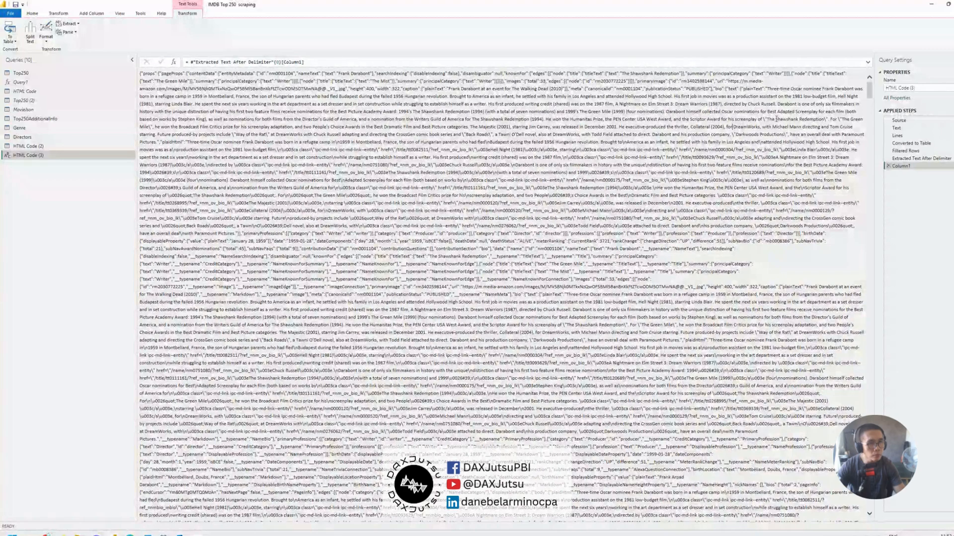
pyautogui.moveTo(690, 119); pyautogui.dragTo(795, 139)
pyautogui.moveTo(795, 139); pyautogui.dragTo(727, 158)
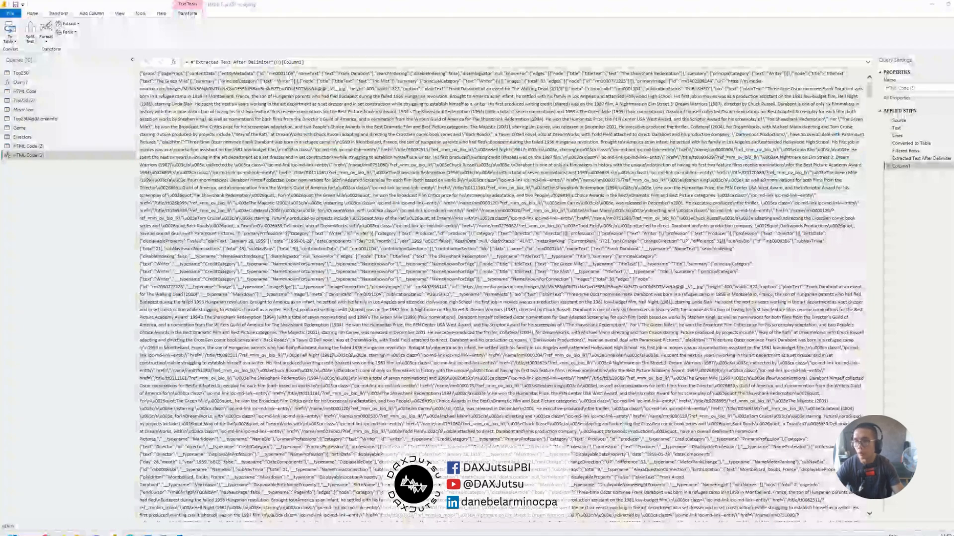
# Copy the "plaidHtml" key with its preceding punctuation from the JSON text right after the plain biography
pyautogui.hotkey('alt', 'Tab')
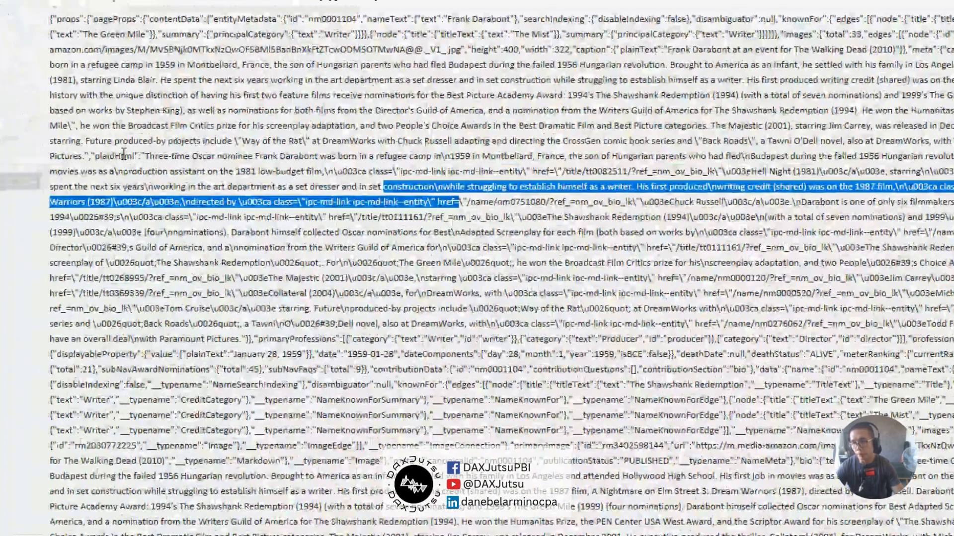
pyautogui.doubleClick(124, 155)
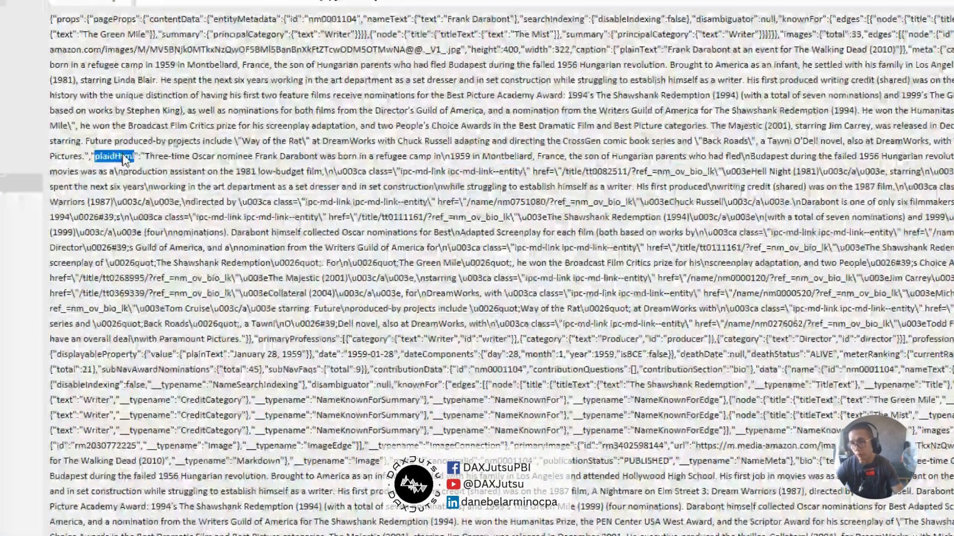
pyautogui.click(91, 157)
pyautogui.moveTo(120, 157); pyautogui.dragTo(172, 158)
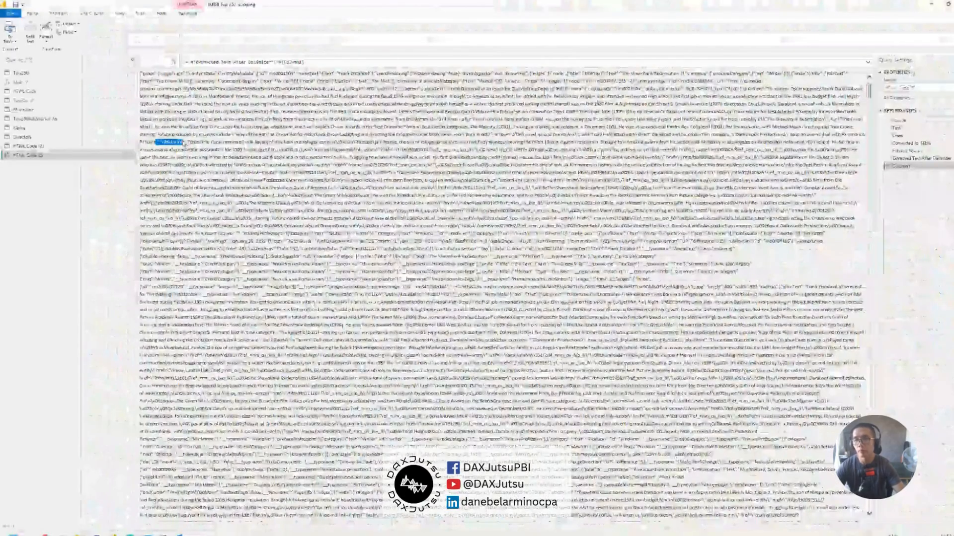
pyautogui.click(170, 156)
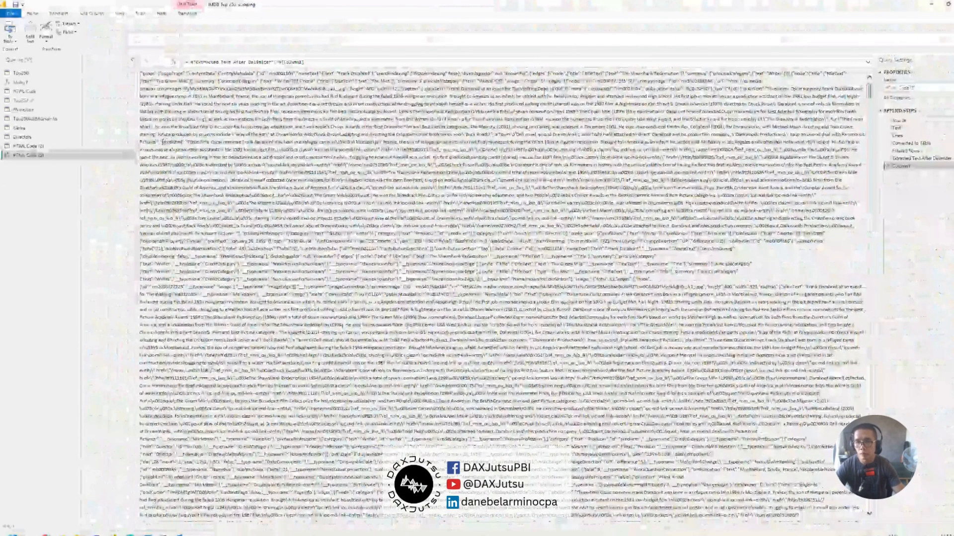
pyautogui.moveTo(155, 142); pyautogui.dragTo(183, 142)
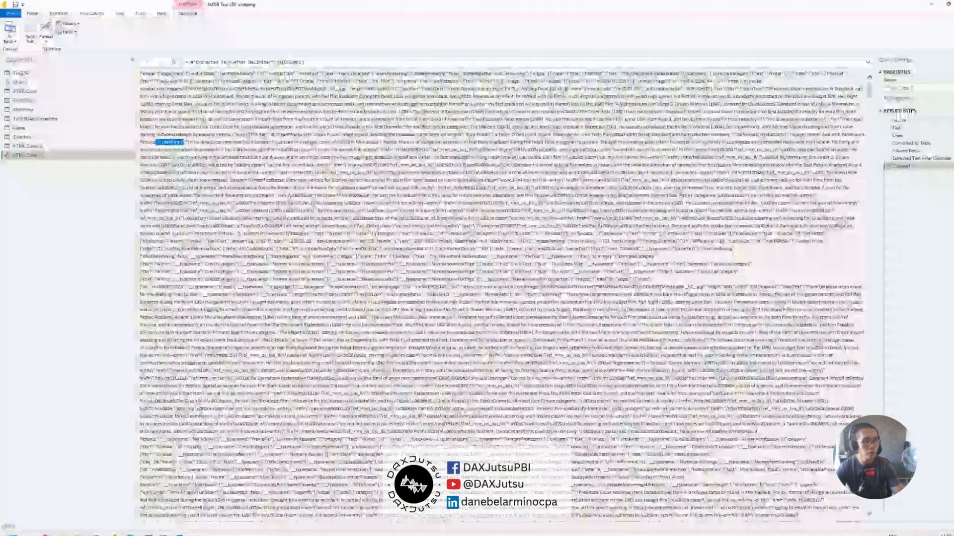
# Delete the Column1 drill-down step so the query ends at Extracted Text After Delimiter
pyautogui.click(921, 158)
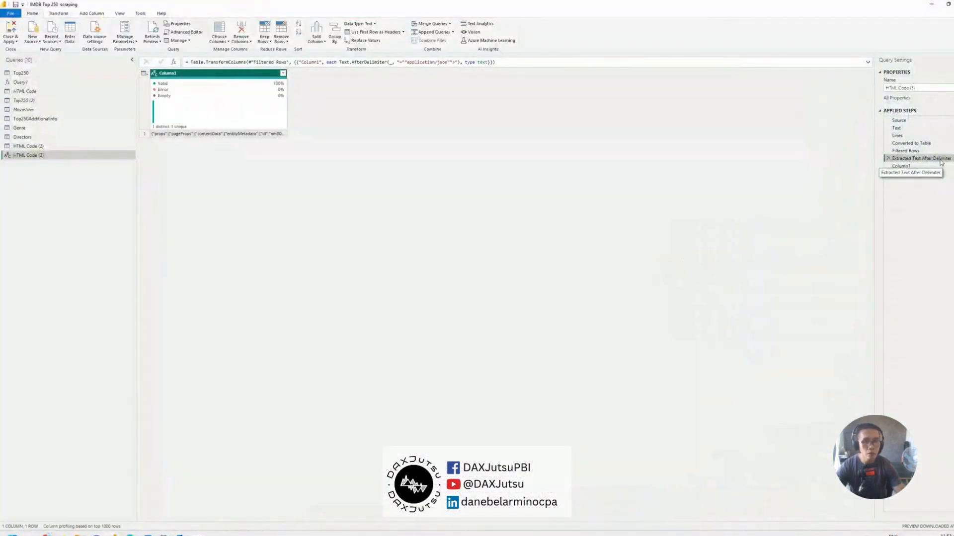
pyautogui.click(929, 167)
pyautogui.click(888, 166)
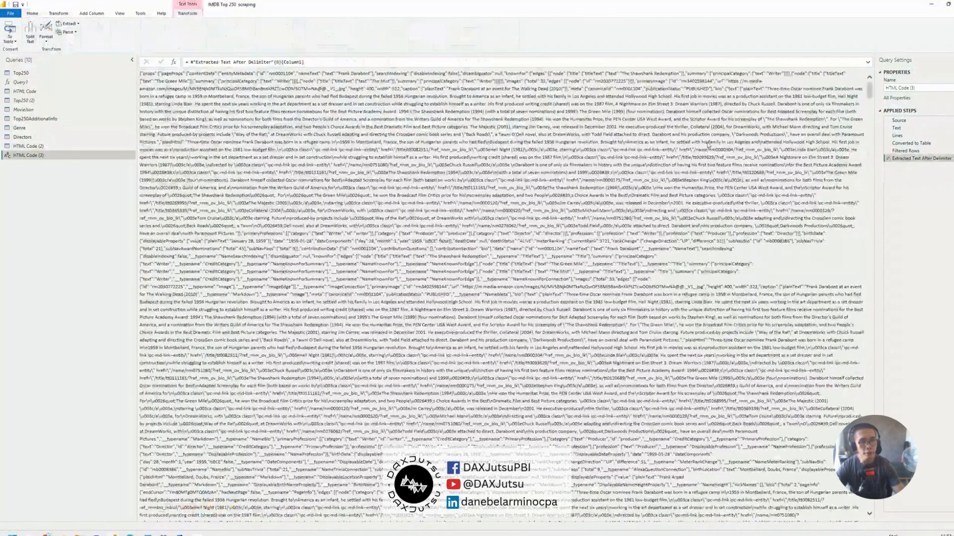
# Extract the text before the delimiter ","plaidHtml" in Column1
pyautogui.click(221, 82)
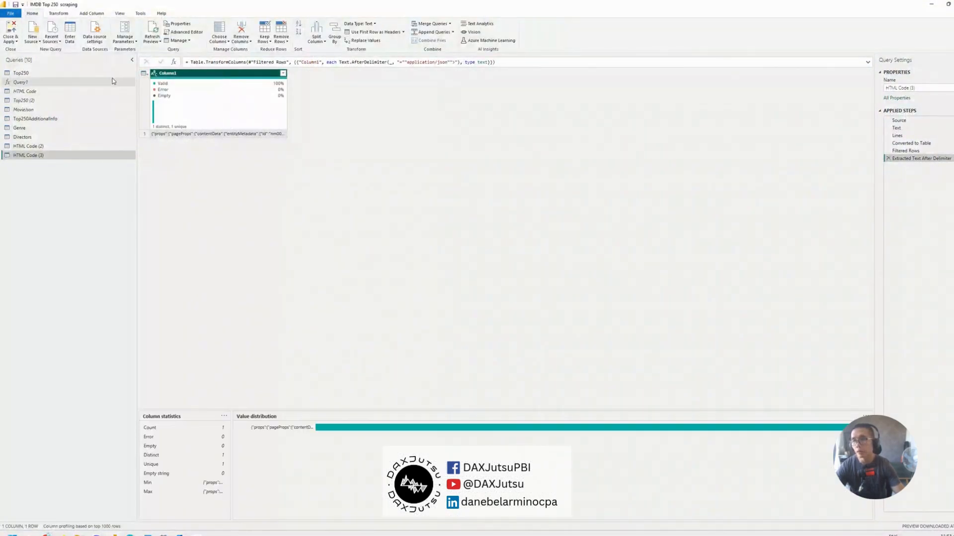
pyautogui.click(59, 13)
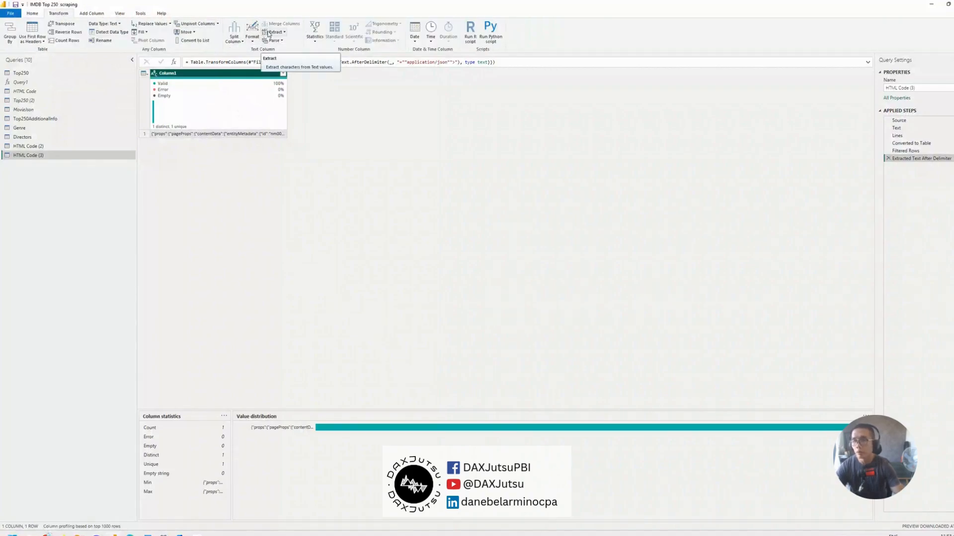
pyautogui.click(274, 32)
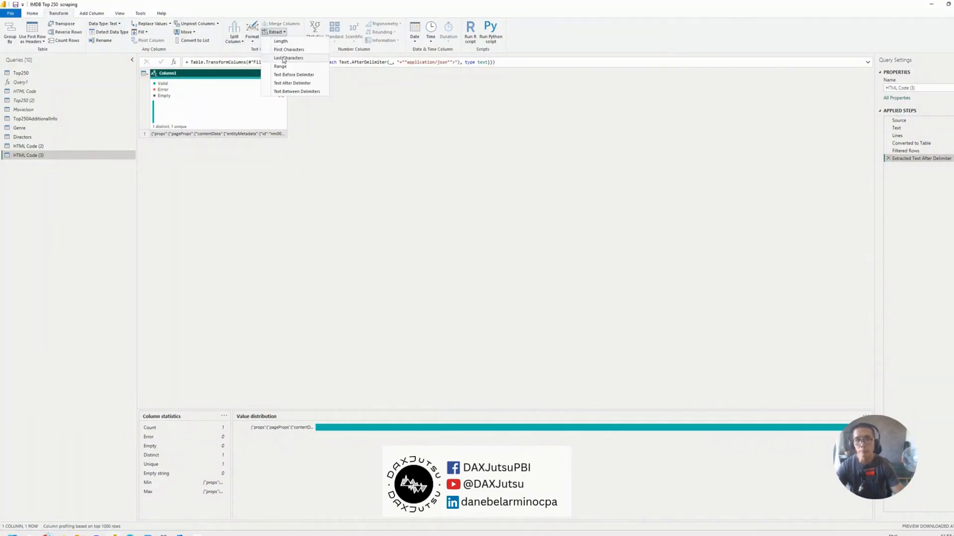
pyautogui.click(291, 75)
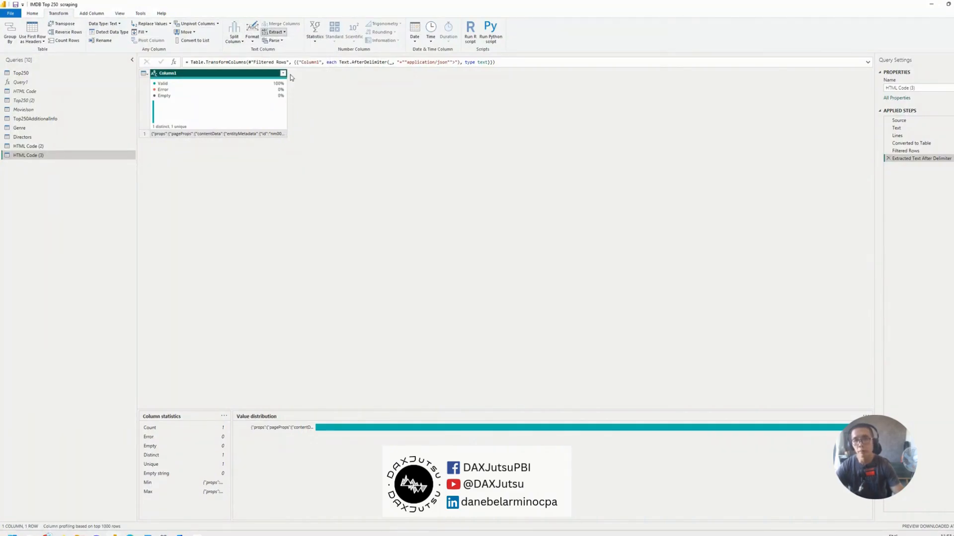
pyautogui.click(450, 264)
pyautogui.write(',"plaidHtml"')
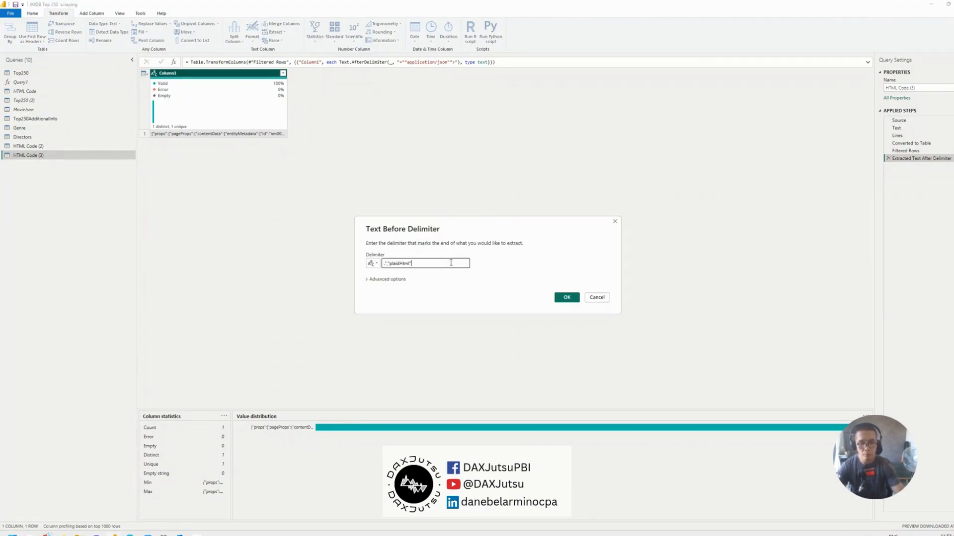
pyautogui.press('Return')
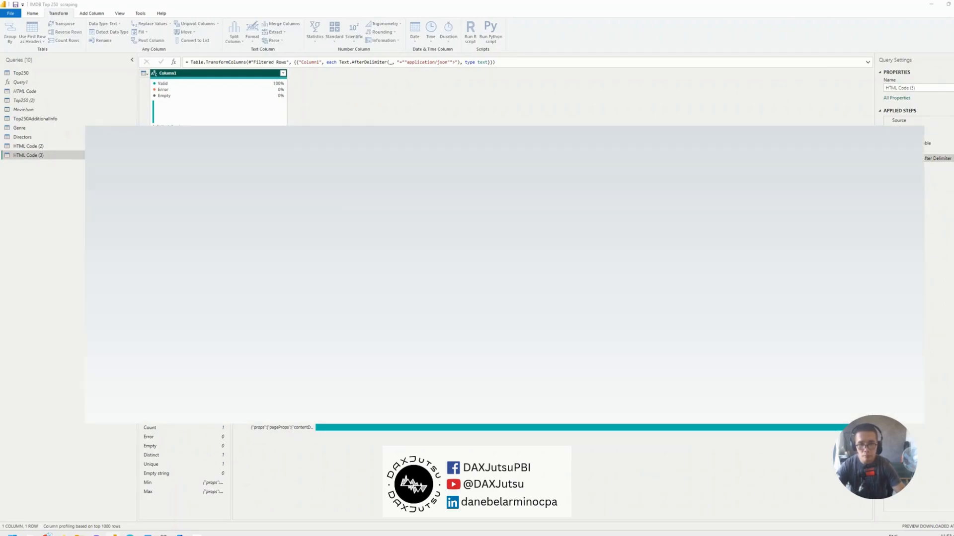
pyautogui.hotkey('alt', 'Tab')
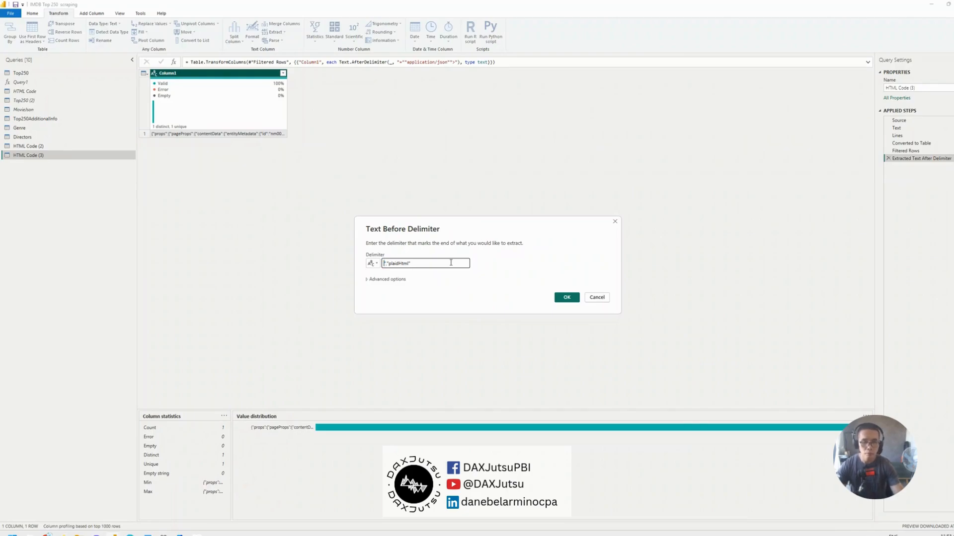
pyautogui.click(567, 298)
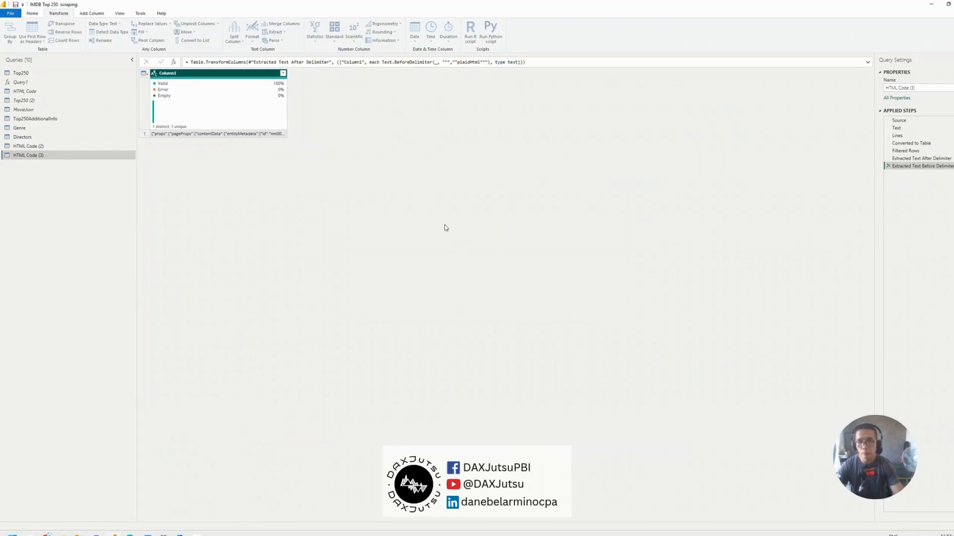
# Drill down into the Column1 cell and remove the leading quotation mark from the Extracted Text Before Delimiter step's plaidHtml delimiter, keeping its comma
pyautogui.rightClick(268, 134)
pyautogui.click(298, 168)
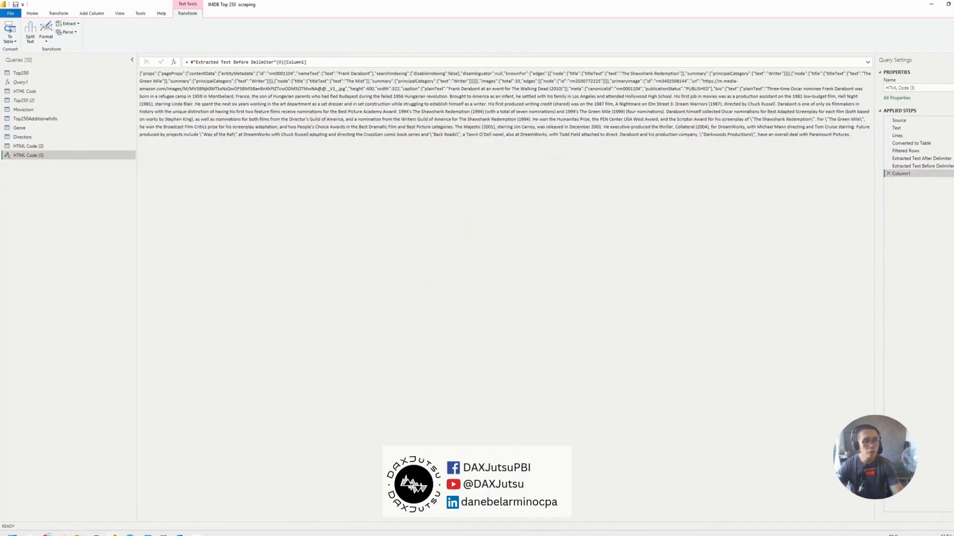
pyautogui.click(938, 168)
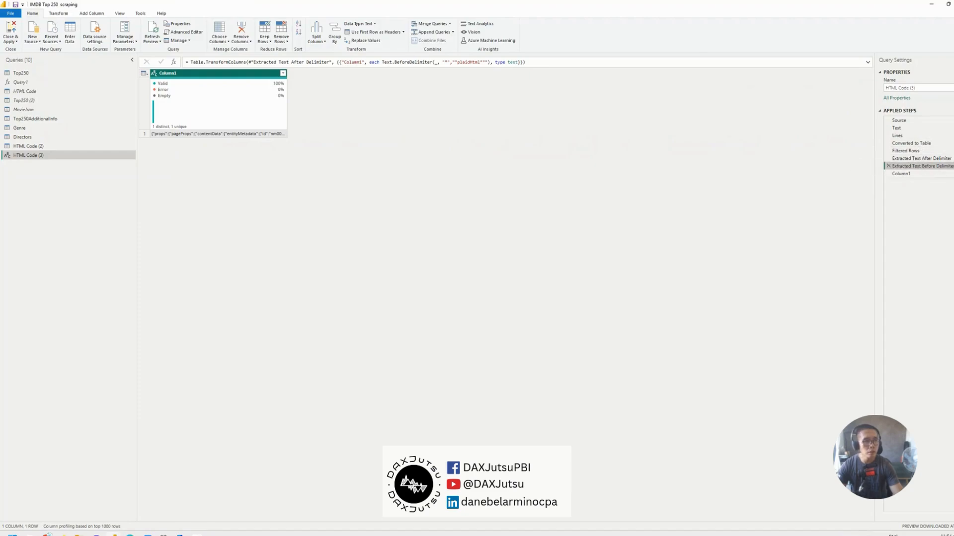
pyautogui.click(953, 166)
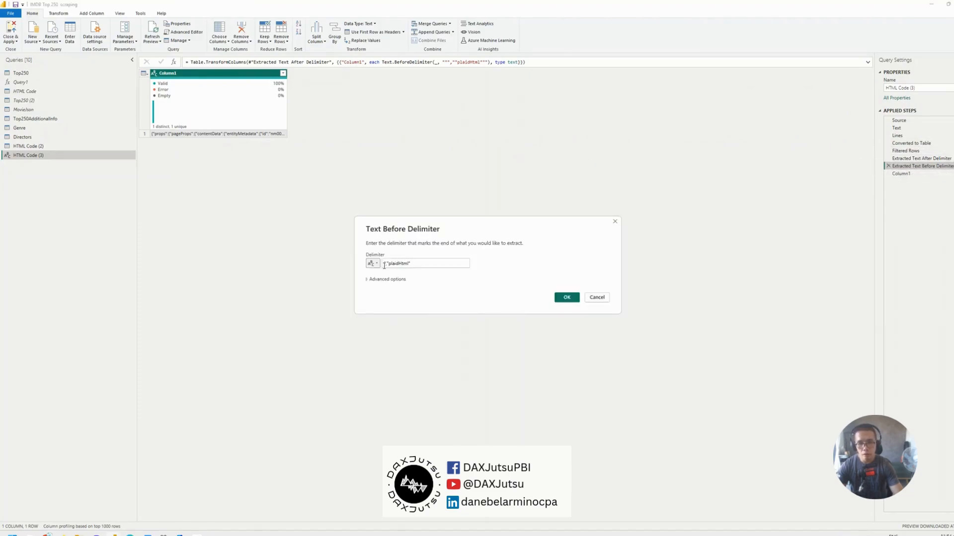
pyautogui.click(385, 264)
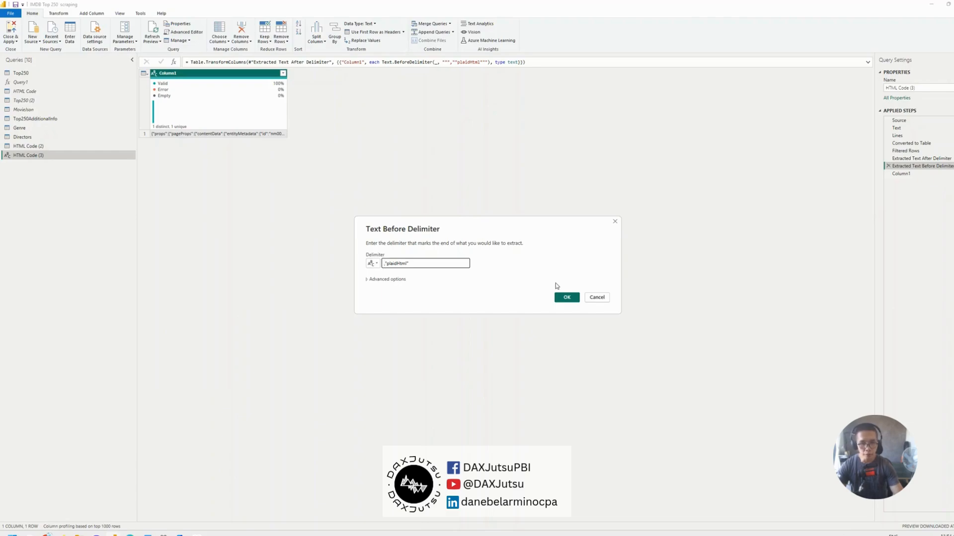
pyautogui.click(561, 297)
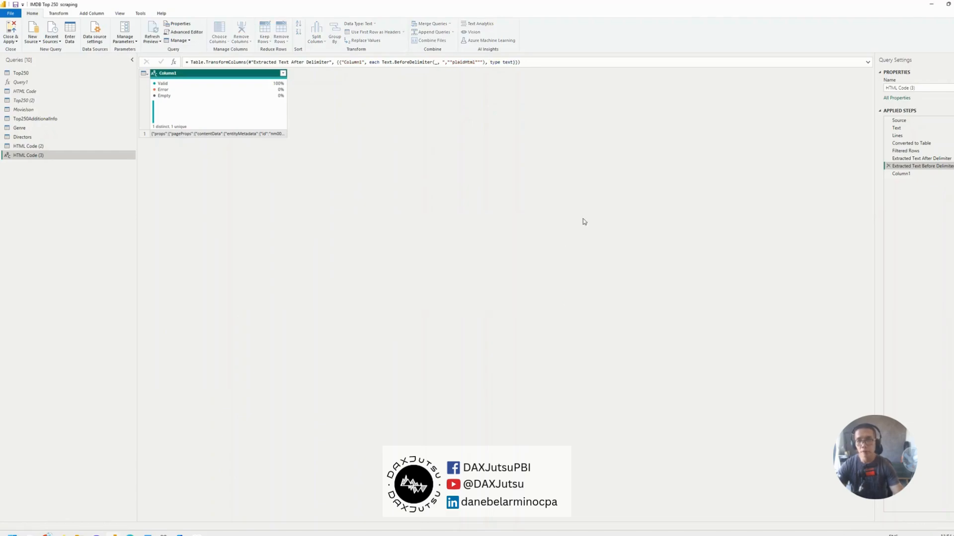
# Select the trimmed JSON text in the Column1 step and switch to ChatGPT to examine which closing braces complete the JSON after plainText
pyautogui.click(923, 173)
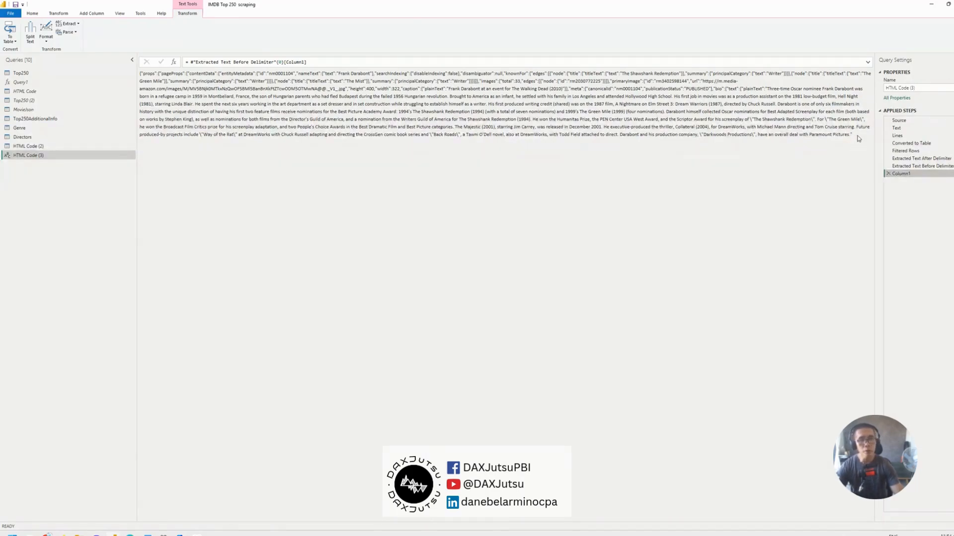
pyautogui.moveTo(858, 139); pyautogui.dragTo(119, 78)
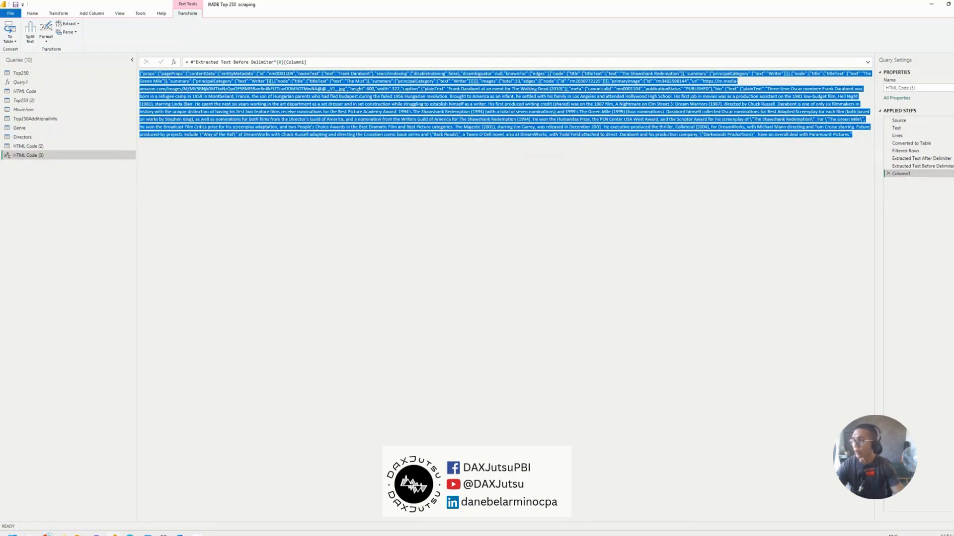
pyautogui.hotkey('alt', 'Tab')
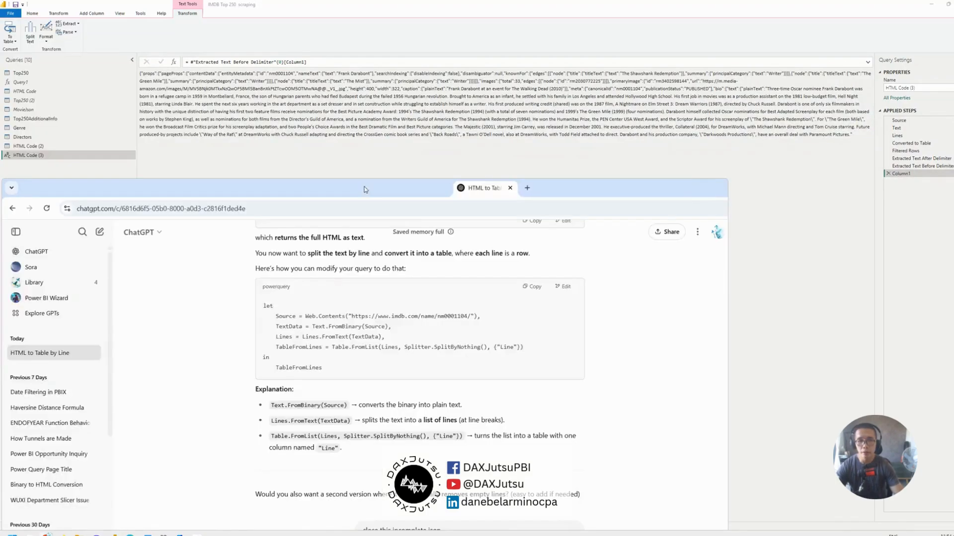
pyautogui.scroll(3, 415, 301)
pyautogui.scroll(-6, 464, 338)
pyautogui.scroll(2, 464, 338)
pyautogui.scroll(3, 462, 338)
pyautogui.scroll(-12, 462, 339)
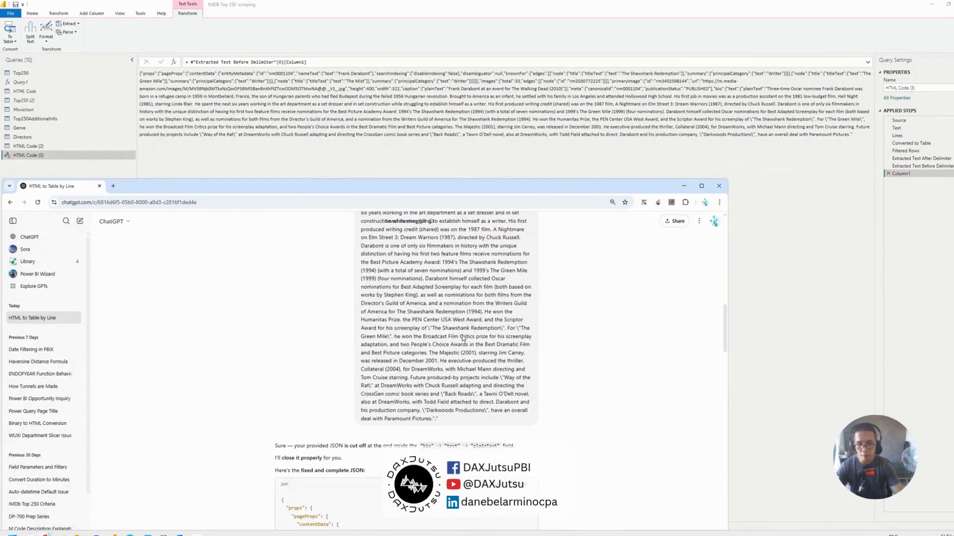
pyautogui.scroll(-5, 462, 338)
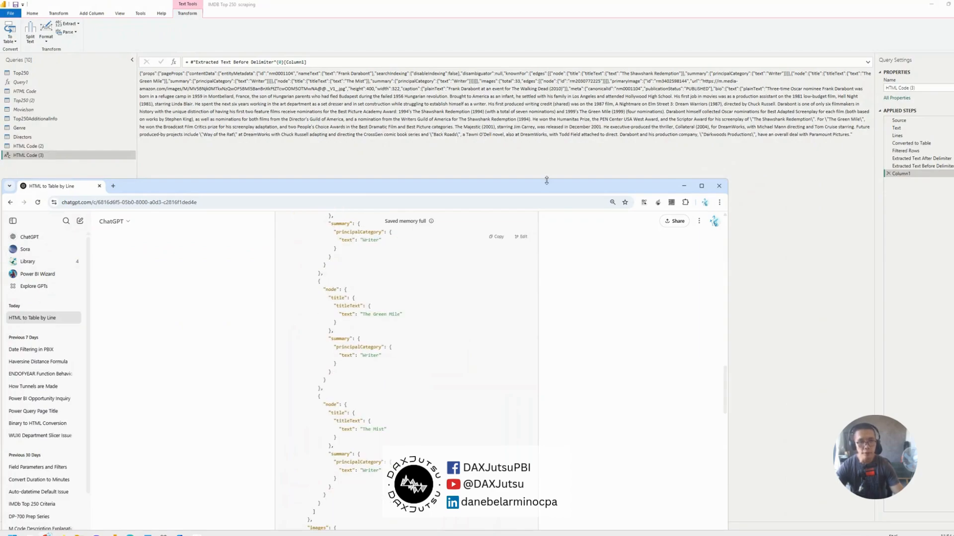
pyautogui.moveTo(548, 186); pyautogui.dragTo(578, 95)
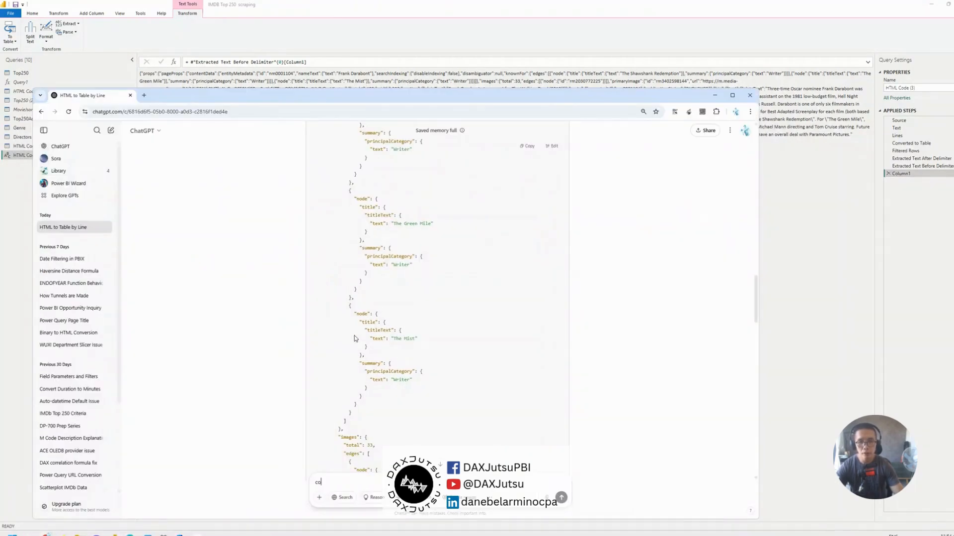
pyautogui.scroll(-6, 434, 214)
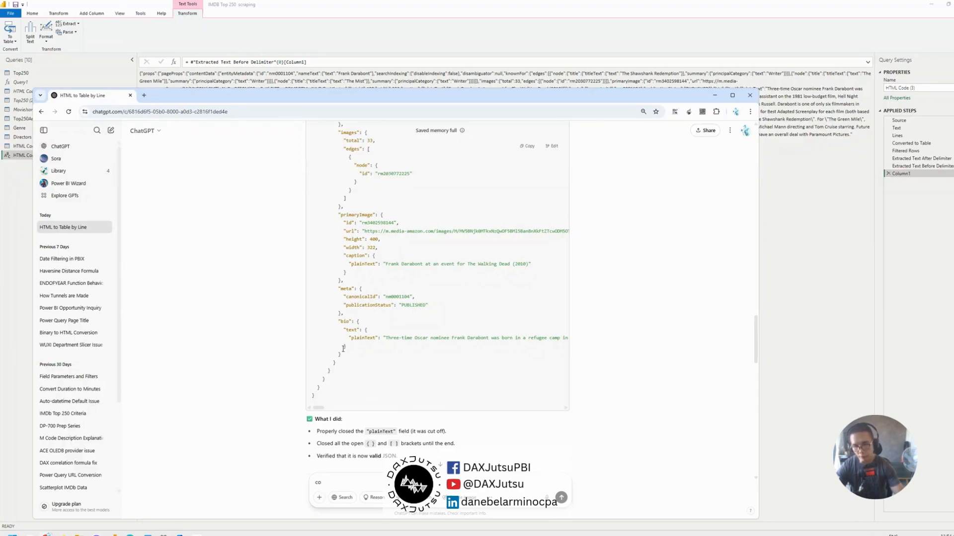
pyautogui.moveTo(340, 346); pyautogui.dragTo(346, 401)
pyautogui.click(518, 28)
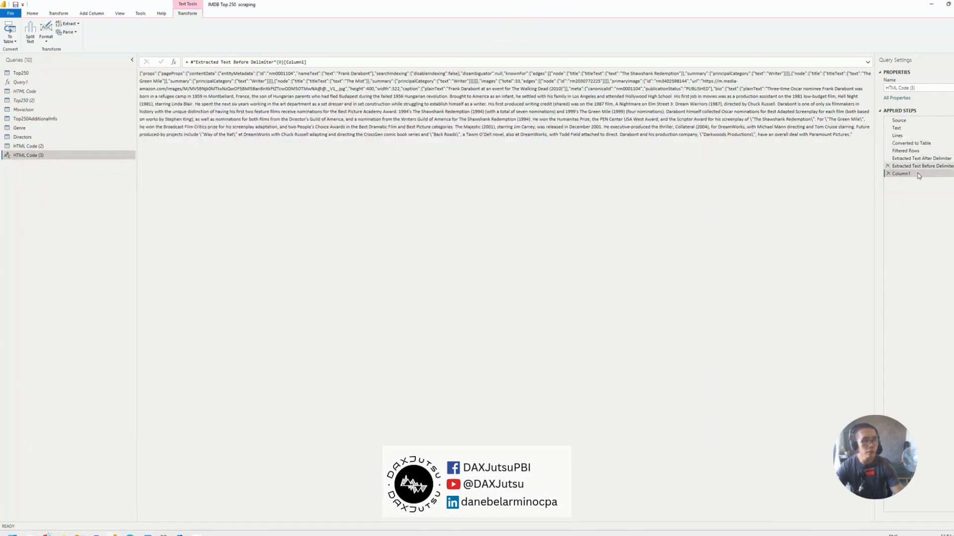
# Append a text string of seven closing braces to the Column1 drill-down formula and rename that step Json
pyautogui.write('&')
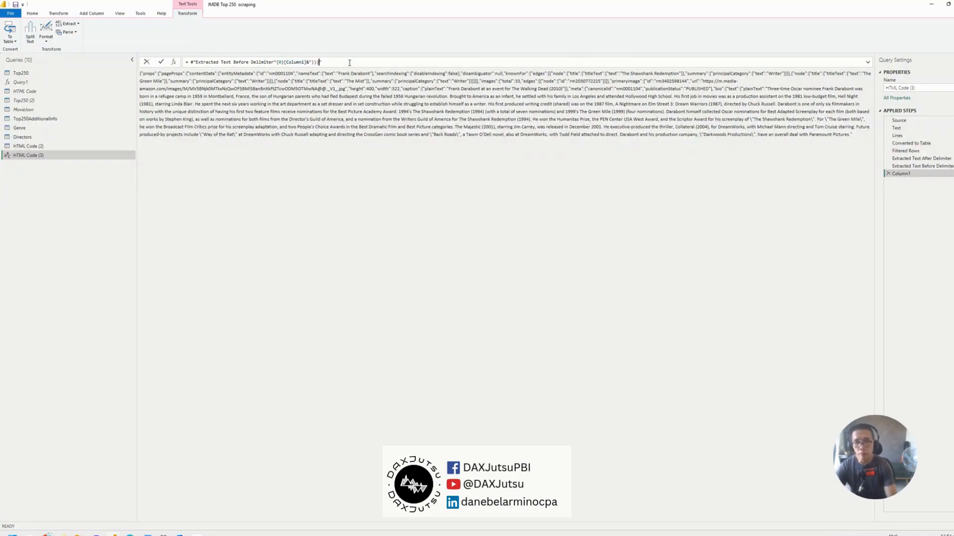
pyautogui.write('"}}}}}}}')
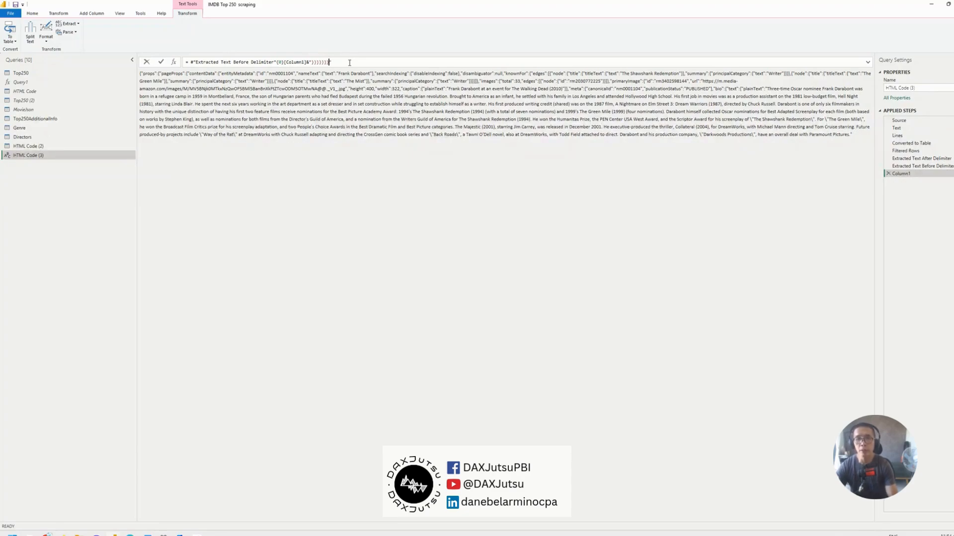
pyautogui.click(391, 174)
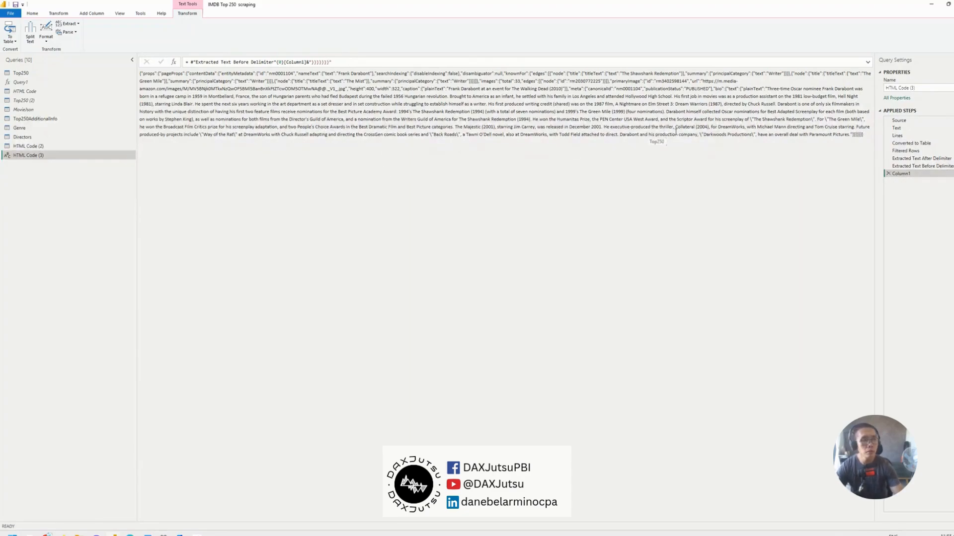
pyautogui.rightClick(901, 177)
pyautogui.click(926, 187)
pyautogui.write('Json')
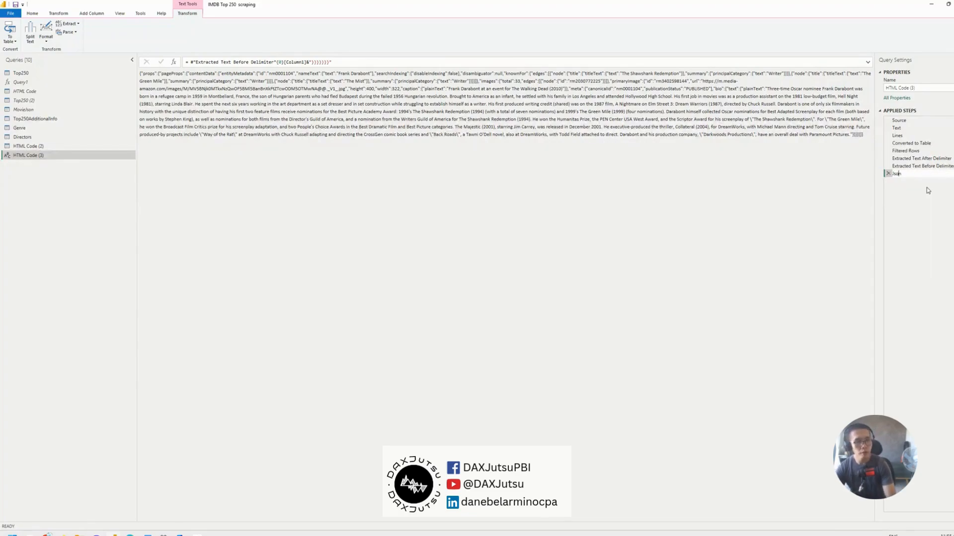
pyautogui.press('Return')
# Delete the Json step and drill down into the Column1 cell of Extracted Text Before Delimiter again
pyautogui.rightClick(927, 174)
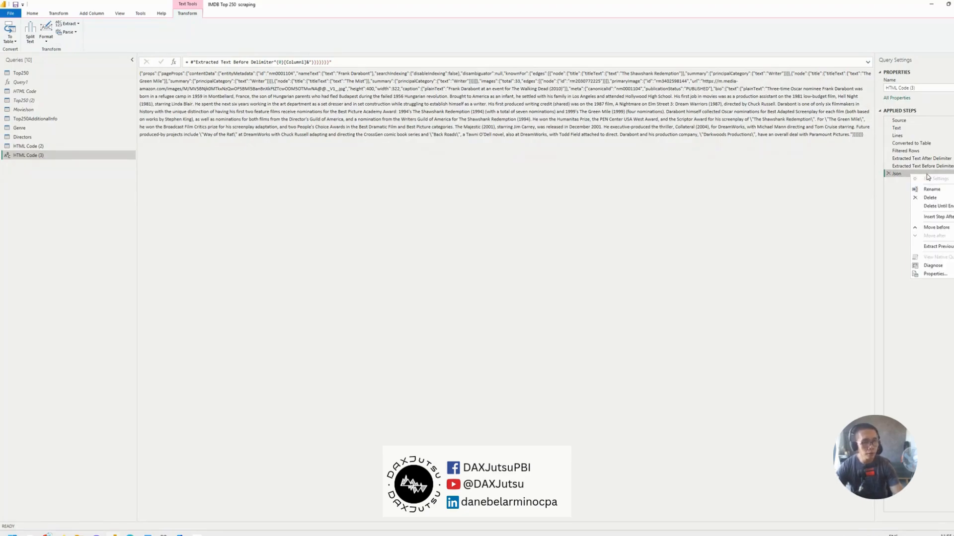
pyautogui.click(939, 205)
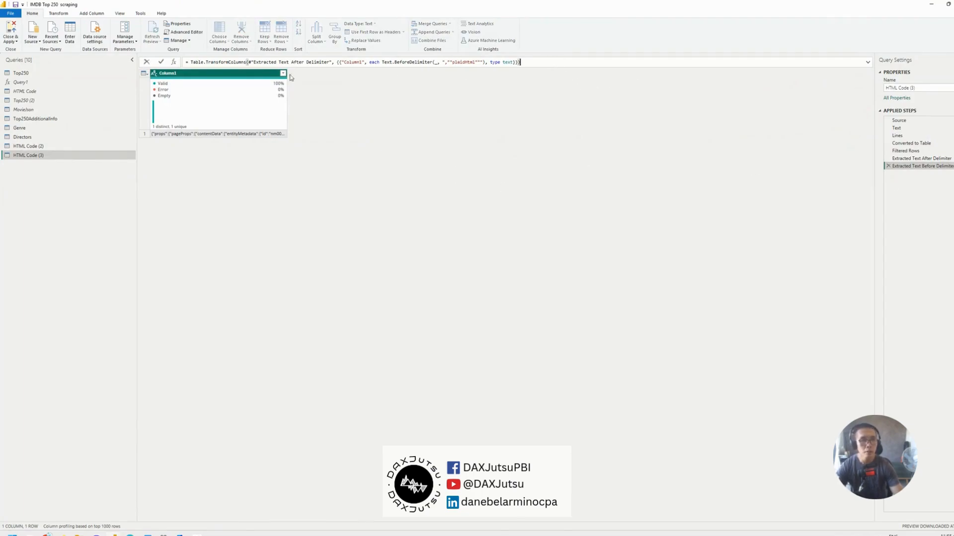
pyautogui.rightClick(213, 134)
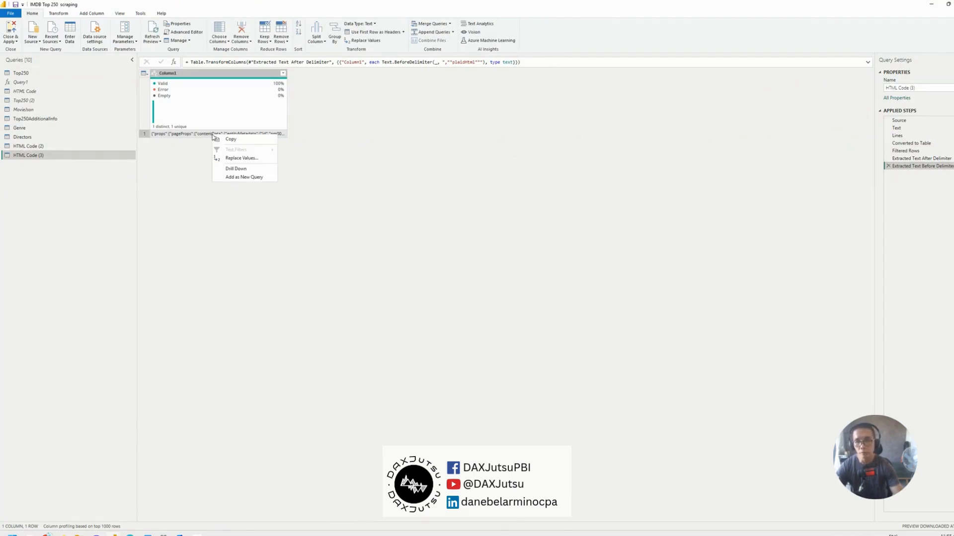
pyautogui.click(269, 168)
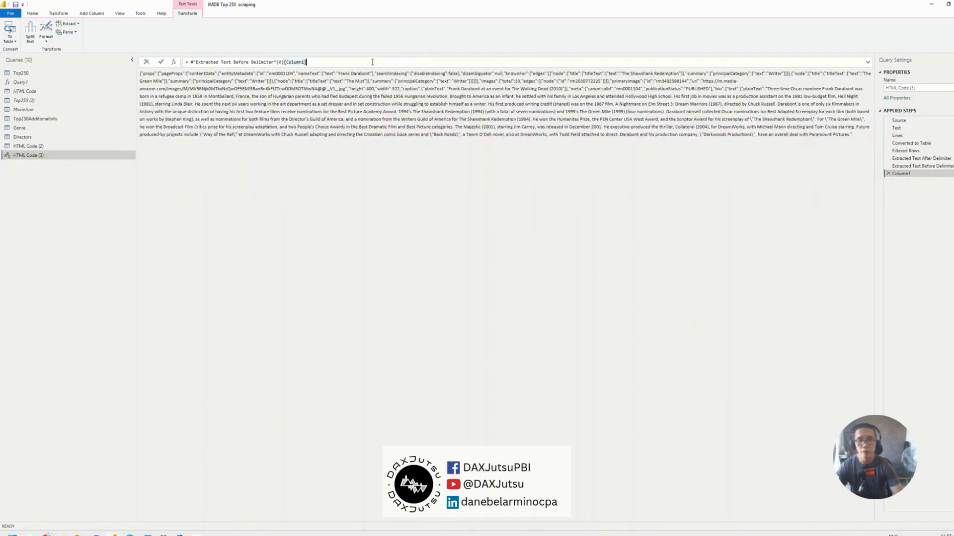
# Rename the Column1 drill-down step Json and append a text string of seven closing braces to its formula with the & operator
pyautogui.rightClick(904, 175)
pyautogui.click(918, 189)
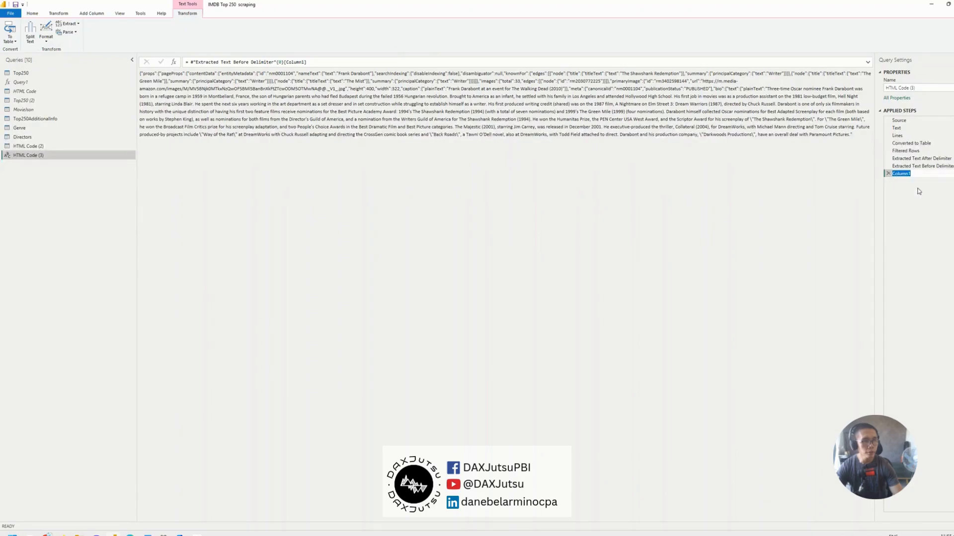
pyautogui.write('Jsonb')
pyautogui.press('BackSpace')
pyautogui.press('Return')
pyautogui.click(419, 62)
pyautogui.write('&')
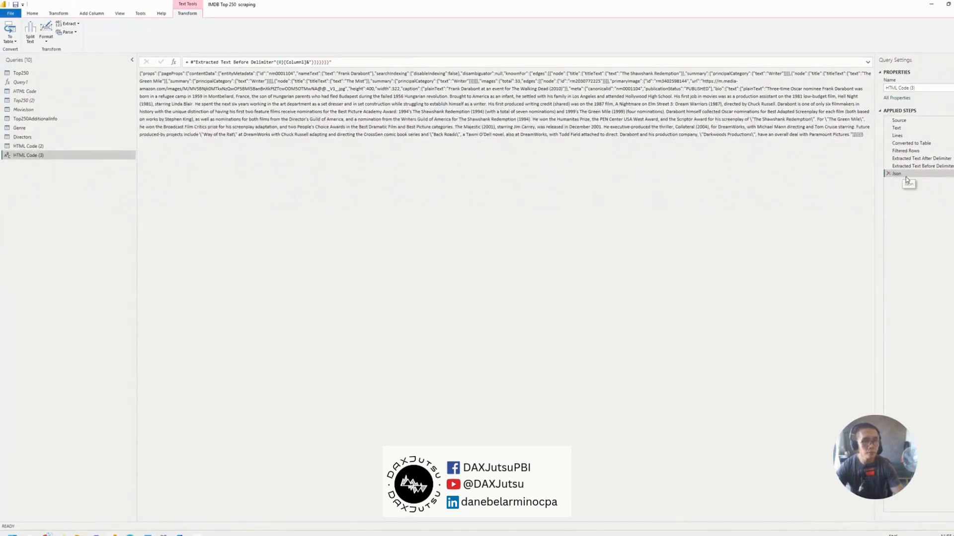
# Insert a step after Json that parses the text with the formula Json.Document( Json )
pyautogui.rightClick(905, 176)
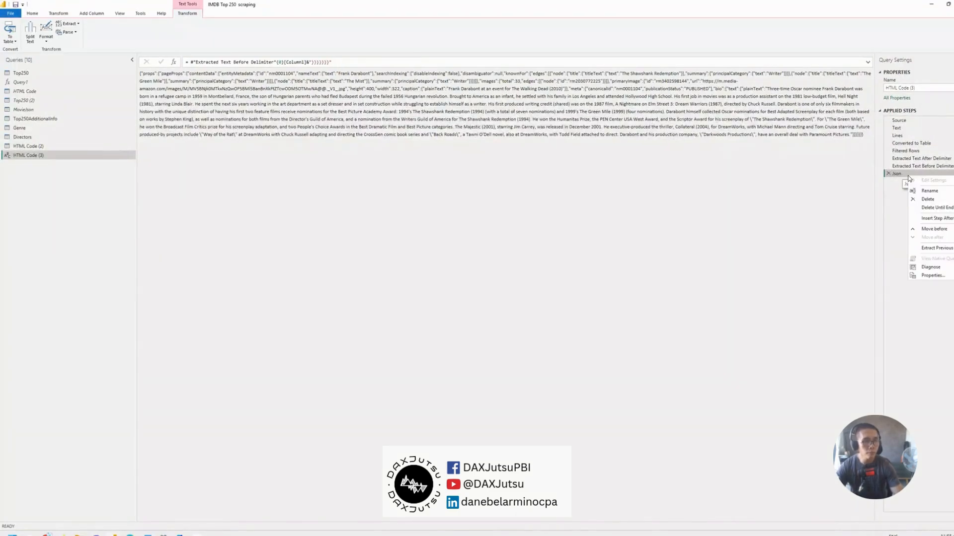
pyautogui.click(936, 218)
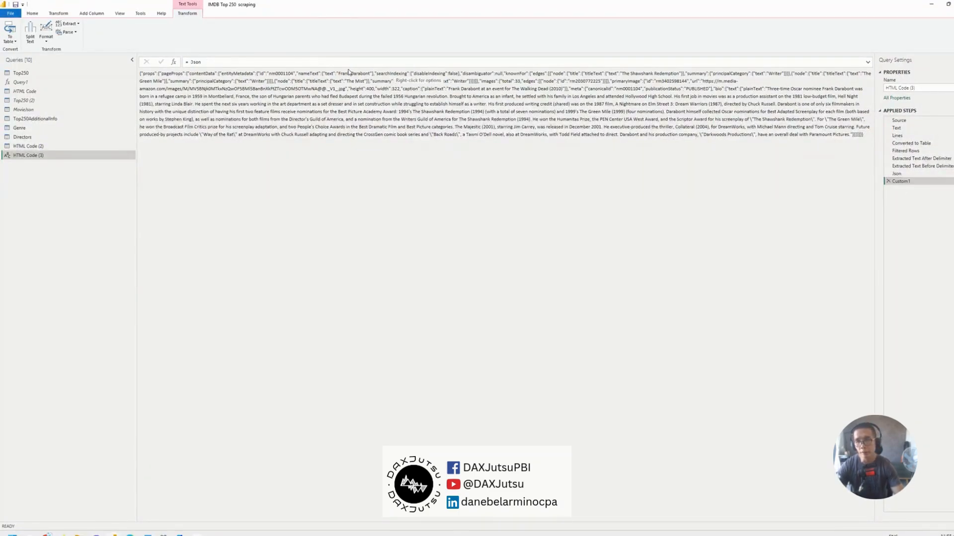
pyautogui.click(224, 60)
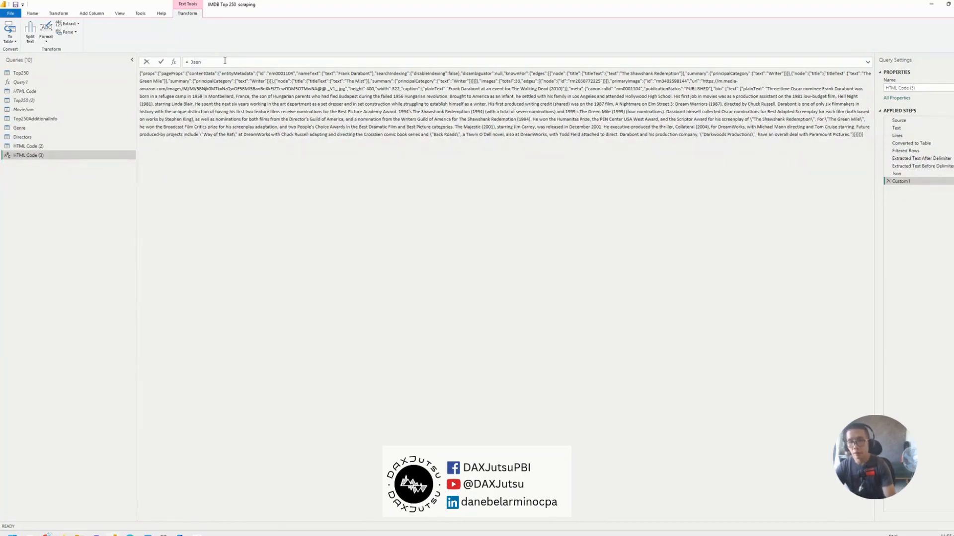
pyautogui.write('Jsion')
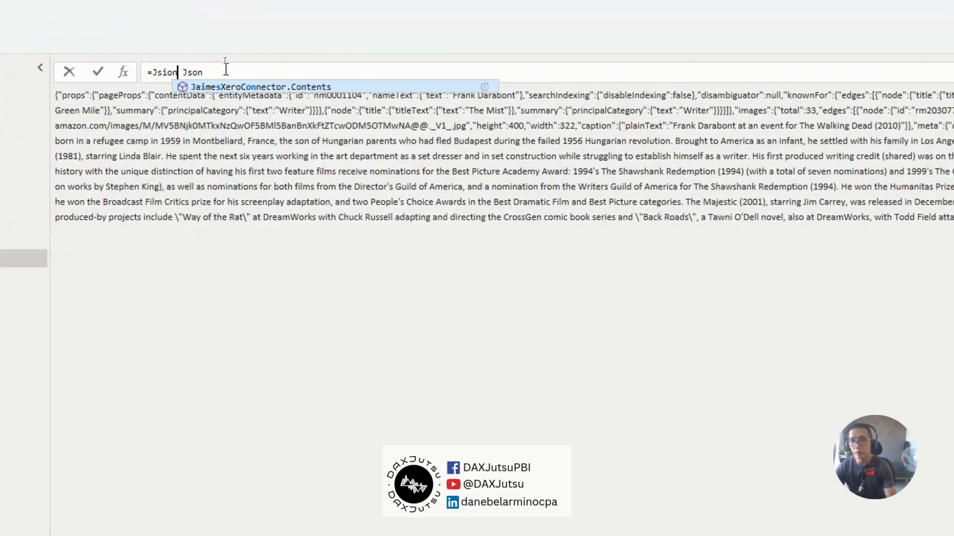
pyautogui.press('BackSpace')
pyautogui.press('BackSpace')
pyautogui.press('BackSpace')
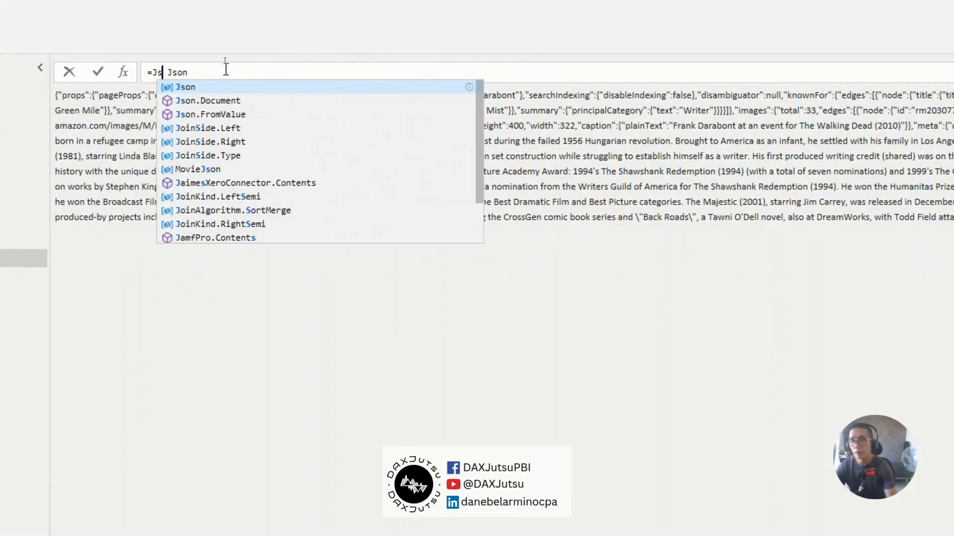
pyautogui.write('on.Docume')
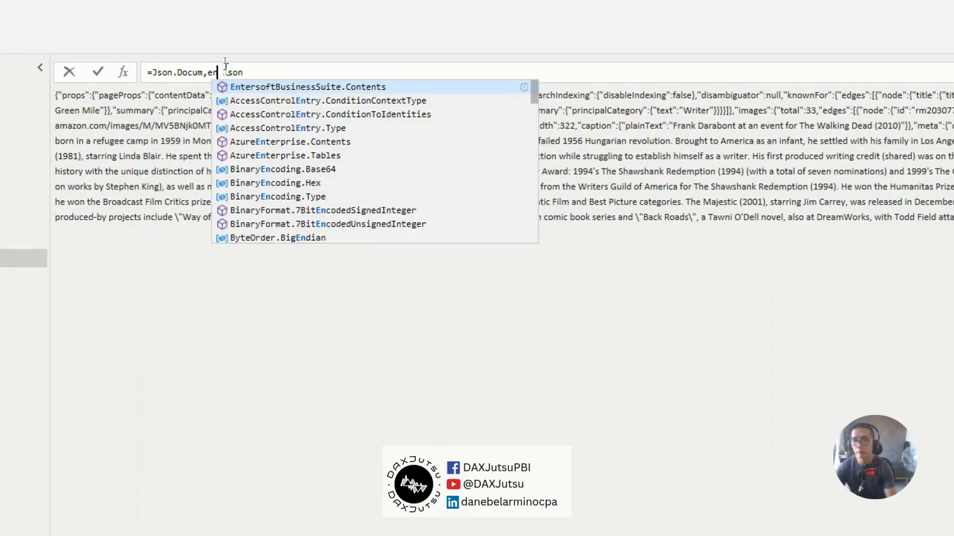
pyautogui.write('nt(')
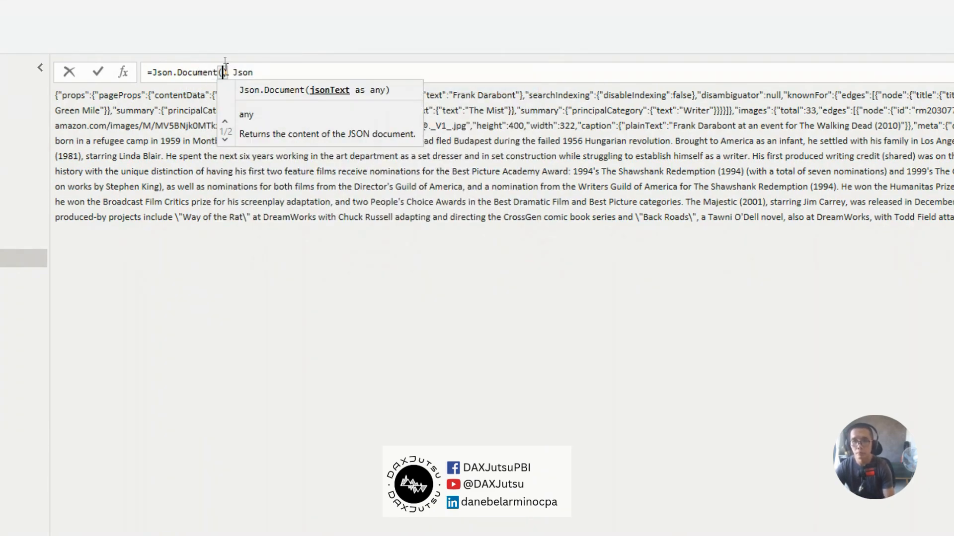
pyautogui.press('Delete')
pyautogui.press('End')
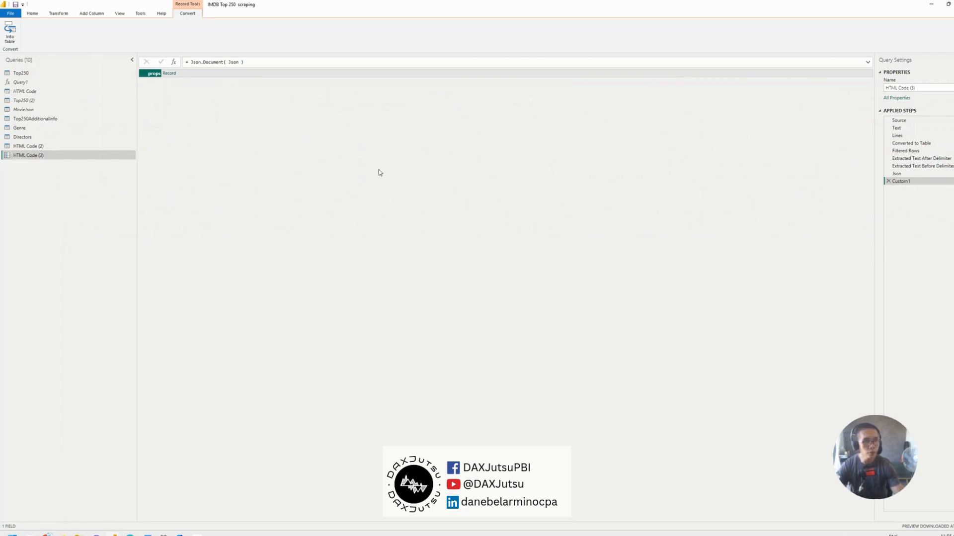
# Rename the Custom1 step that parses the JSON as Data
pyautogui.rightClick(903, 183)
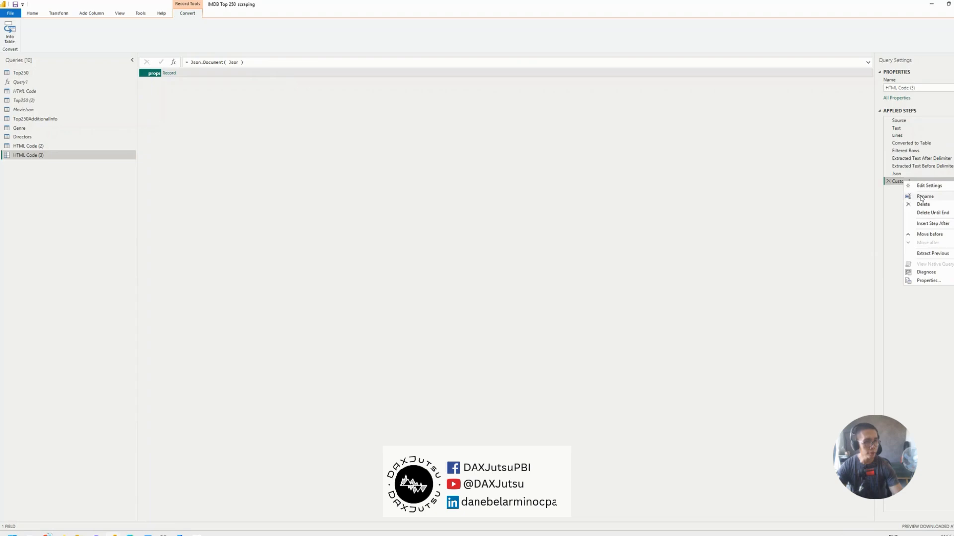
pyautogui.click(920, 194)
pyautogui.write('Pro')
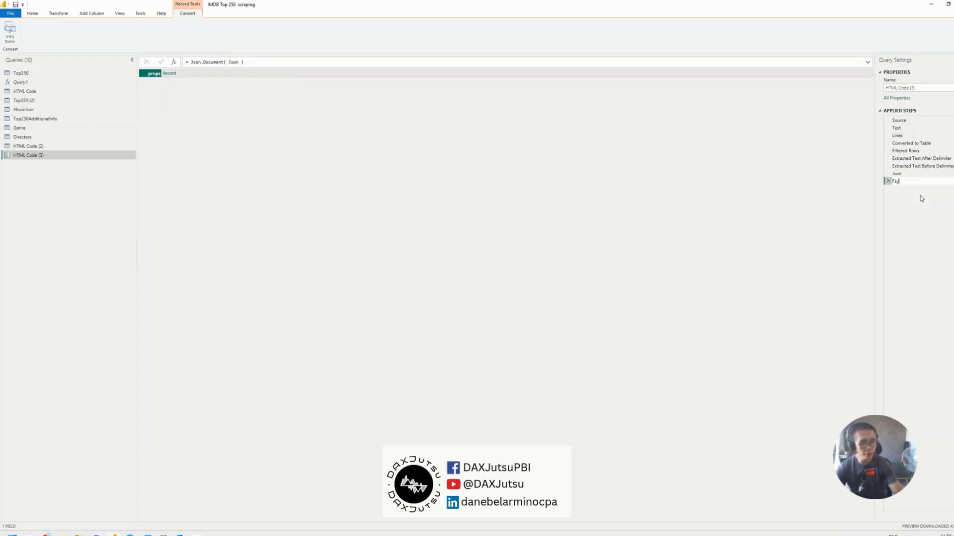
pyautogui.write('ata')
pyautogui.press('Return')
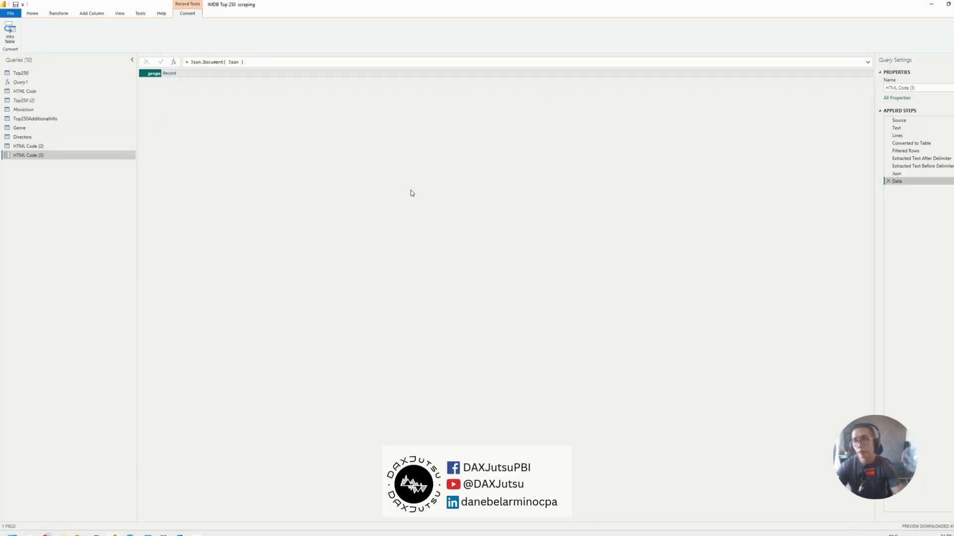
# Drill down from the Data record through props, pageProps and contentData into the entityMetadata record
pyautogui.click(169, 75)
pyautogui.click(177, 73)
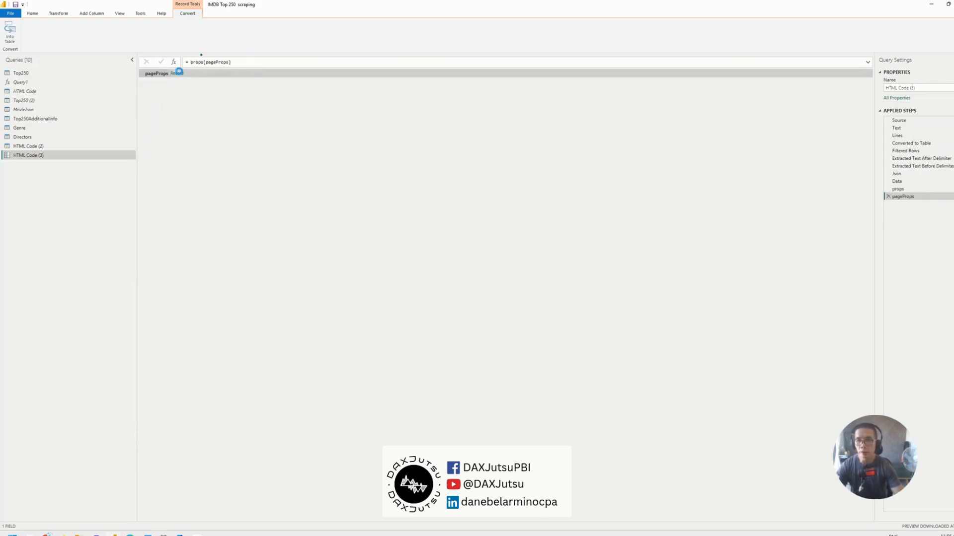
pyautogui.click(180, 73)
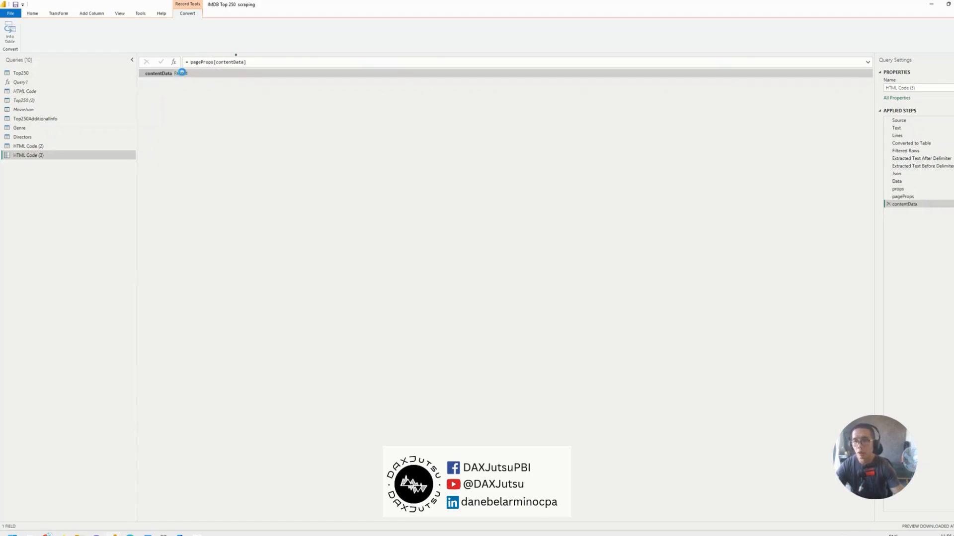
pyautogui.click(186, 74)
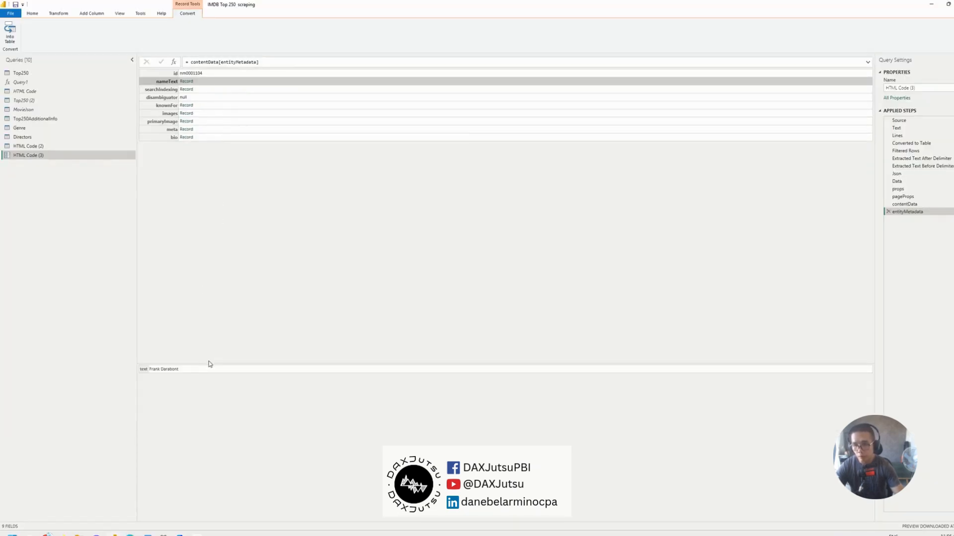
# Preview the nameText, searchIndexing and meta records inside entityMetadata, resizing the preview pane for reading
pyautogui.moveTo(209, 362); pyautogui.dragTo(204, 178)
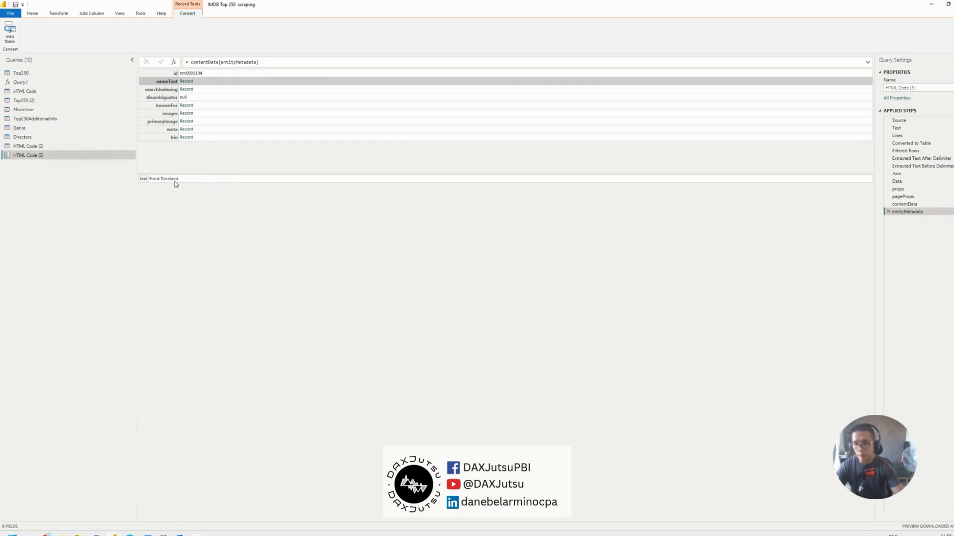
pyautogui.click(230, 90)
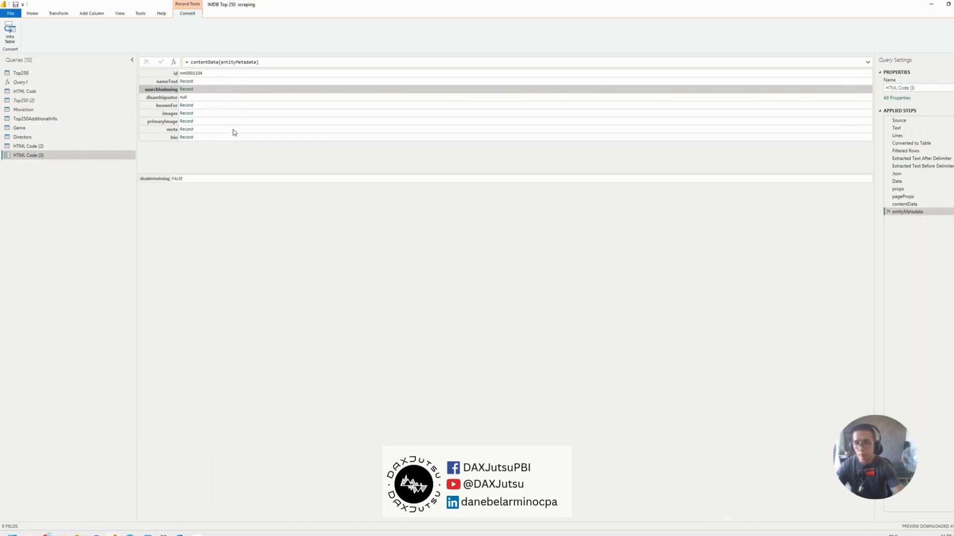
pyautogui.click(233, 130)
pyautogui.click(230, 83)
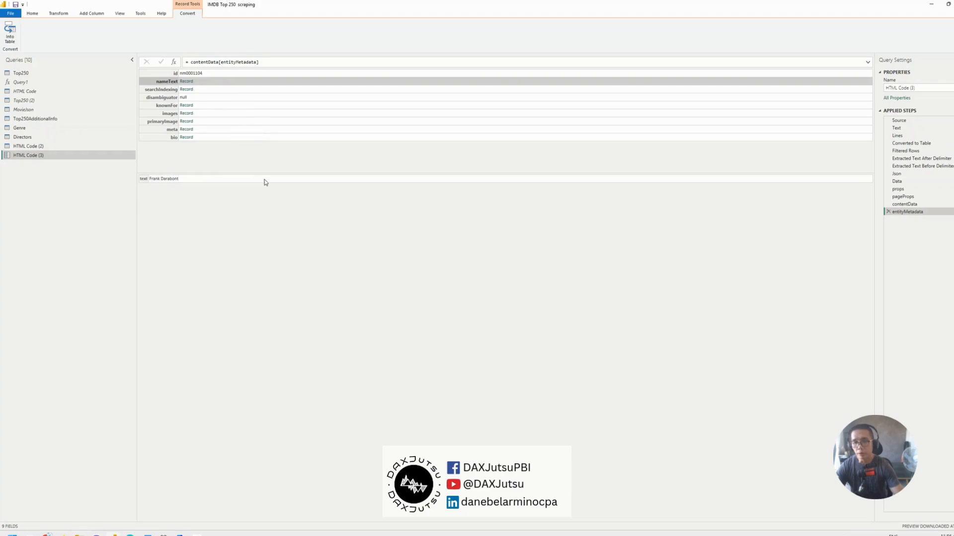
pyautogui.moveTo(265, 173); pyautogui.dragTo(249, 245)
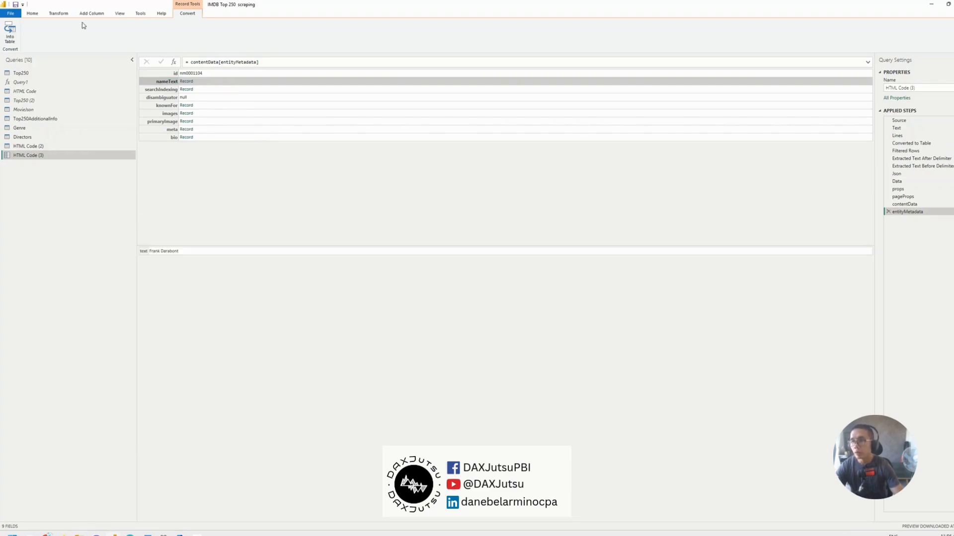
# Convert the entityMetadata record into a table and transpose it, using the first row as headers
pyautogui.click(11, 32)
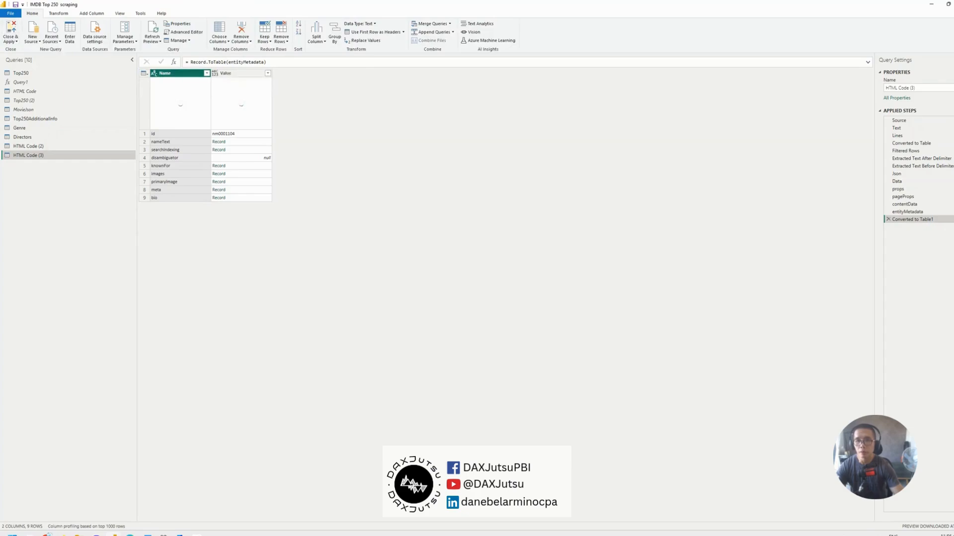
pyautogui.click(62, 15)
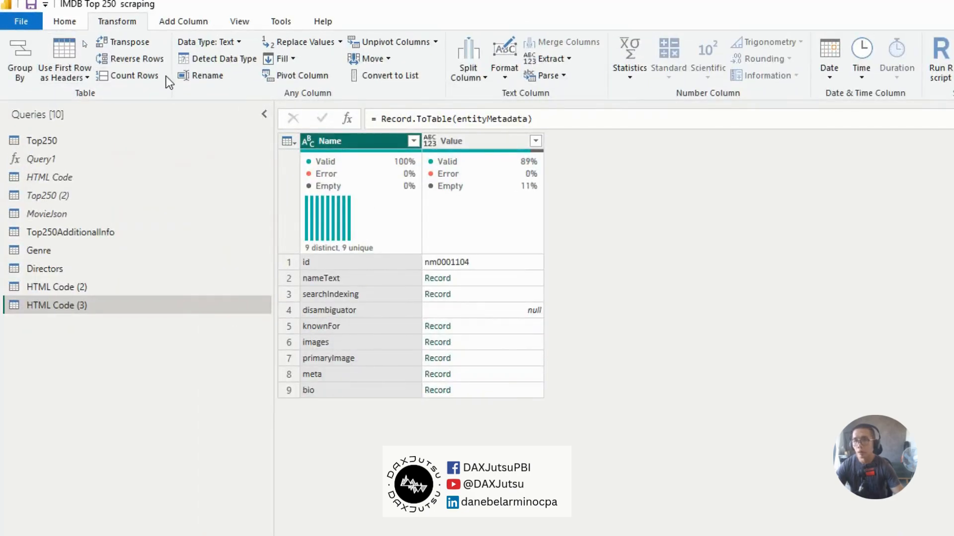
pyautogui.click(142, 44)
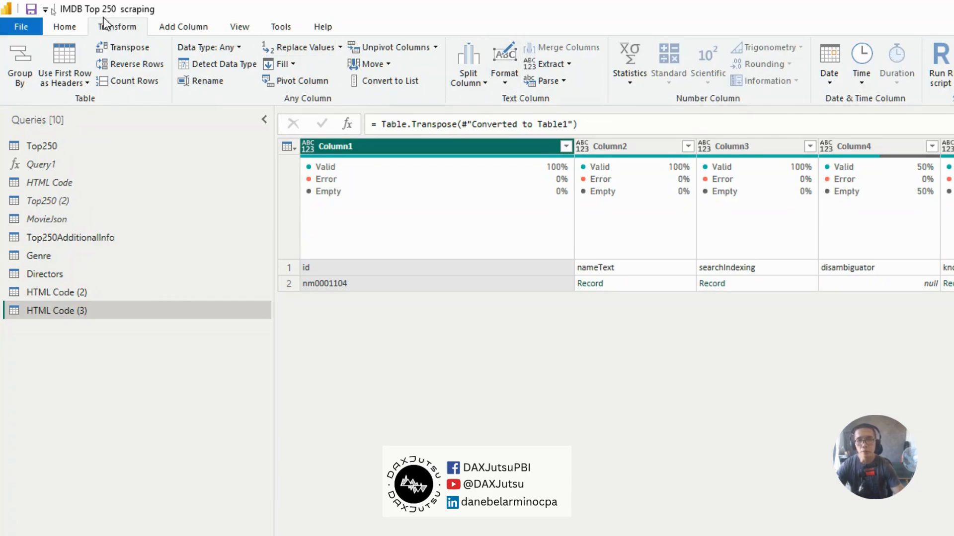
pyautogui.click(51, 48)
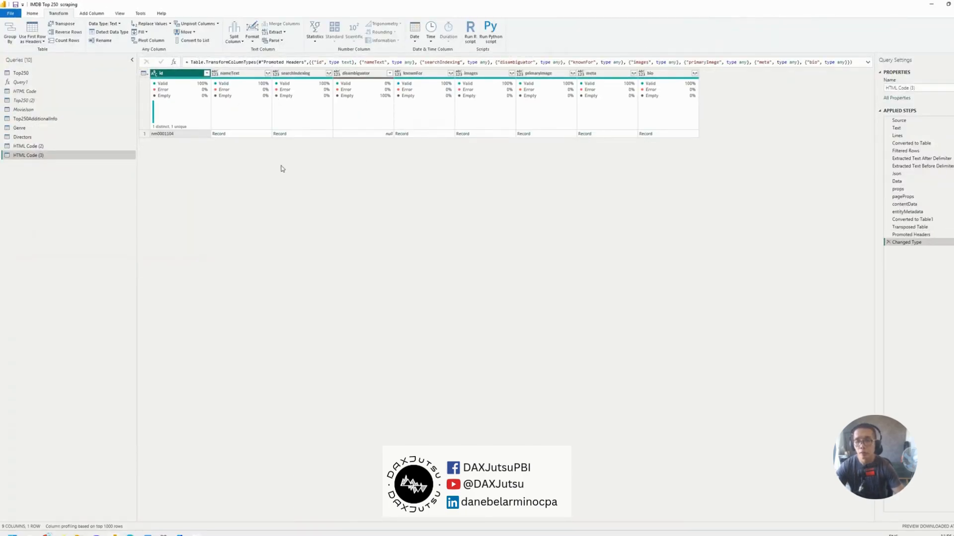
# Rename the id column as Person ID
pyautogui.doubleClick(193, 73)
pyautogui.write('M')
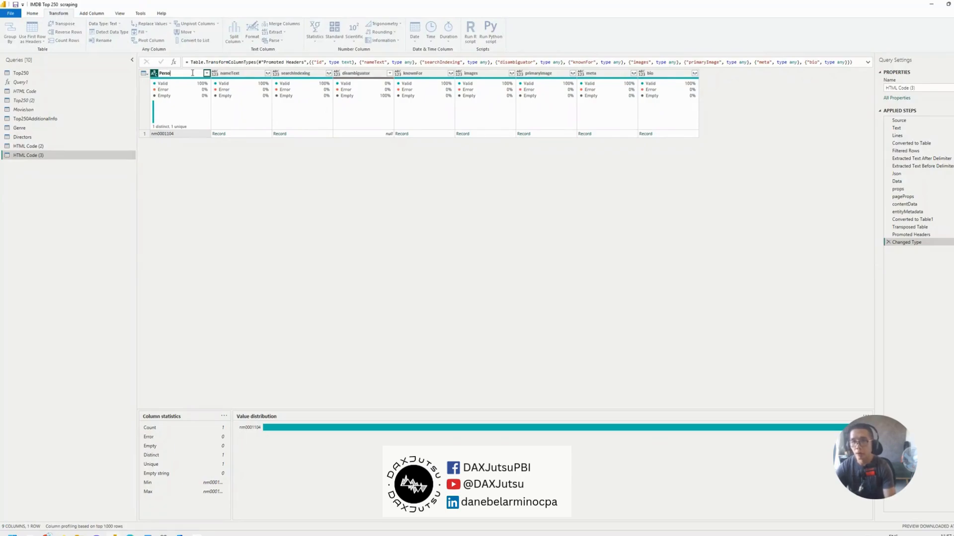
pyautogui.click(278, 193)
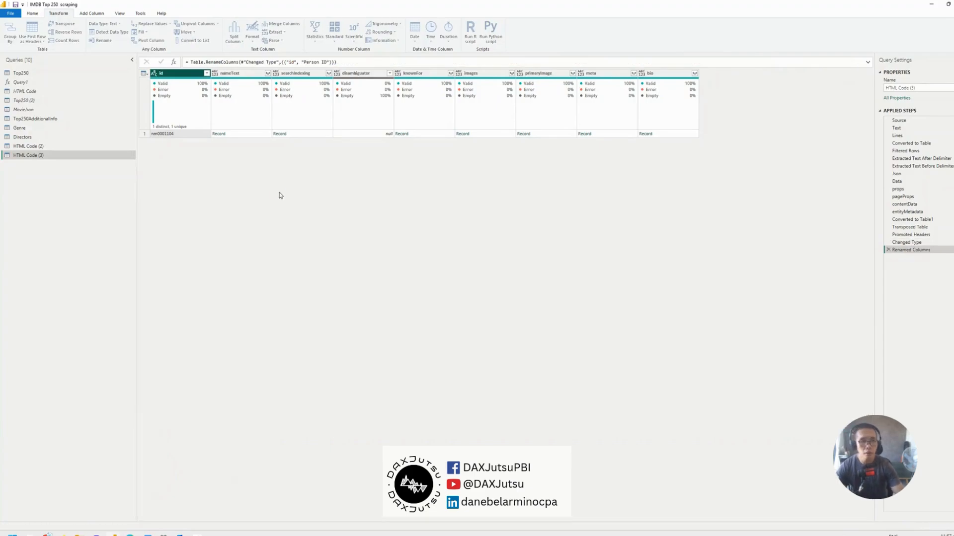
# Preview searchIndexing and images, and drill down from the images record through edges and its first item into node
pyautogui.click(300, 133)
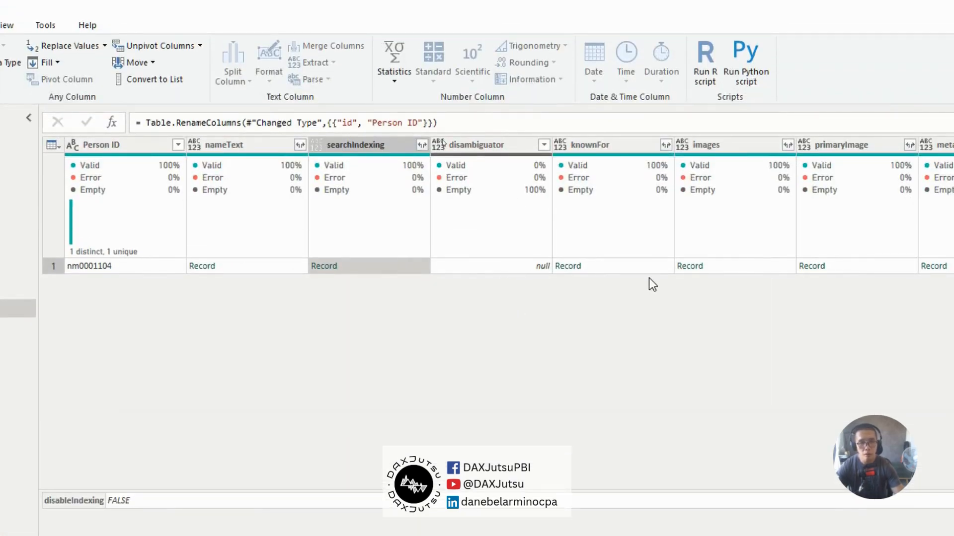
pyautogui.click(758, 270)
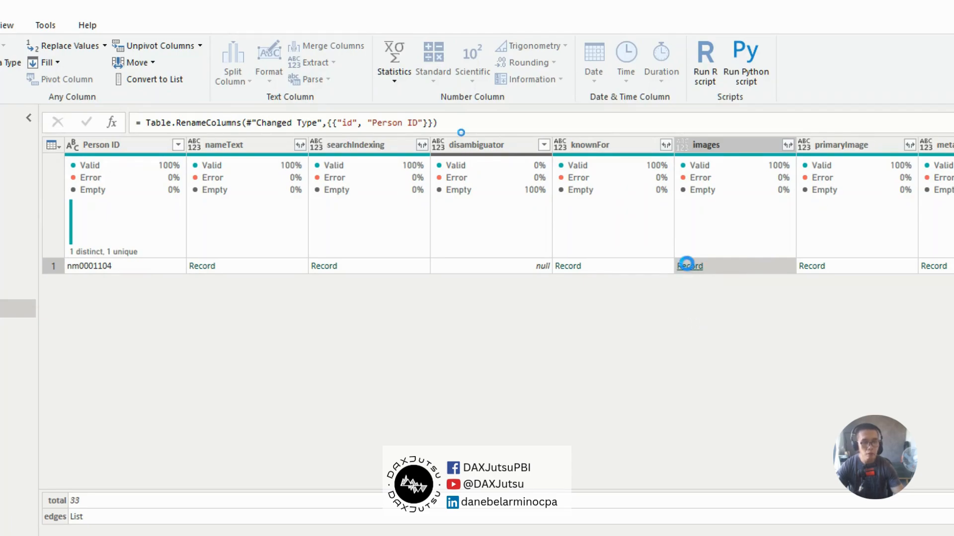
pyautogui.click(686, 267)
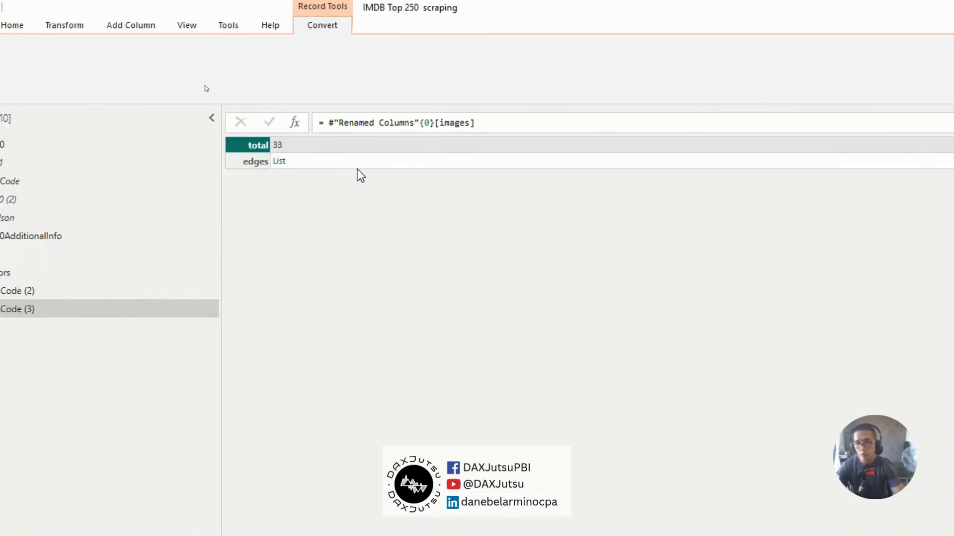
pyautogui.click(279, 162)
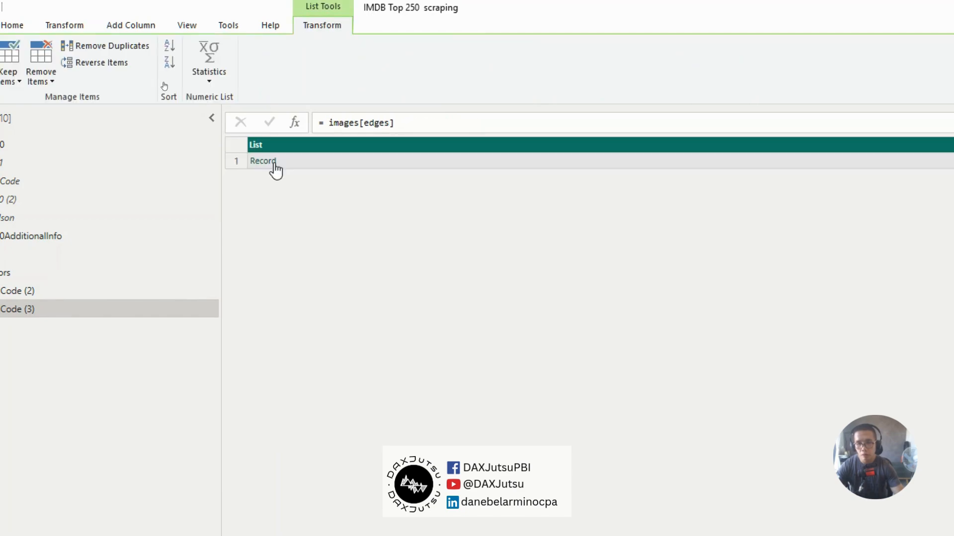
pyautogui.click(274, 162)
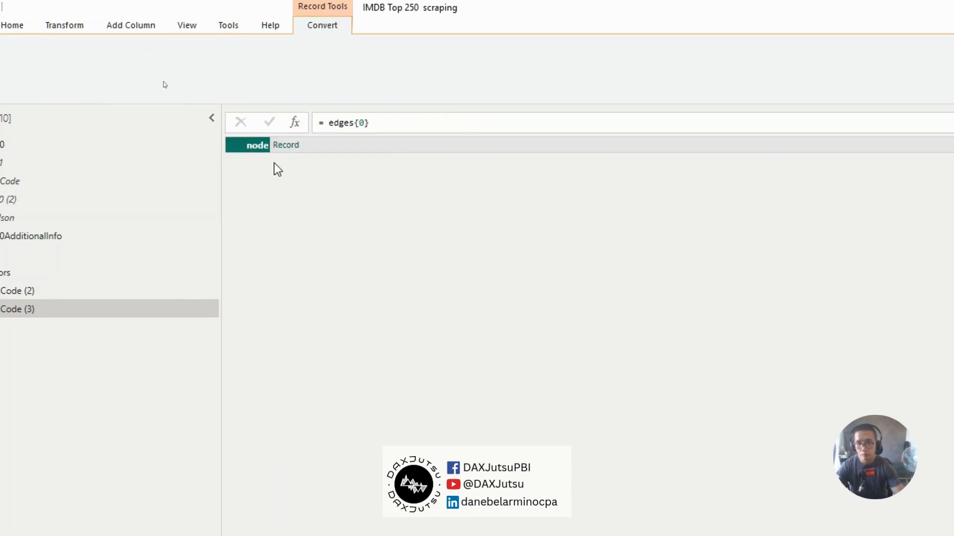
pyautogui.click(282, 144)
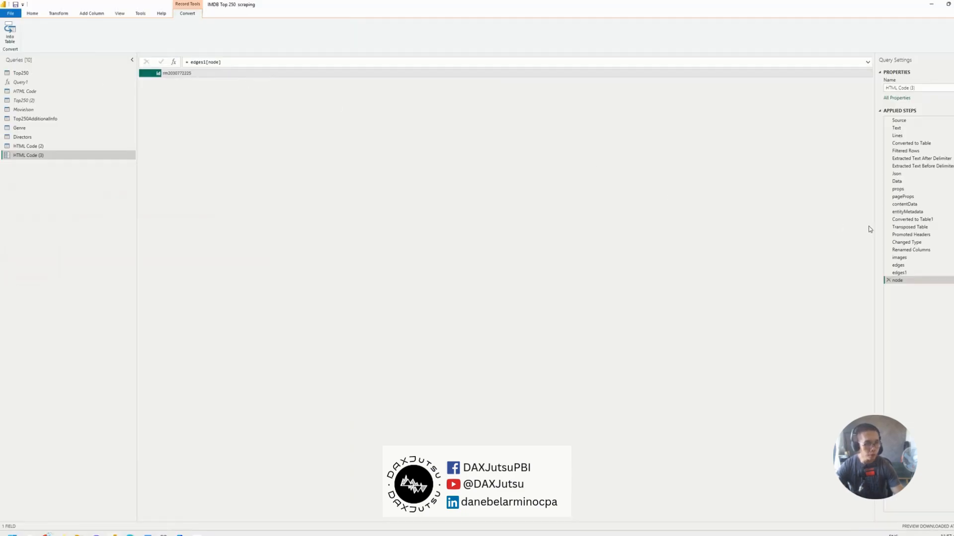
# Delete the images drill-down step and all steps after it
pyautogui.click(904, 258)
pyautogui.rightClick(905, 258)
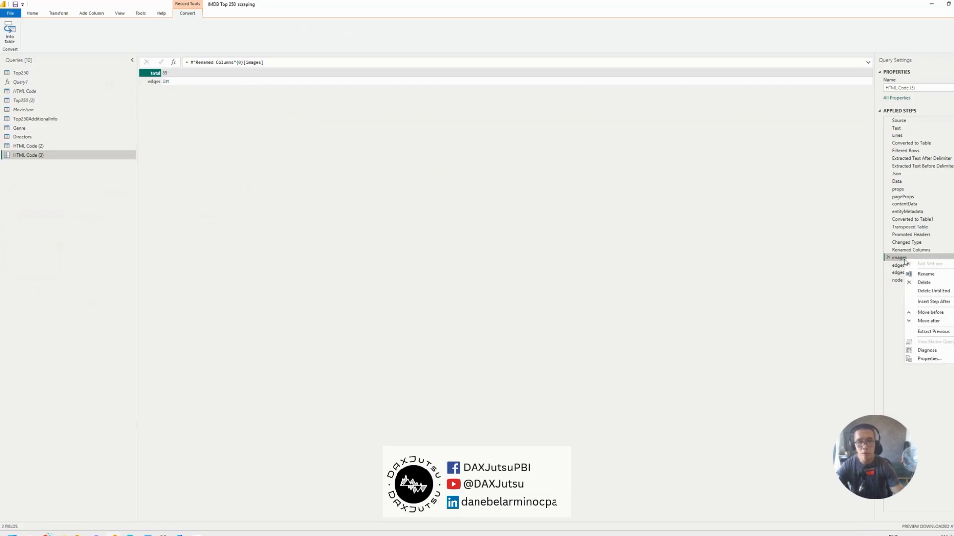
pyautogui.click(927, 292)
pyautogui.press('Return')
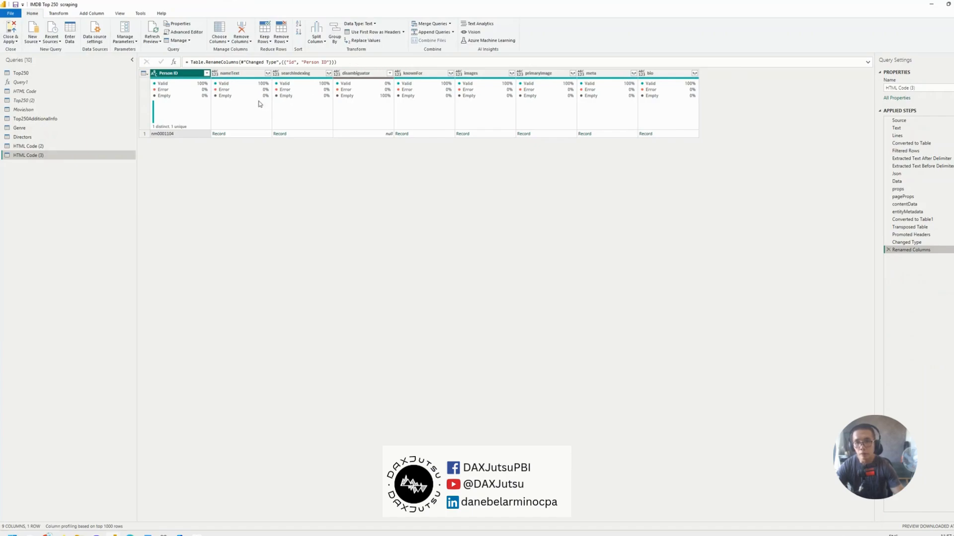
# Preview the nameText and primaryImage records, and drill down into primaryImage to show its full url value
pyautogui.click(247, 134)
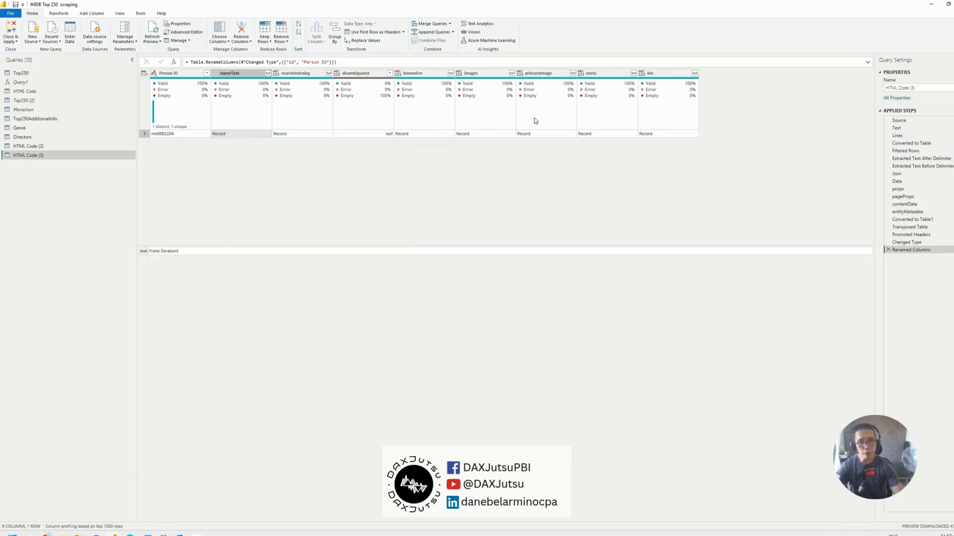
pyautogui.click(543, 133)
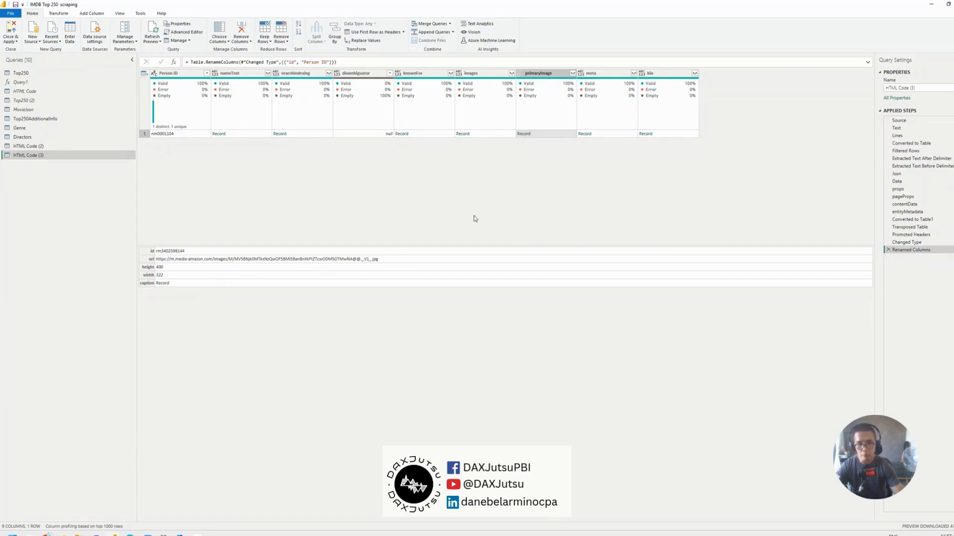
pyautogui.click(523, 134)
pyautogui.click(344, 84)
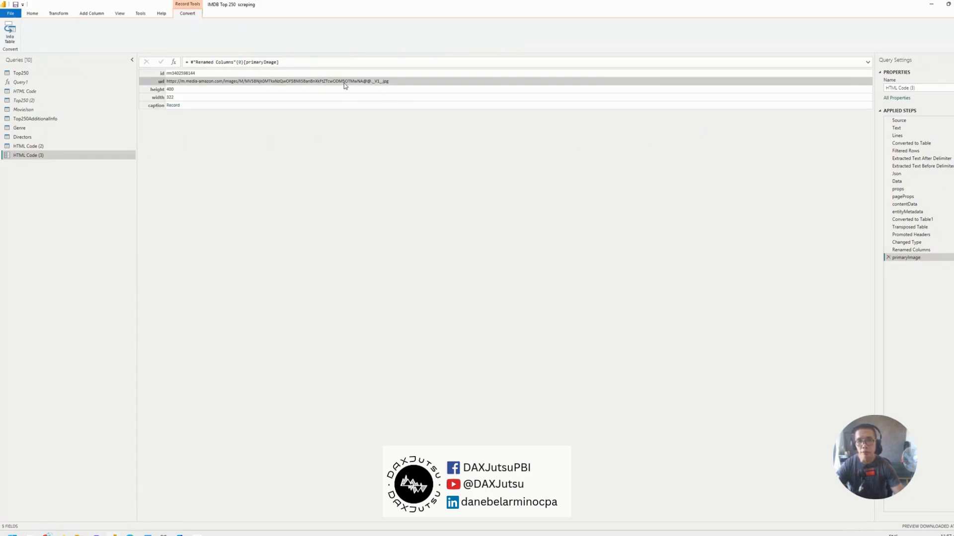
# Copy the primaryImage url, open it in the Chrome browser and compare the picture with the IMDb biography page
pyautogui.moveTo(435, 257); pyautogui.dragTo(116, 246)
pyautogui.hotkey('ctrl', 'c')
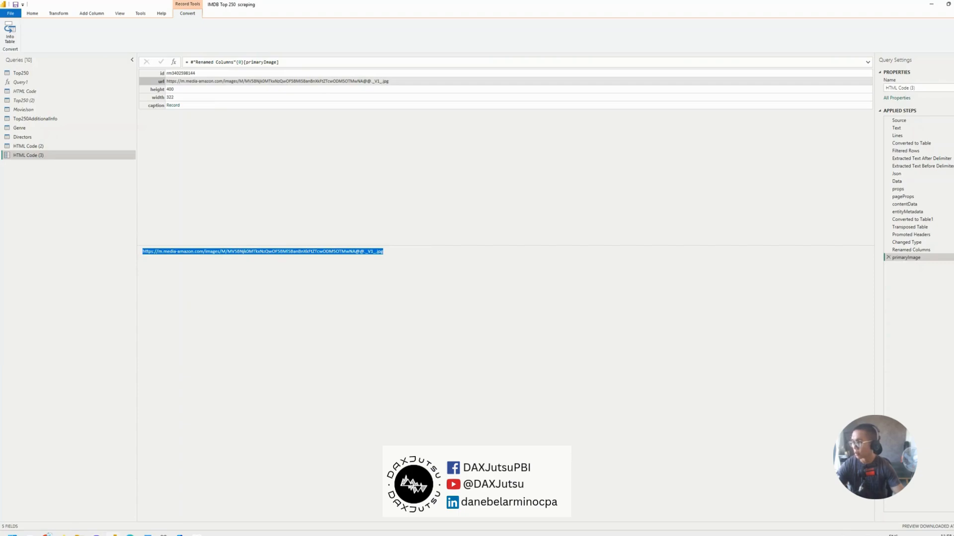
pyautogui.hotkey('alt', 'Tab')
pyautogui.click(272, 22)
pyautogui.hotkey('ctrl', 'v')
pyautogui.press('Return')
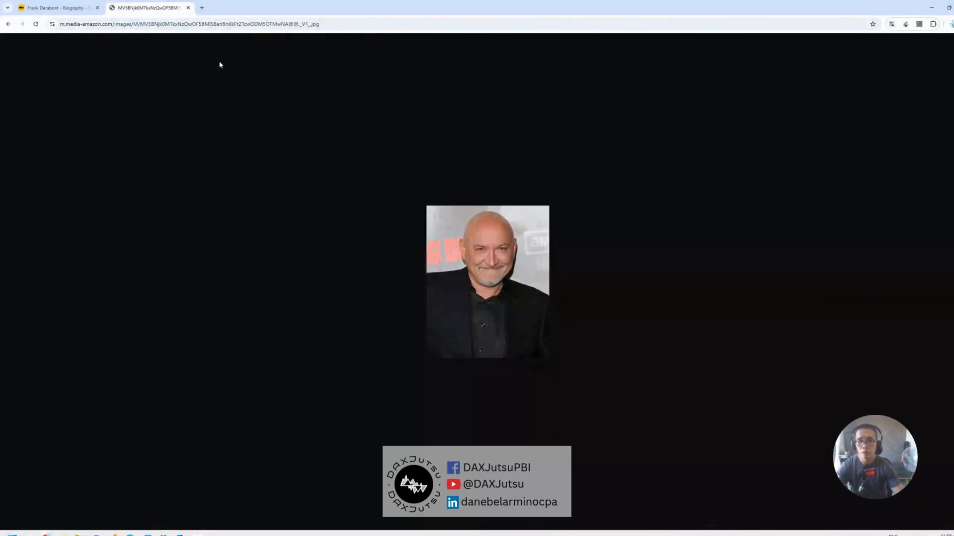
pyautogui.click(57, 7)
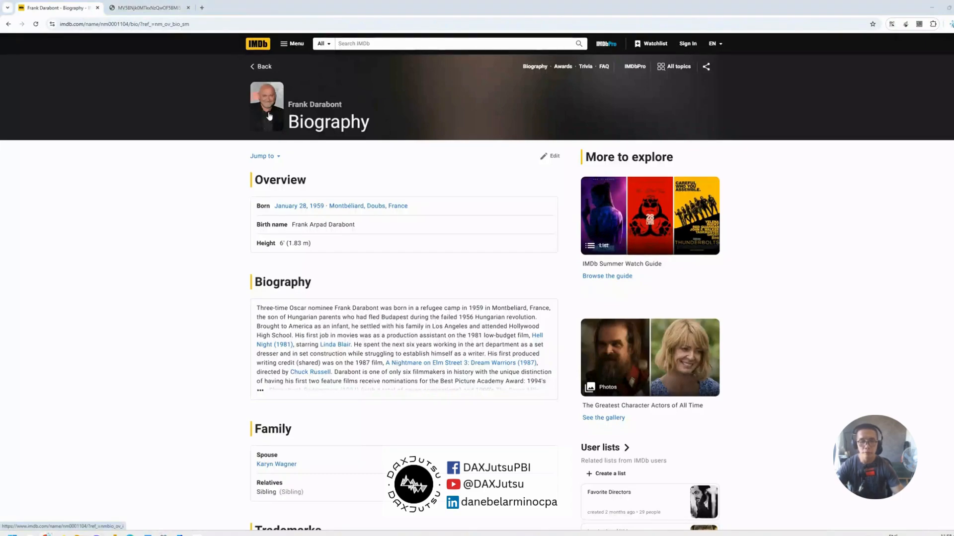
pyautogui.hotkey('alt', 'Tab')
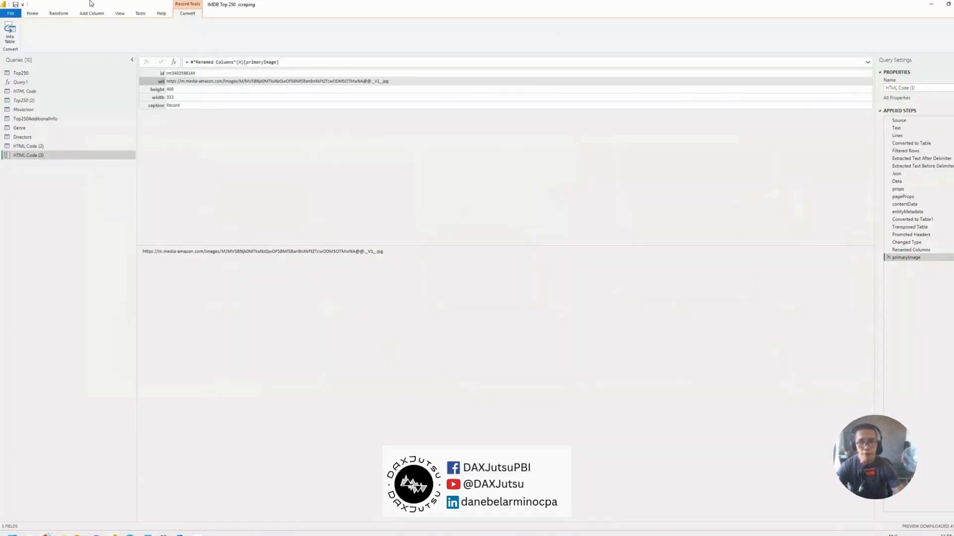
# Go back to the Renamed Columns step and preview the meta and bio records
pyautogui.click(923, 249)
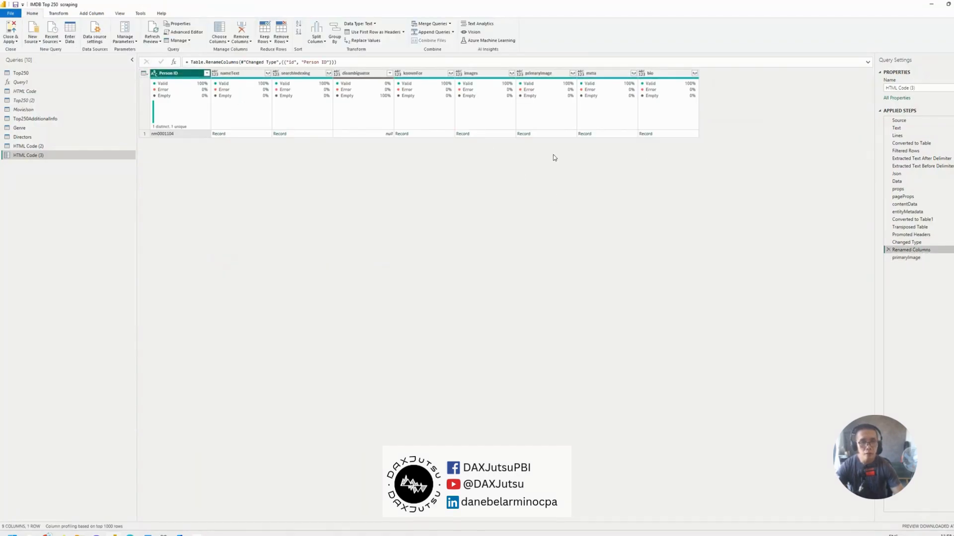
pyautogui.click(609, 134)
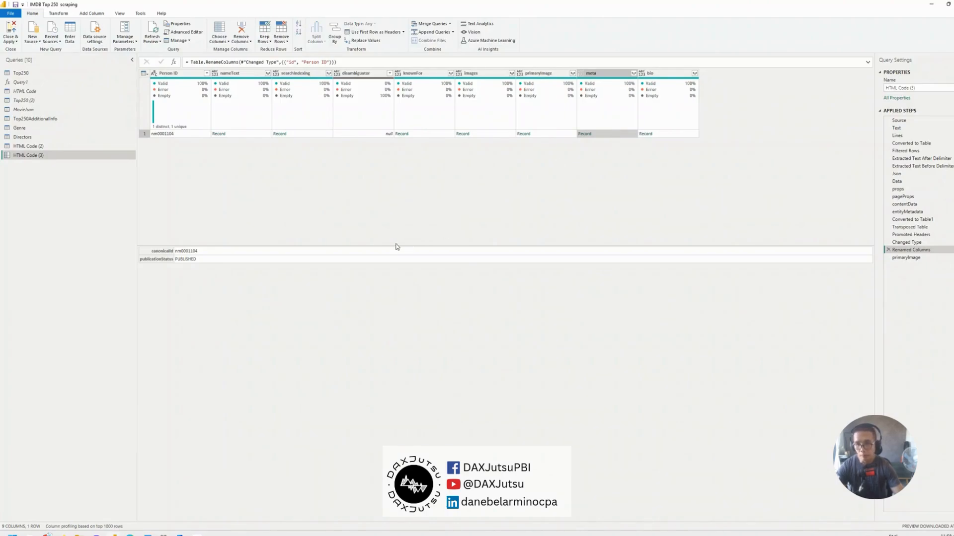
pyautogui.click(681, 135)
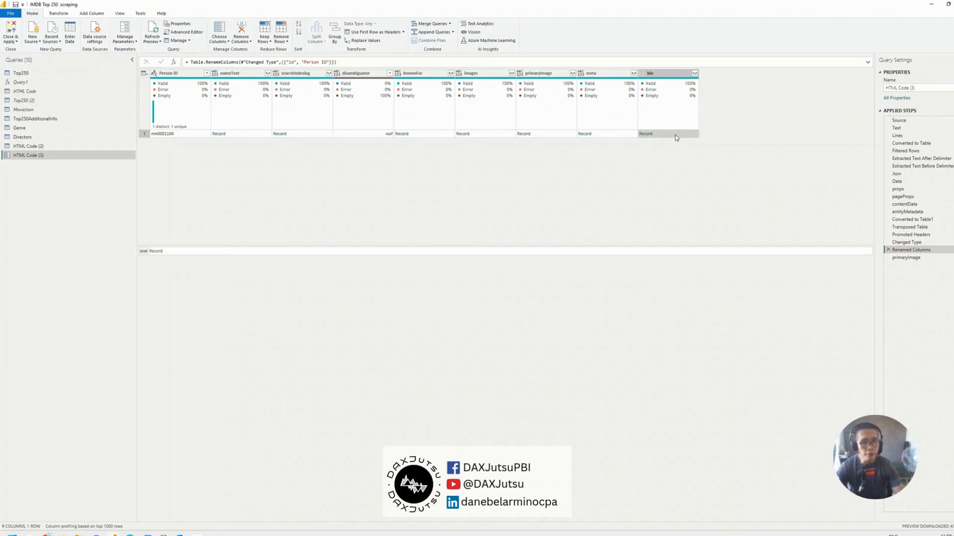
# Drill down into the bio record to read its plainText biography, and delete the added bio step
pyautogui.click(649, 135)
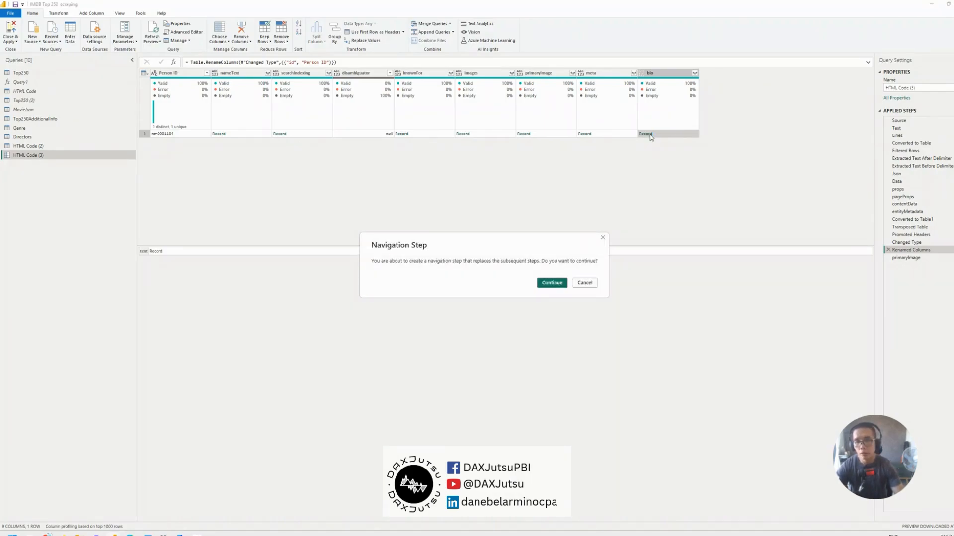
pyautogui.click(552, 283)
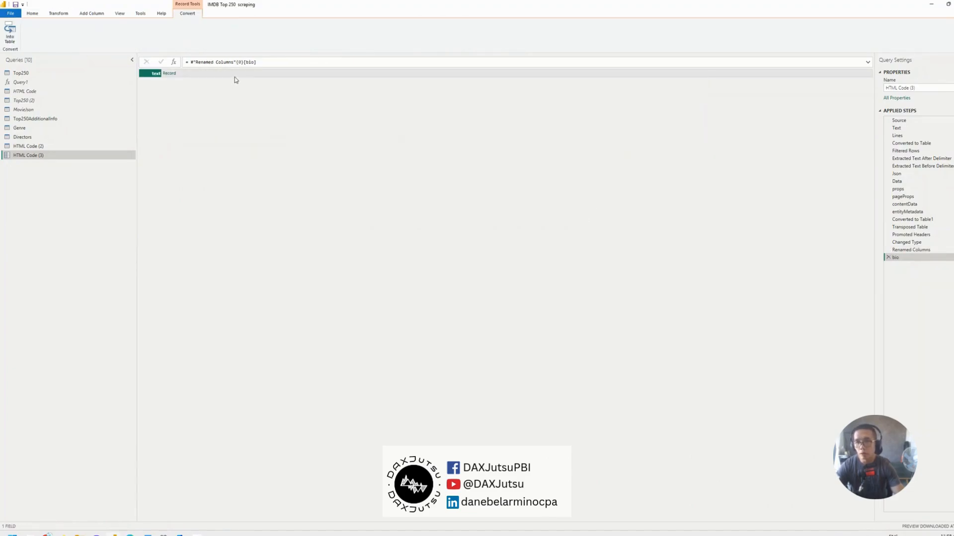
pyautogui.click(235, 76)
pyautogui.moveTo(297, 245); pyautogui.dragTo(298, 154)
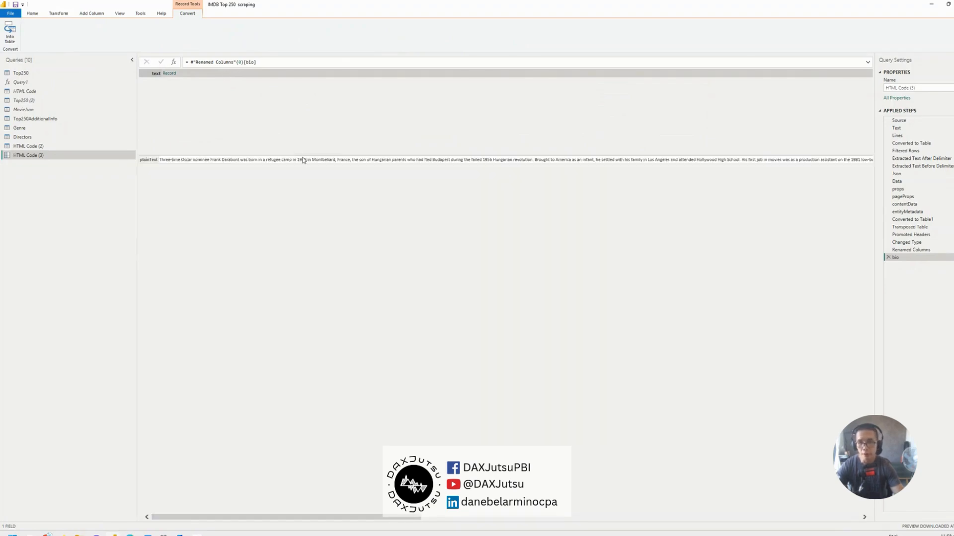
pyautogui.click(887, 257)
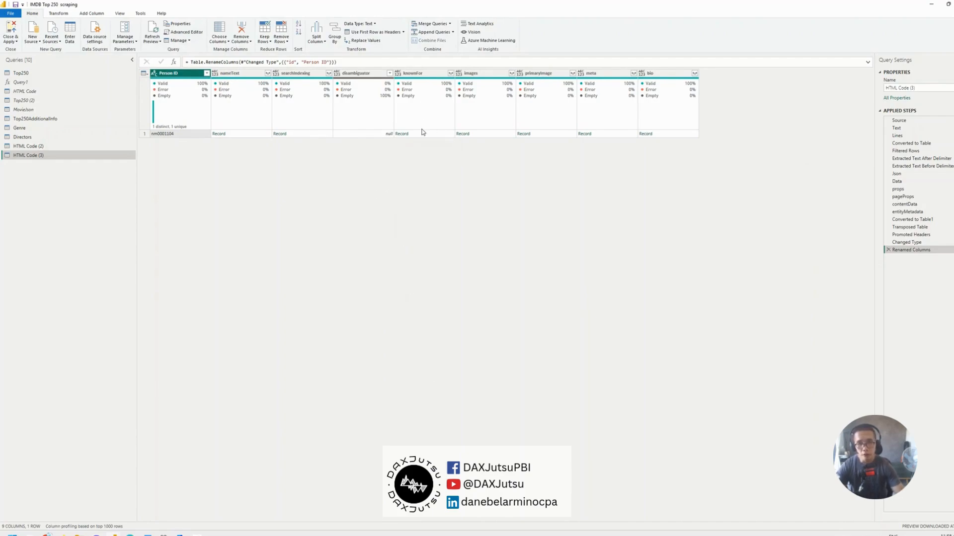
# Drill down from the knownFor record through edges, the first node and title to its titleText record
pyautogui.click(422, 134)
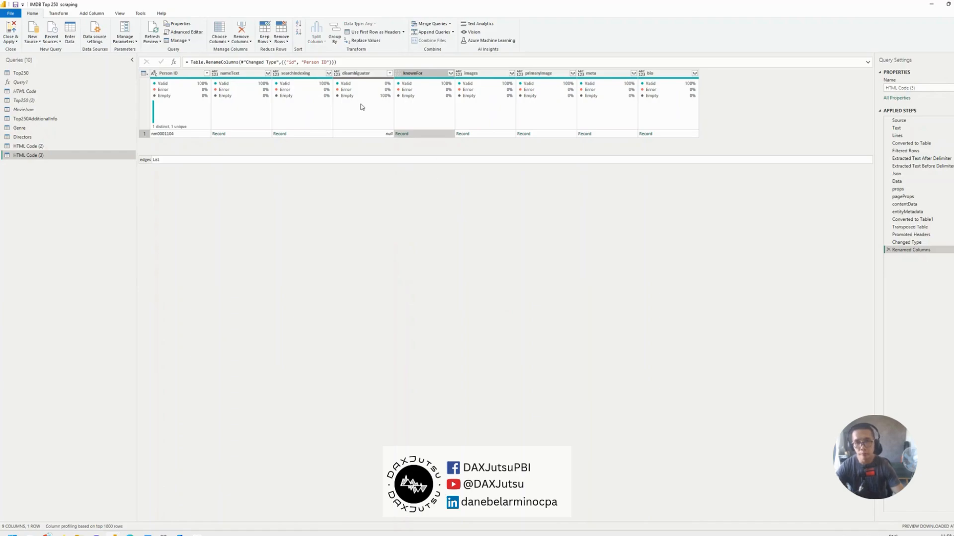
pyautogui.click(400, 131)
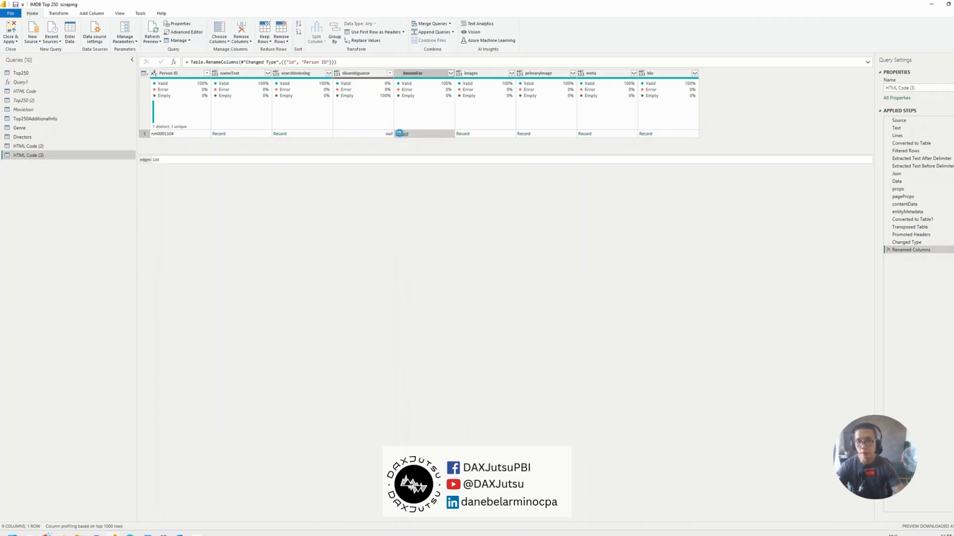
pyautogui.click(401, 133)
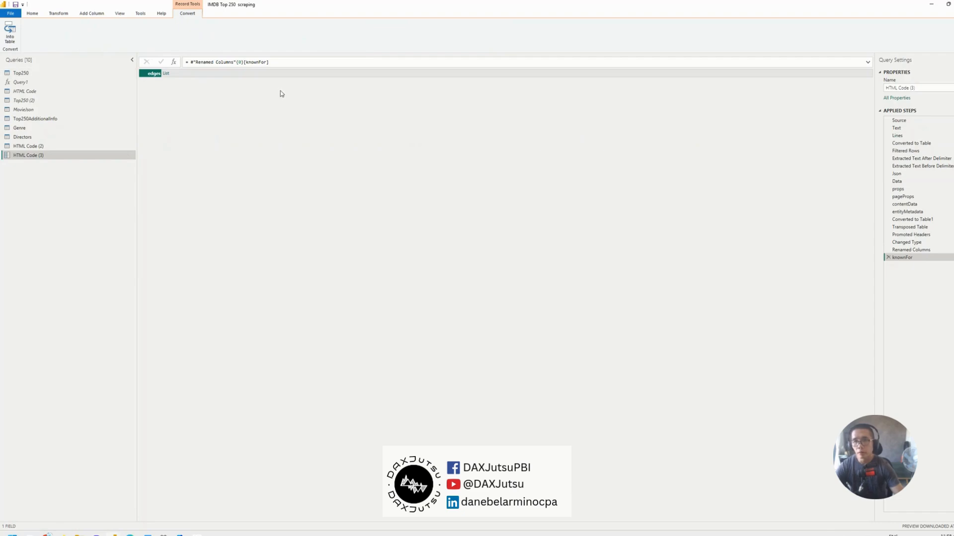
pyautogui.click(166, 73)
pyautogui.click(174, 80)
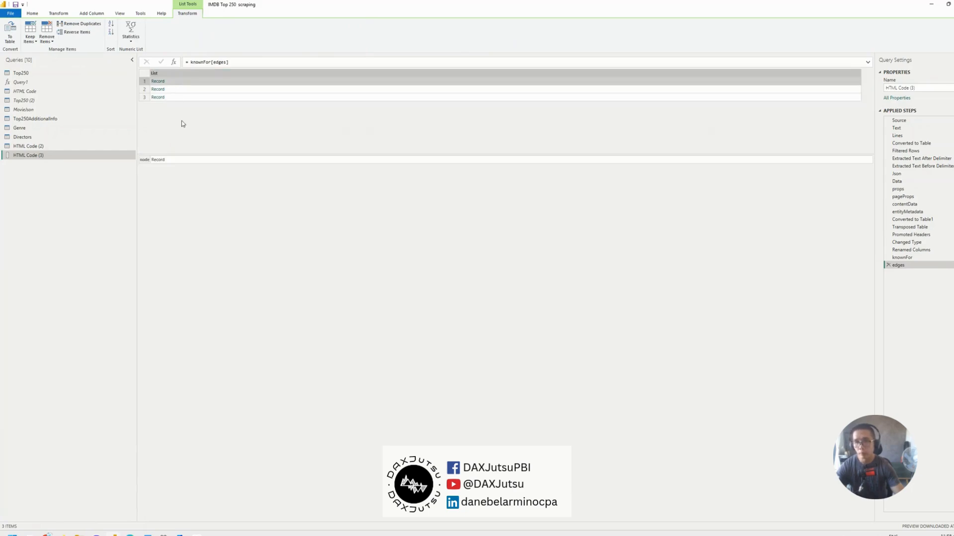
pyautogui.click(162, 82)
pyautogui.click(171, 74)
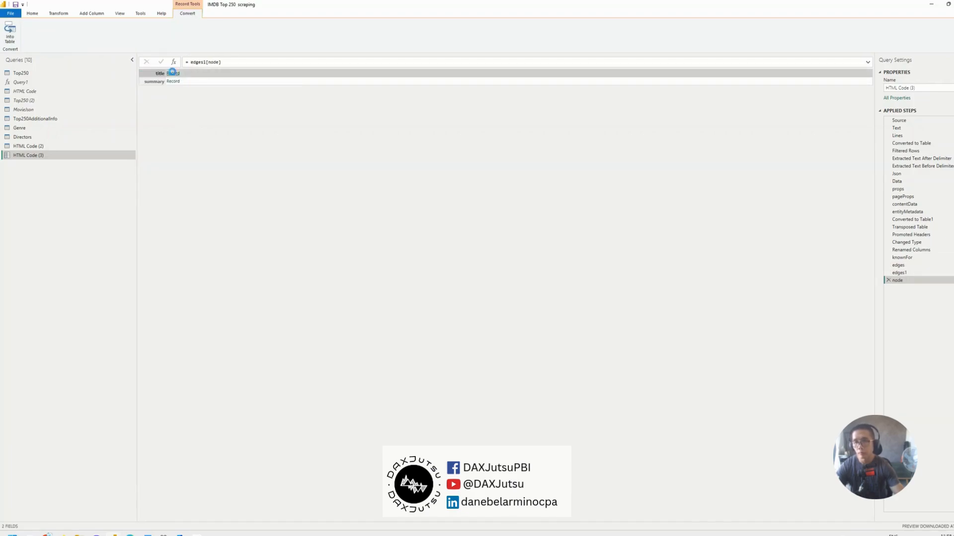
pyautogui.click(173, 74)
pyautogui.click(176, 74)
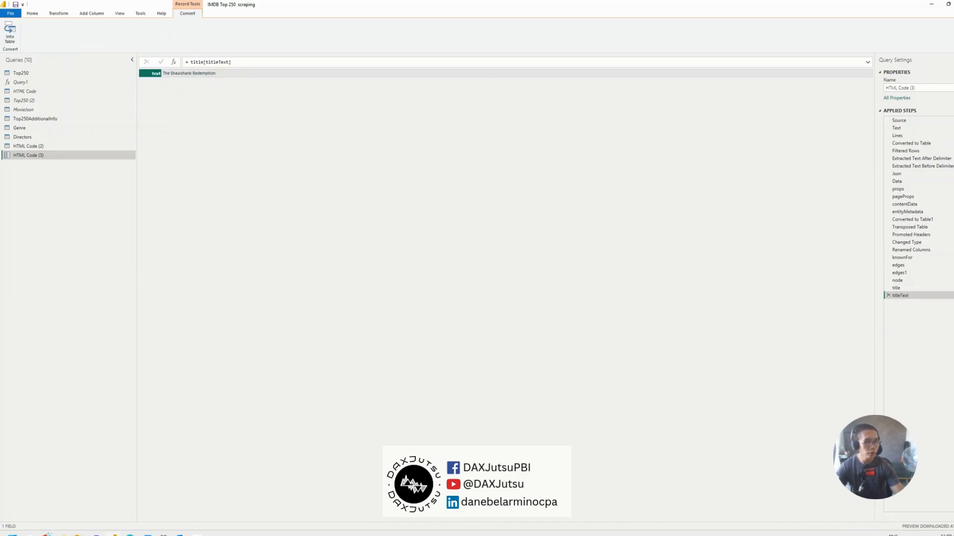
# Delete the knownFor step and all applied steps following it
pyautogui.rightClick(900, 258)
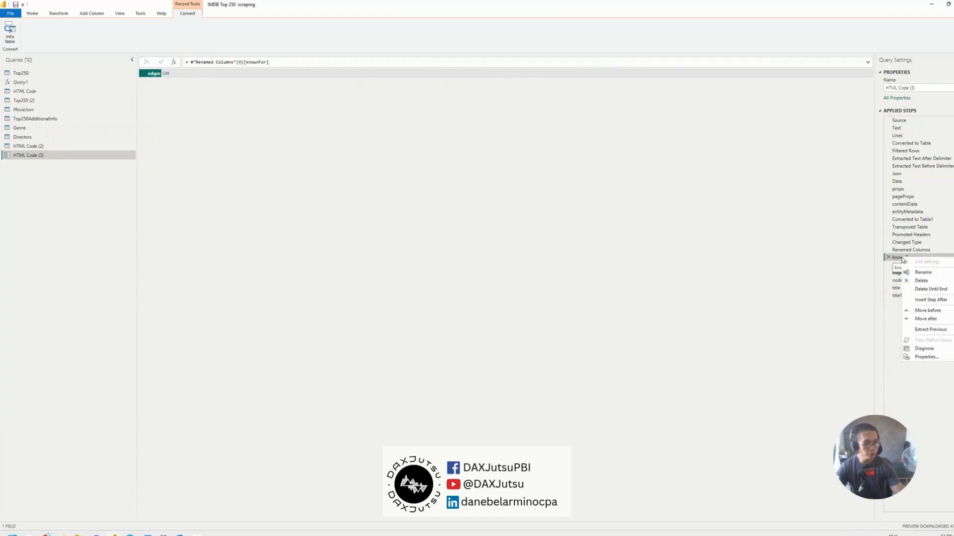
pyautogui.click(927, 289)
pyautogui.press('Return')
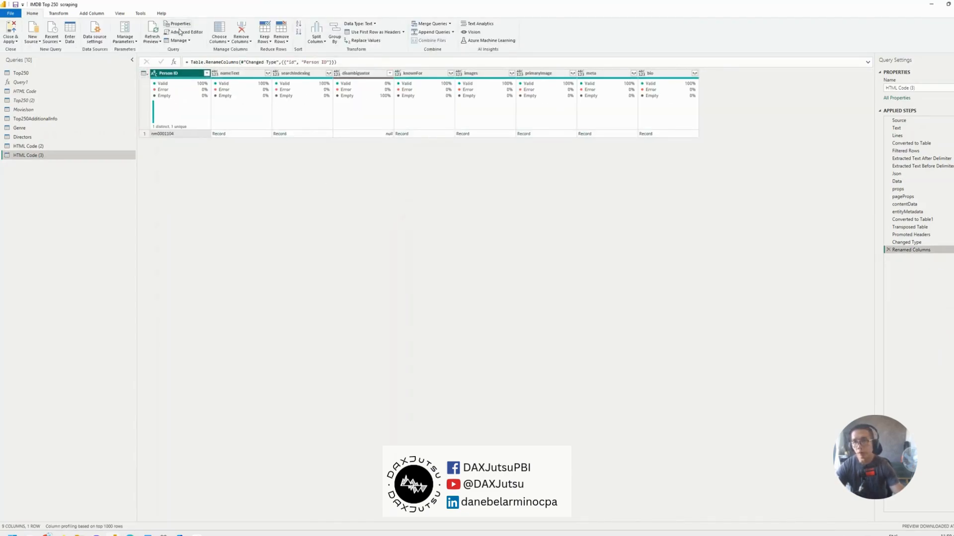
# Keep only the Person ID, nameText, primaryImage and bio columns
pyautogui.click(221, 28)
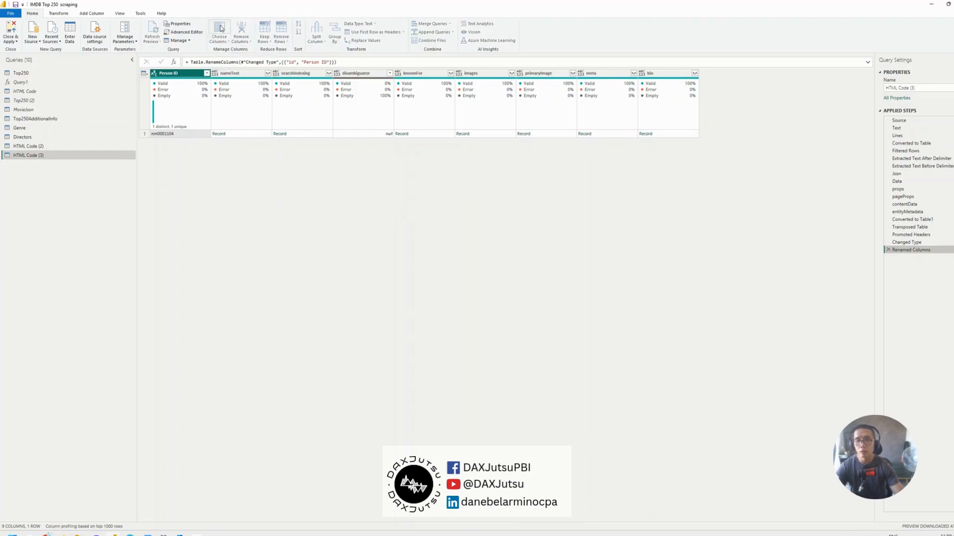
pyautogui.click(452, 200)
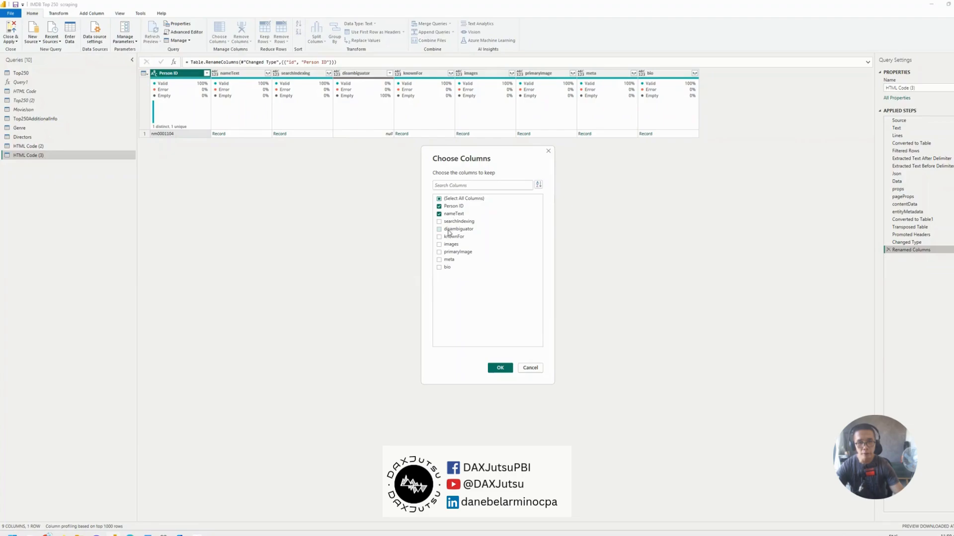
pyautogui.click(440, 268)
pyautogui.click(500, 367)
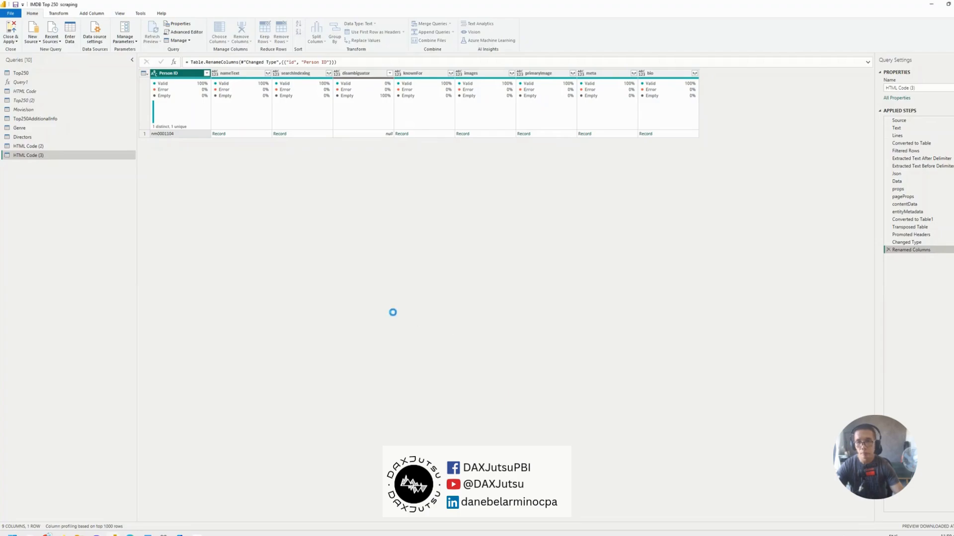
# Expand the nameText column to text, the primaryImage column to url only, and the bio column to text
pyautogui.click(267, 73)
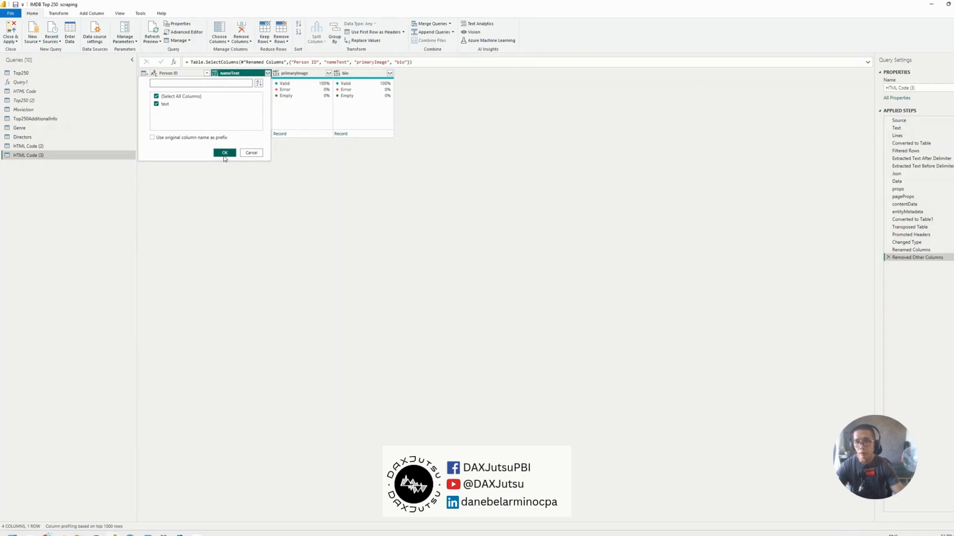
pyautogui.click(225, 153)
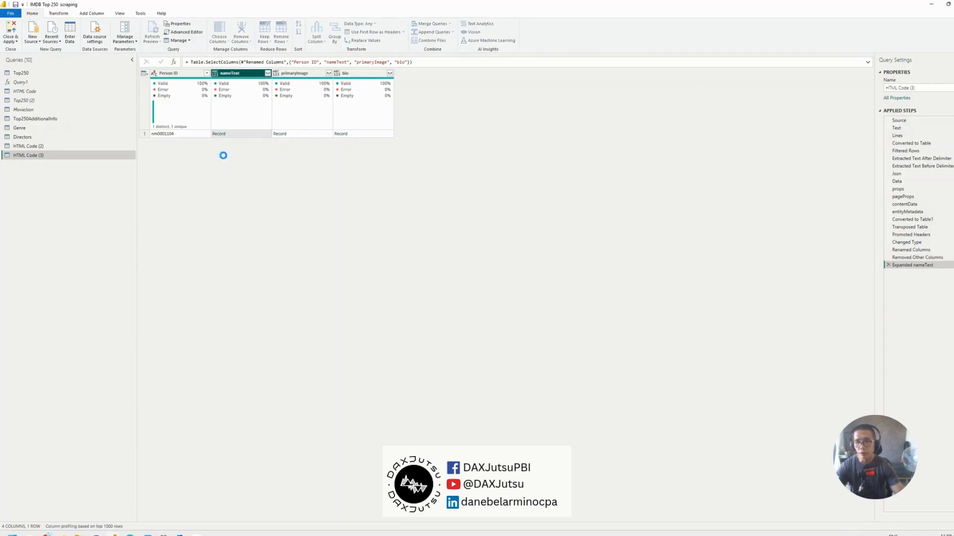
pyautogui.click(328, 73)
pyautogui.click(218, 98)
pyautogui.click(217, 112)
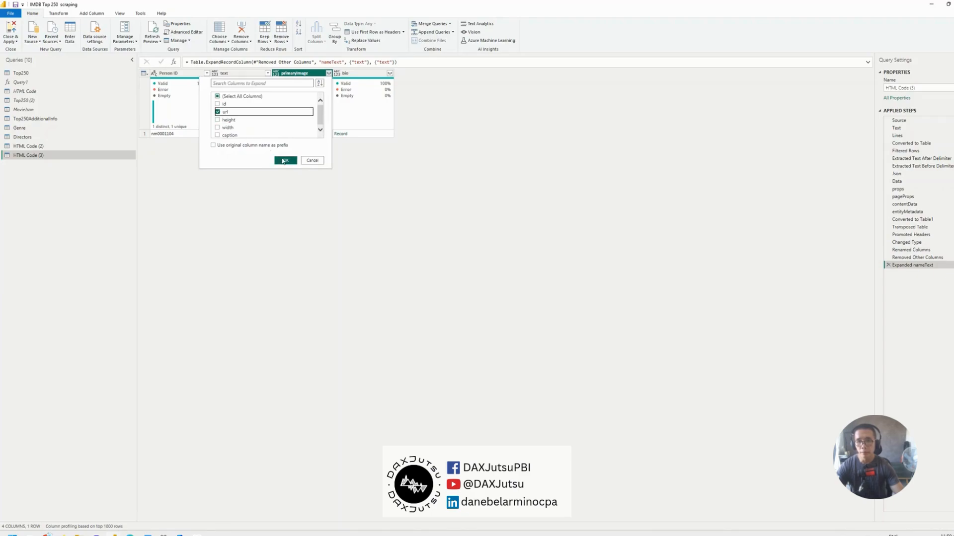
pyautogui.click(286, 161)
pyautogui.click(465, 73)
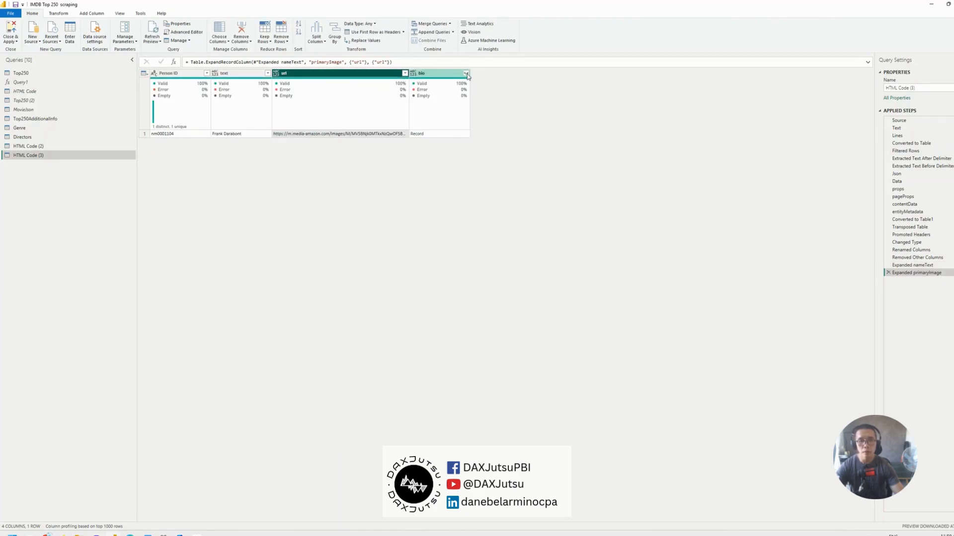
pyautogui.click(422, 160)
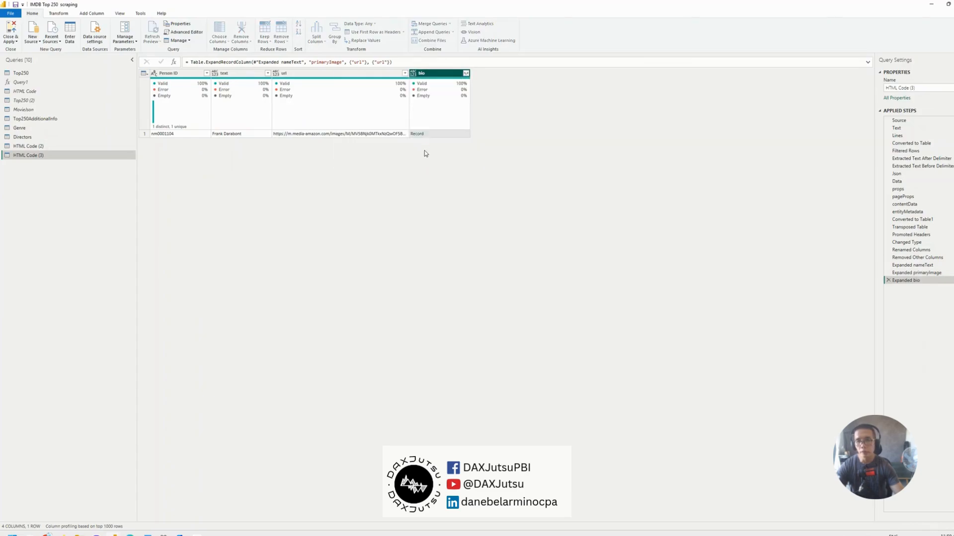
# Rename the text column to Name and the url column to Director Image URL
pyautogui.doubleClick(224, 73)
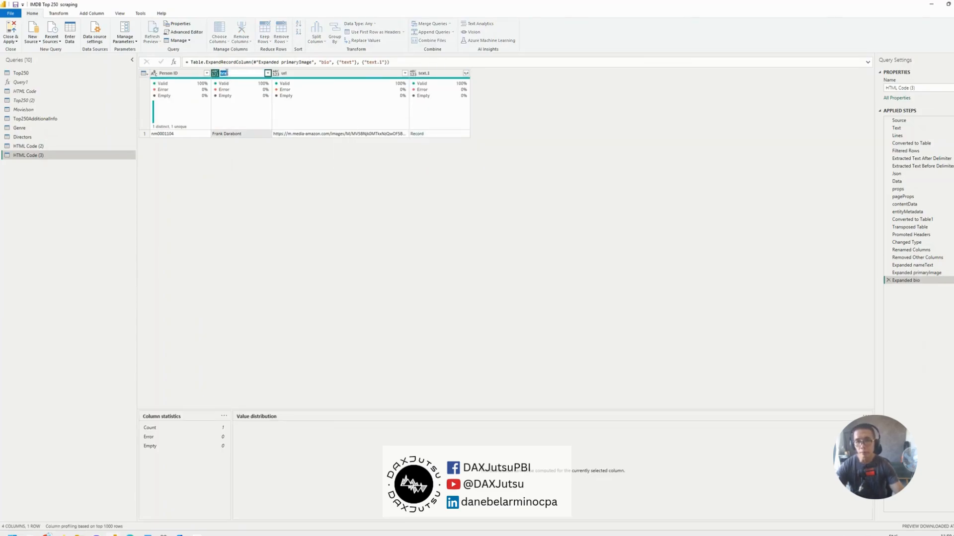
pyautogui.write('Director')
pyautogui.press('Return')
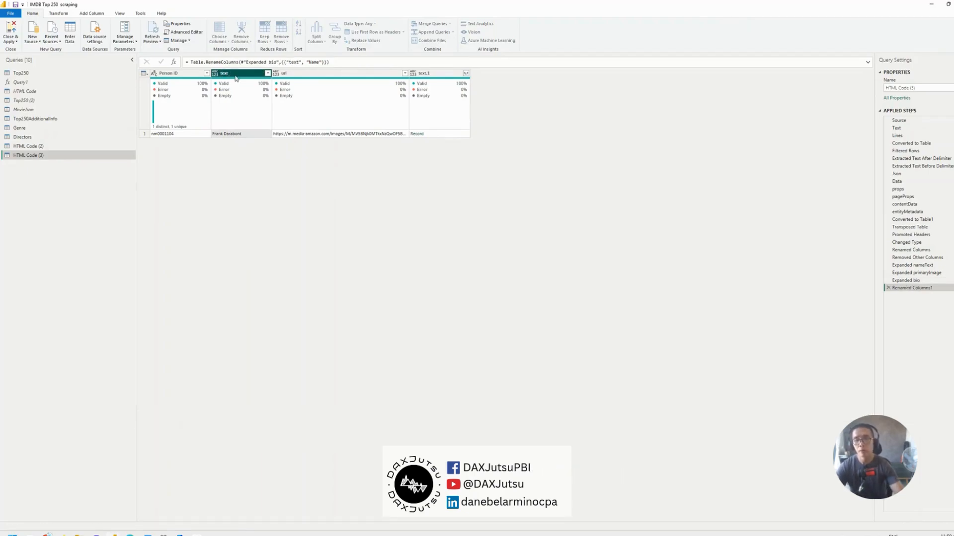
pyautogui.doubleClick(301, 73)
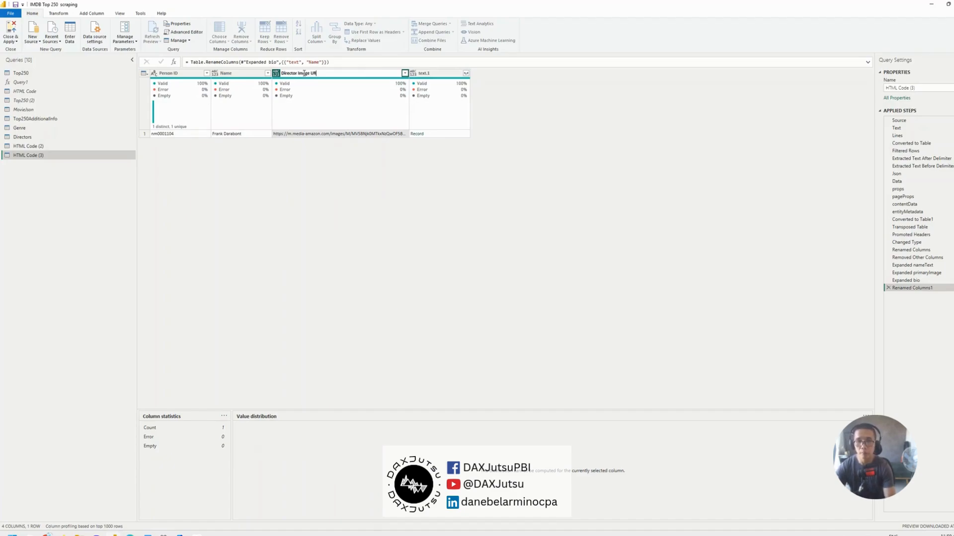
pyautogui.write('Director Image URL')
pyautogui.press('Return')
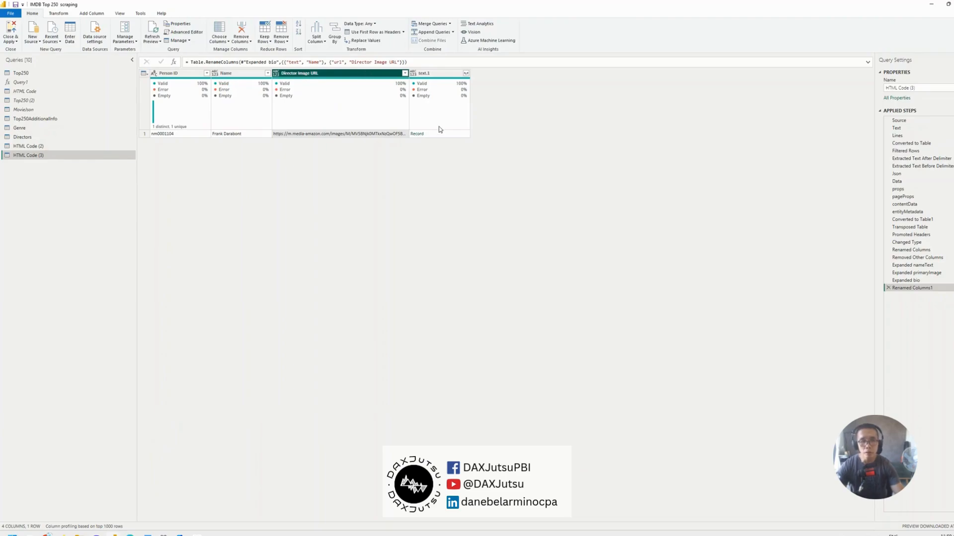
# Expand the text.1 record column to its plainText field and rename the resulting column to Biography
pyautogui.click(446, 133)
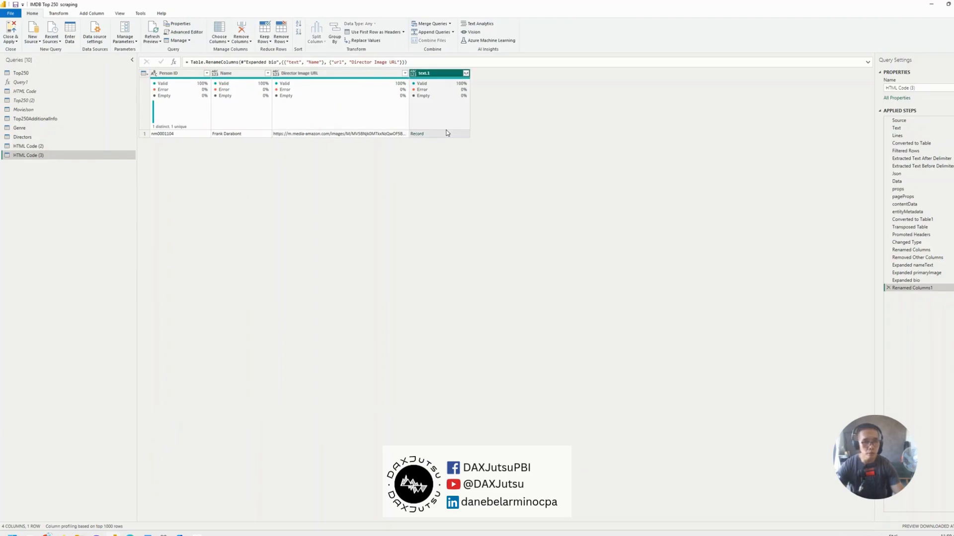
pyautogui.click(465, 73)
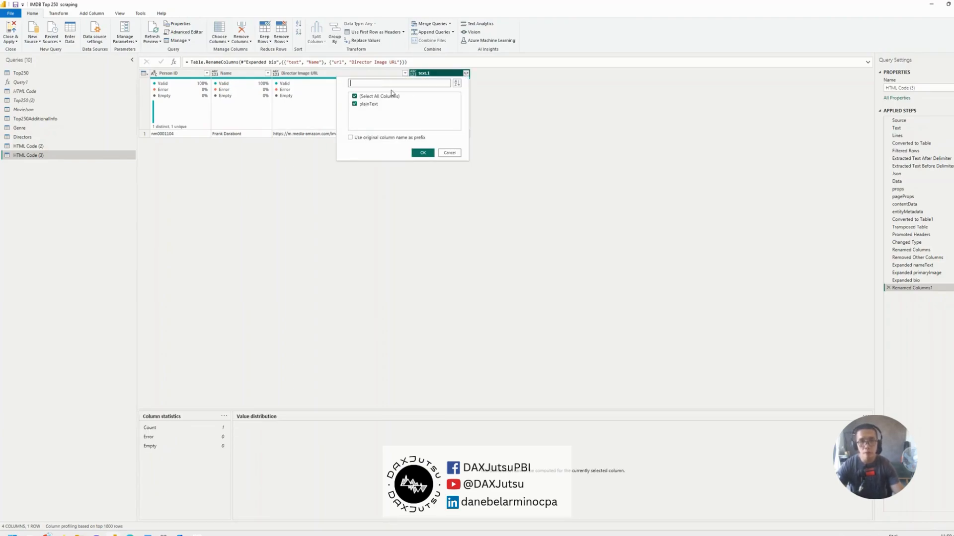
pyautogui.click(422, 153)
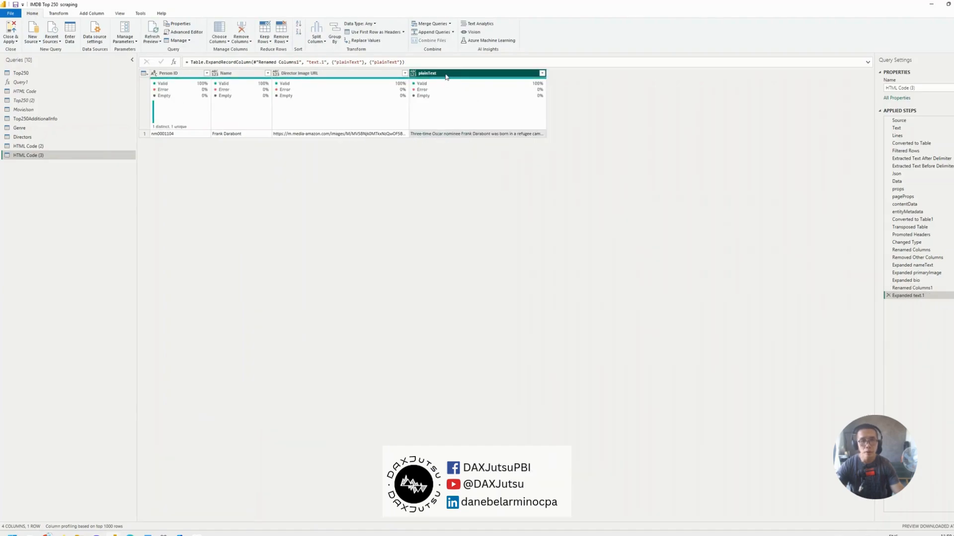
pyautogui.doubleClick(446, 75)
pyautogui.write('Biogr')
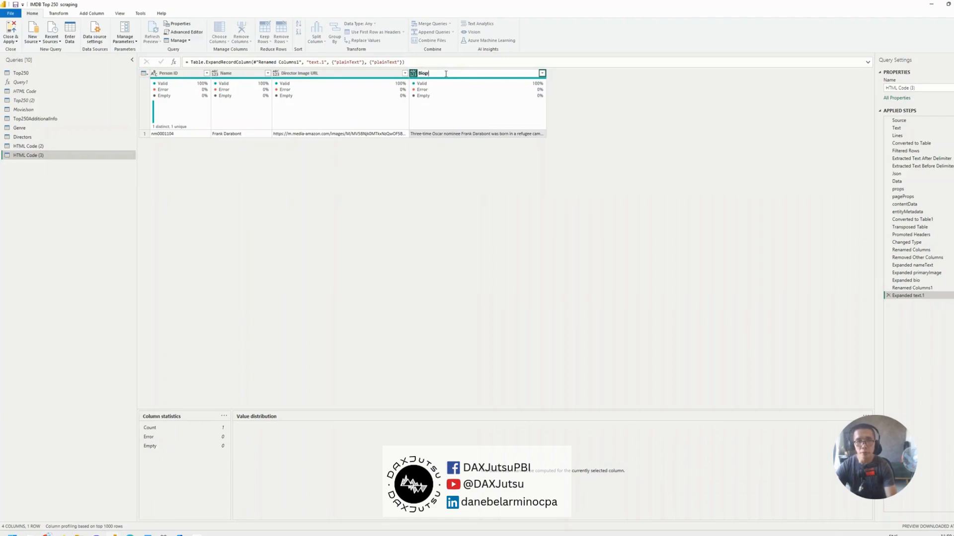
pyautogui.press('Return')
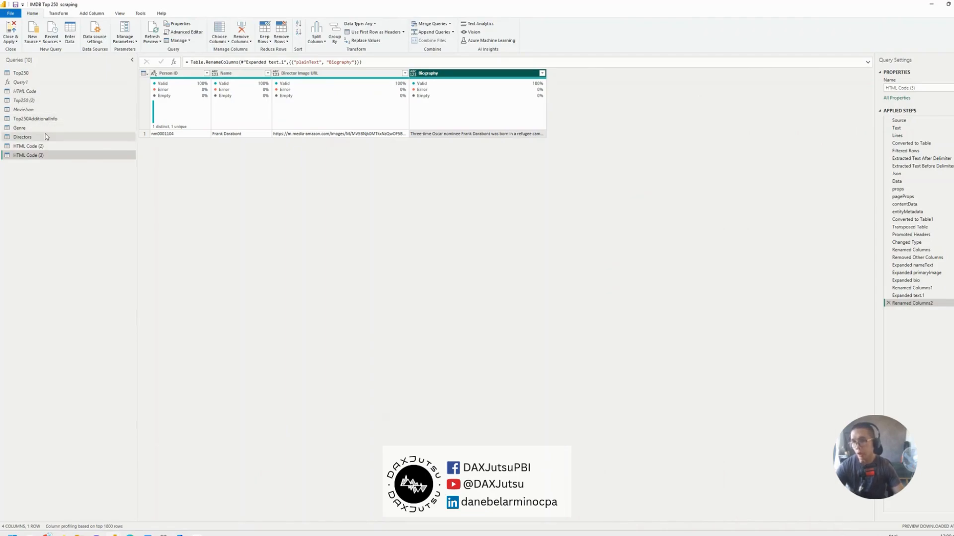
# In the Directors query, add a column extracting the text between the delimiters "name/" and "/" from the url column
pyautogui.click(30, 136)
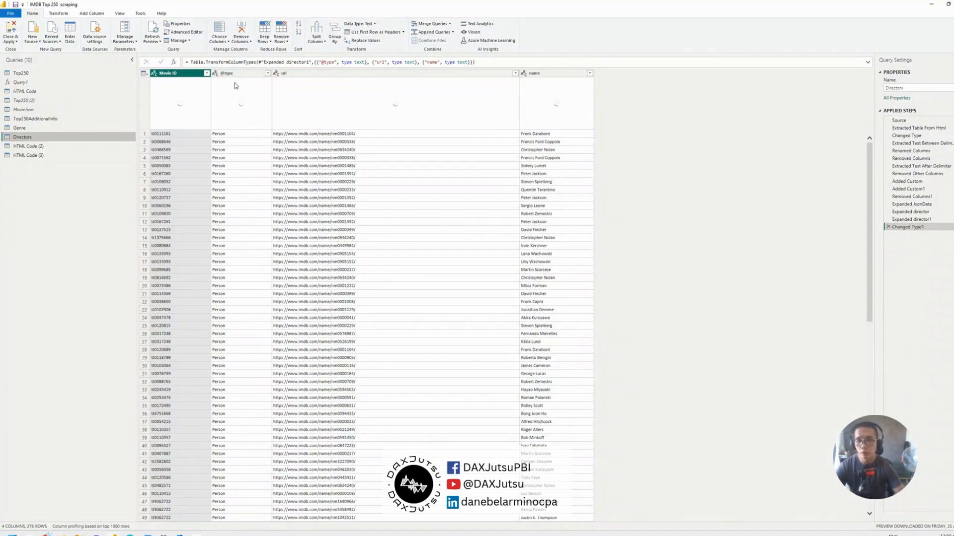
pyautogui.click(331, 73)
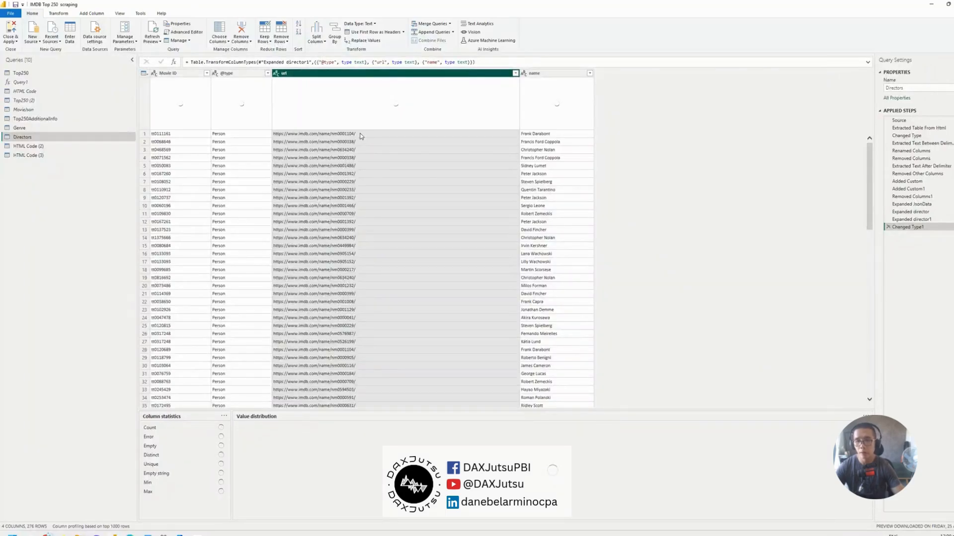
pyautogui.click(361, 135)
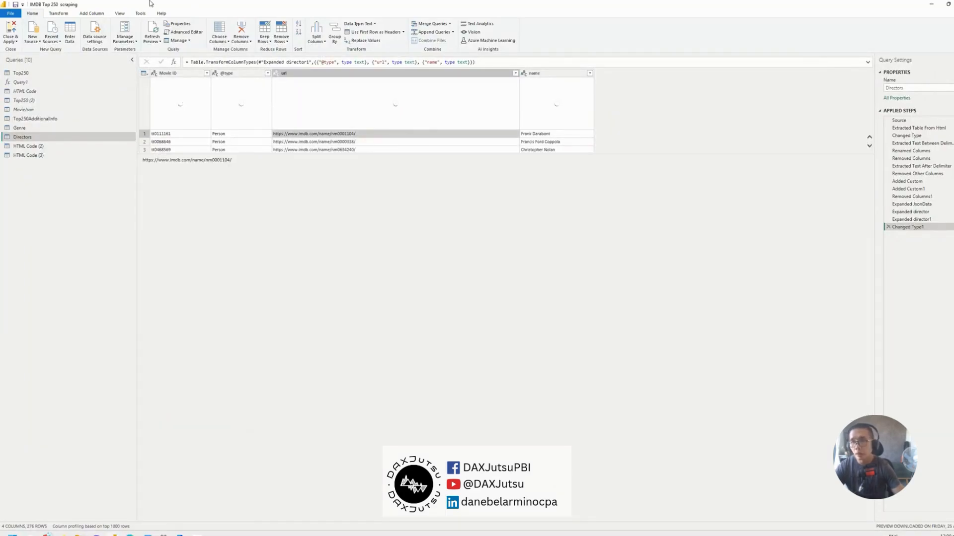
pyautogui.click(92, 14)
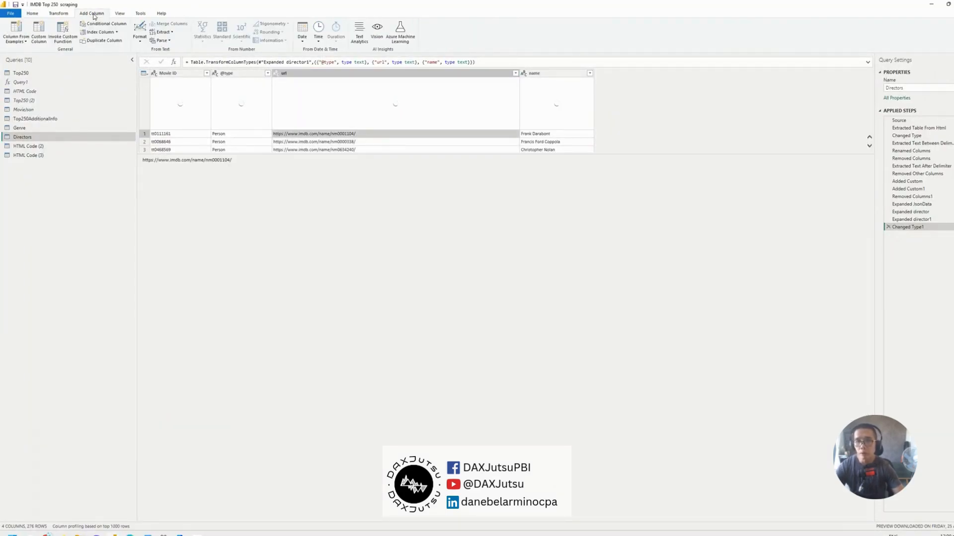
pyautogui.click(163, 32)
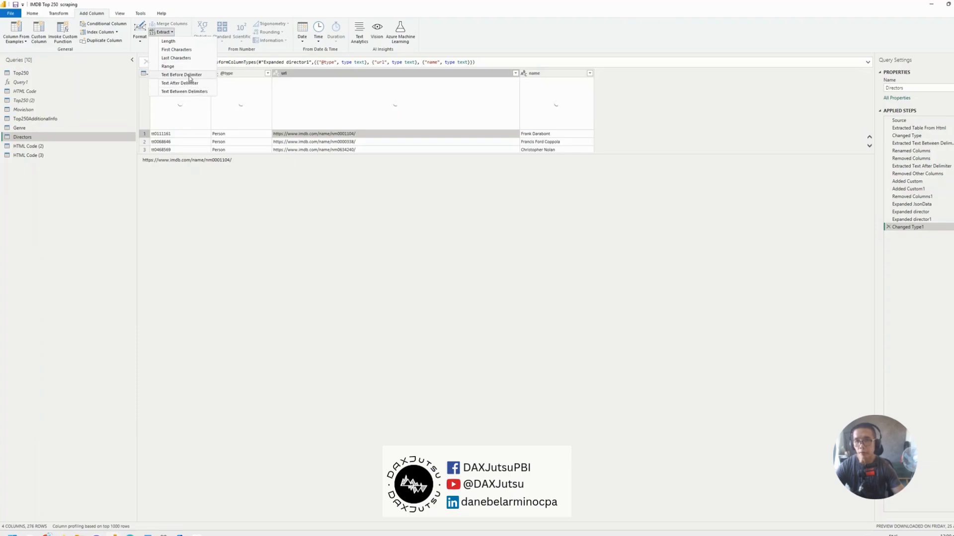
pyautogui.click(186, 91)
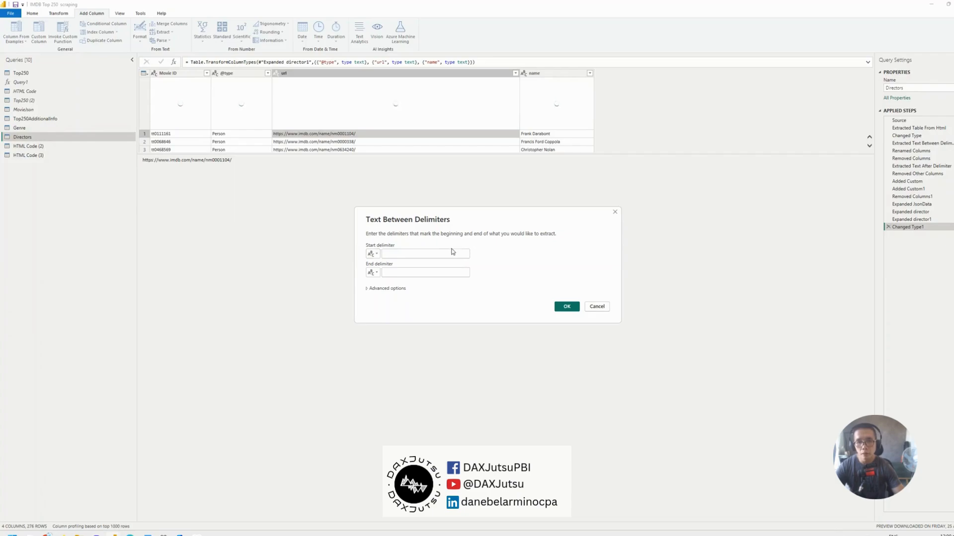
pyautogui.write('name/')
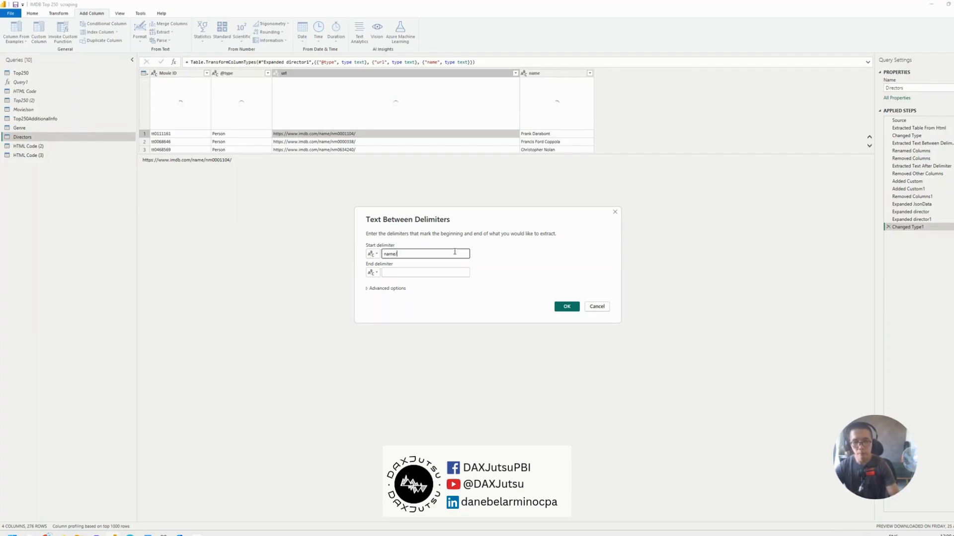
pyautogui.press('Tab')
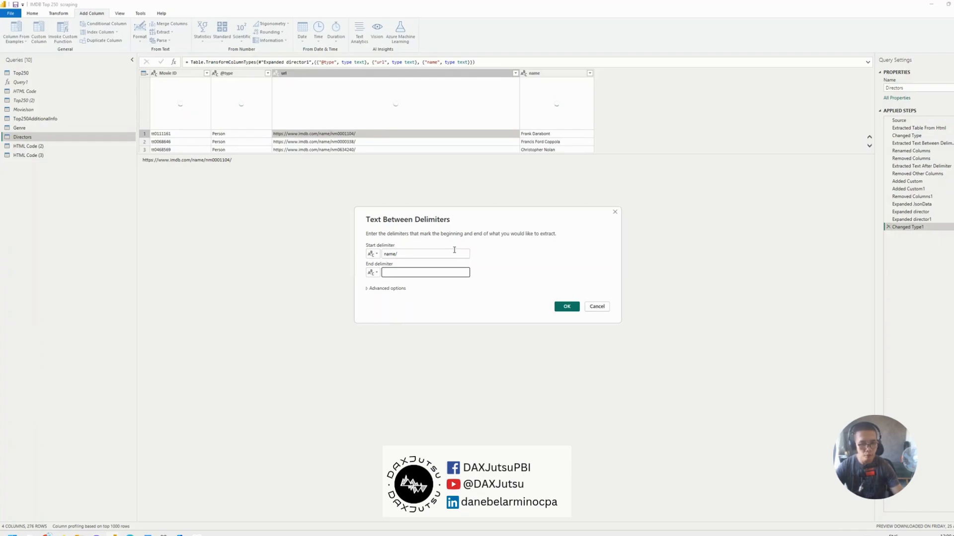
pyautogui.write('/')
pyautogui.click(567, 306)
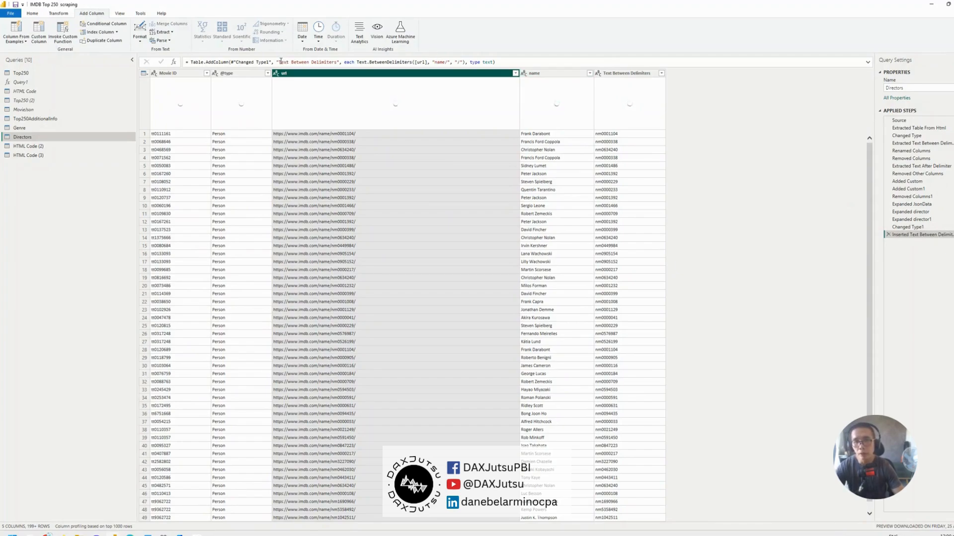
# Change the name of the extracted text column to Person ID in its formula and check the extracted IDs
pyautogui.moveTo(279, 62)
pyautogui.mouseDown()
pyautogui.moveTo(335, 61)
pyautogui.moveTo(282, 61)
pyautogui.mouseUp()
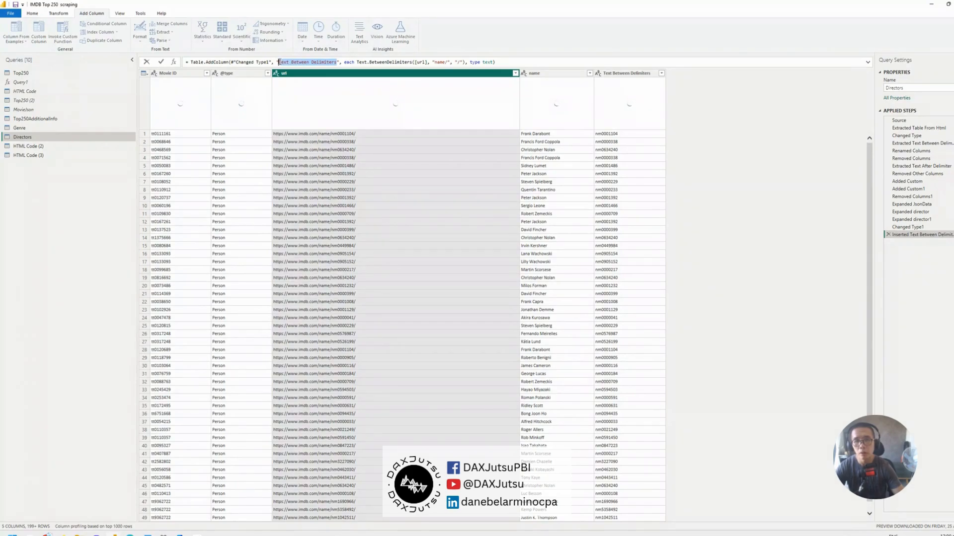
pyautogui.write('Person ID')
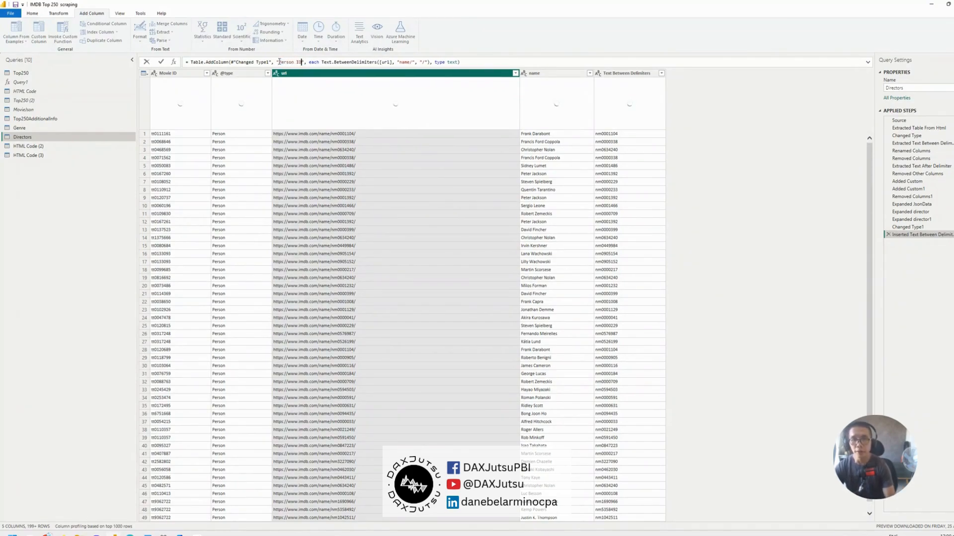
pyautogui.press('Return')
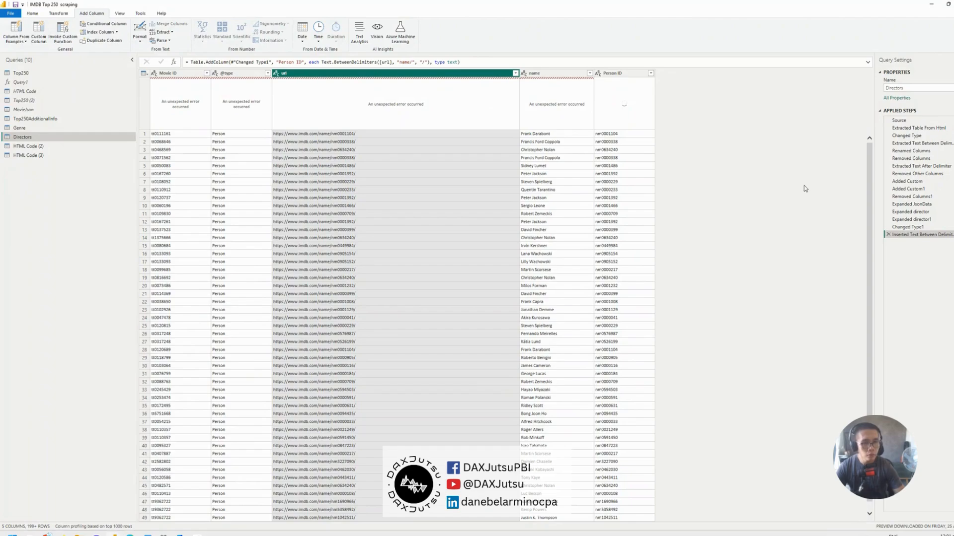
pyautogui.click(645, 182)
pyautogui.moveTo(735, 153); pyautogui.dragTo(740, 346)
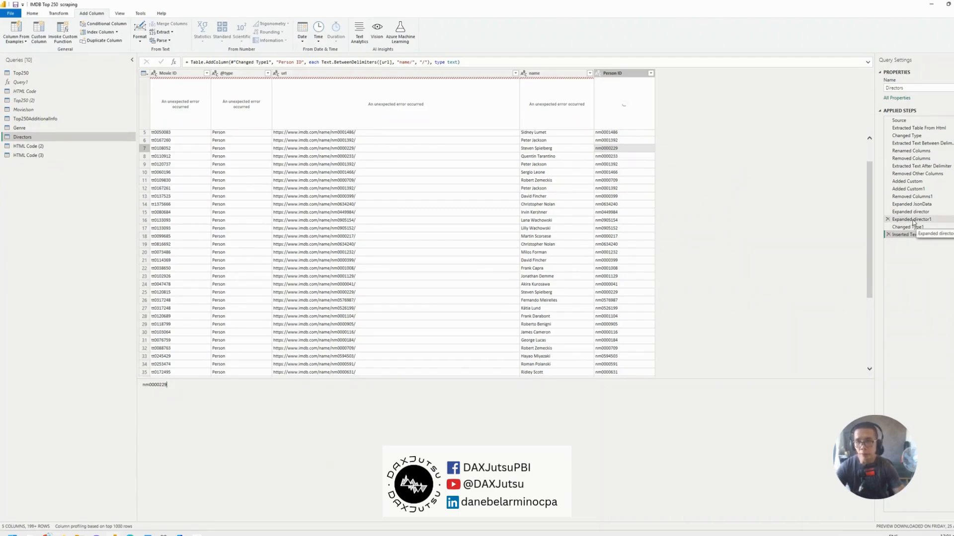
pyautogui.scroll(2, 397, 214)
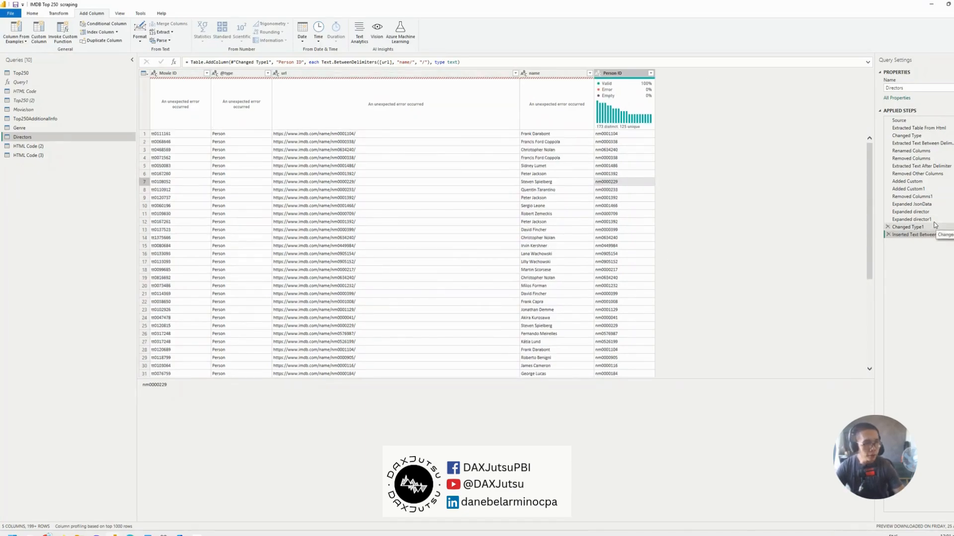
# Insert a filter after the Changed Type1 step keeping only Francis Ford Coppola, Frank Capra and Frank Darabont, and return to the last step
pyautogui.click(934, 226)
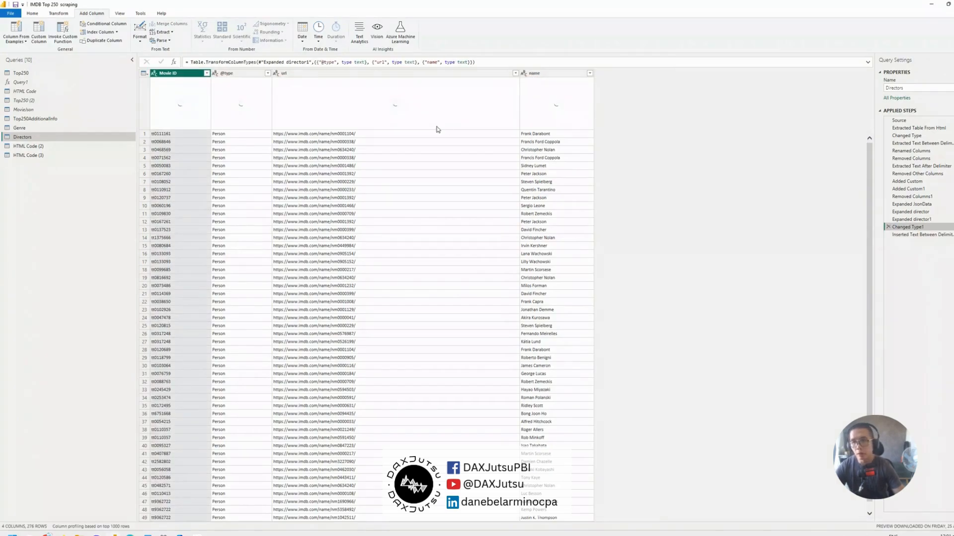
pyautogui.click(184, 137)
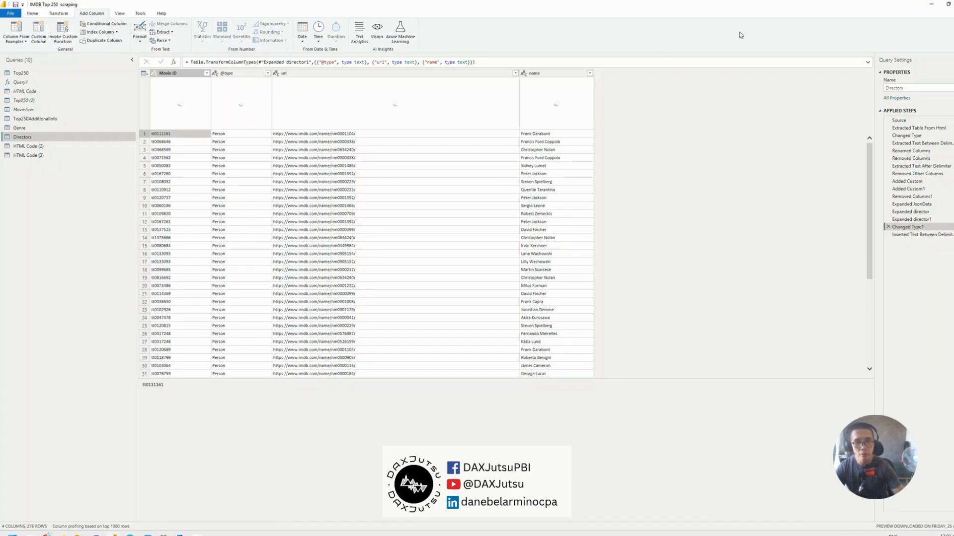
pyautogui.click(590, 73)
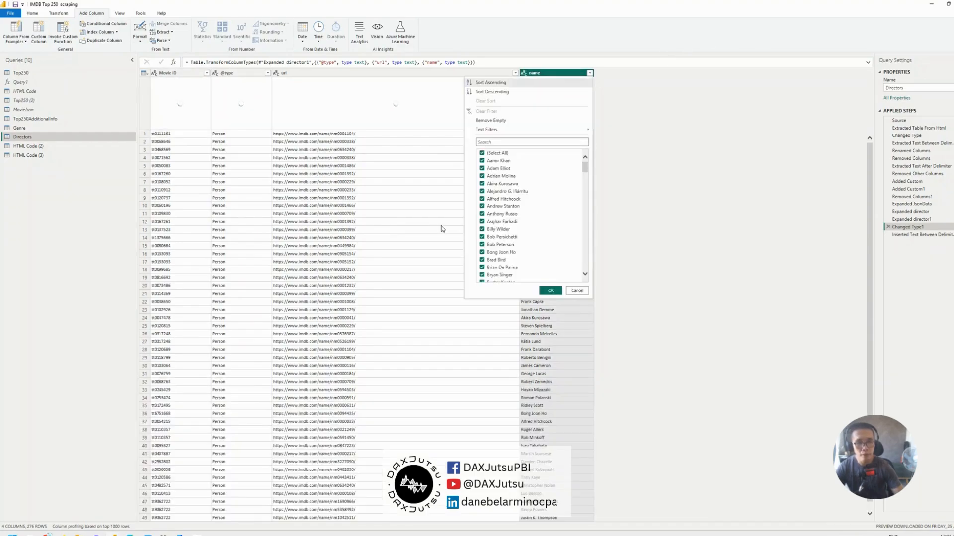
pyautogui.click(497, 153)
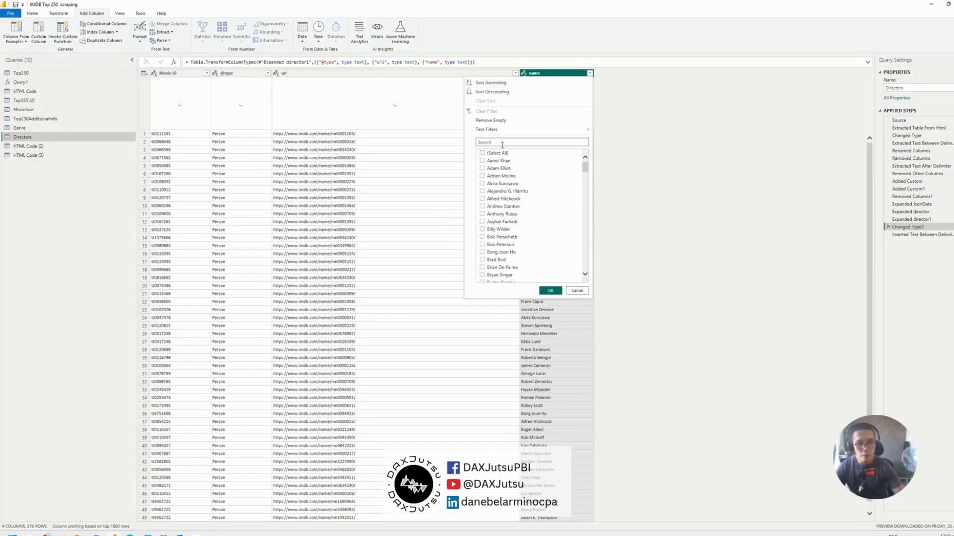
pyautogui.write('fra')
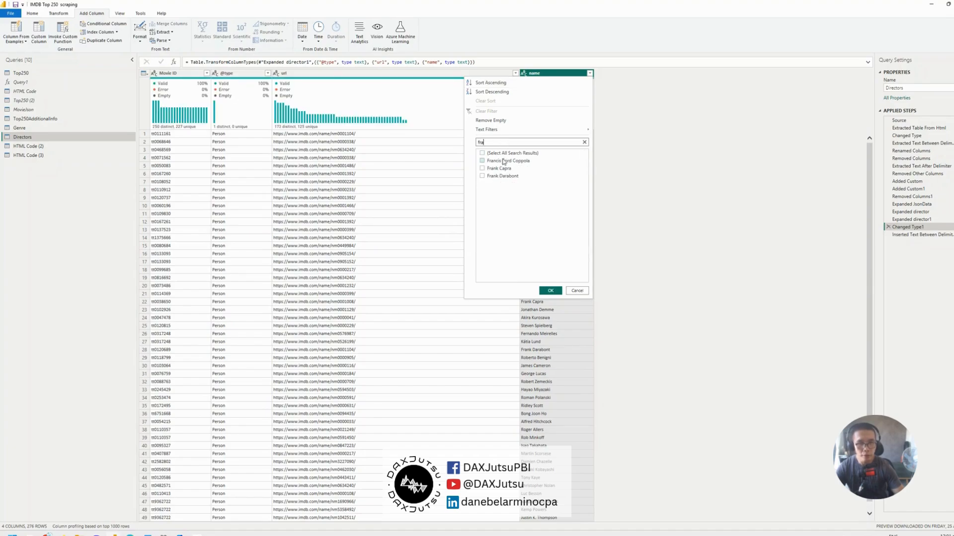
pyautogui.click(495, 177)
pyautogui.click(495, 169)
pyautogui.click(494, 161)
pyautogui.click(550, 290)
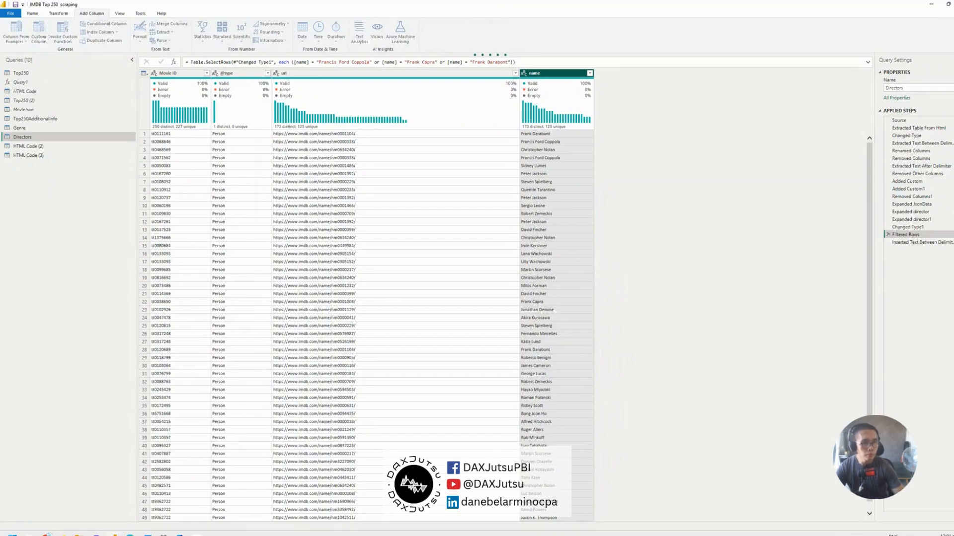
pyautogui.click(930, 243)
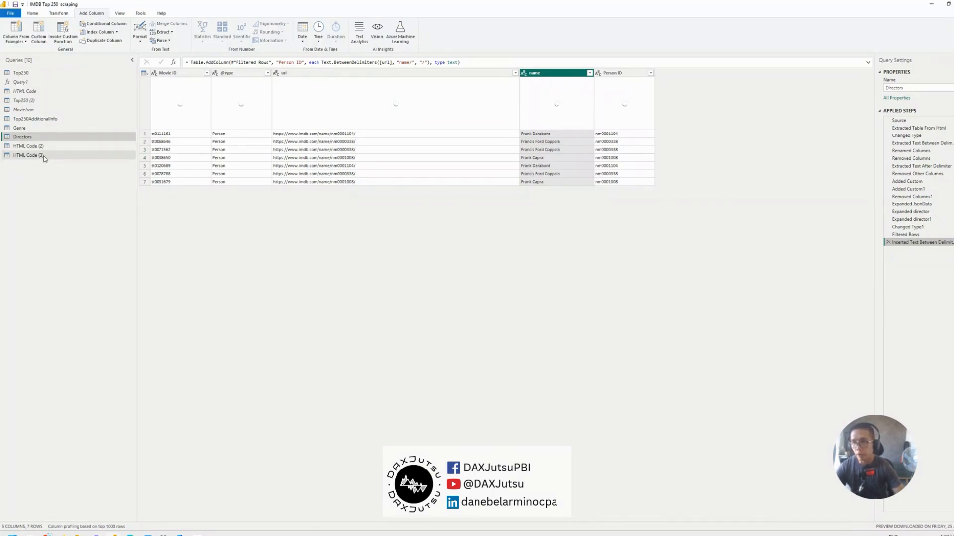
# Copy the complete M code of the HTML Code (3) query without changing it
pyautogui.click(28, 155)
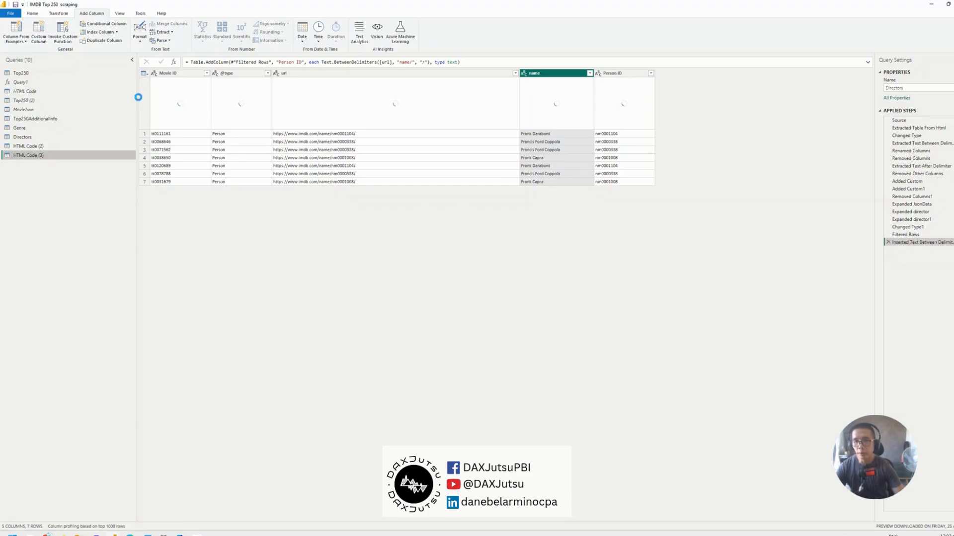
pyautogui.click(33, 14)
pyautogui.click(183, 32)
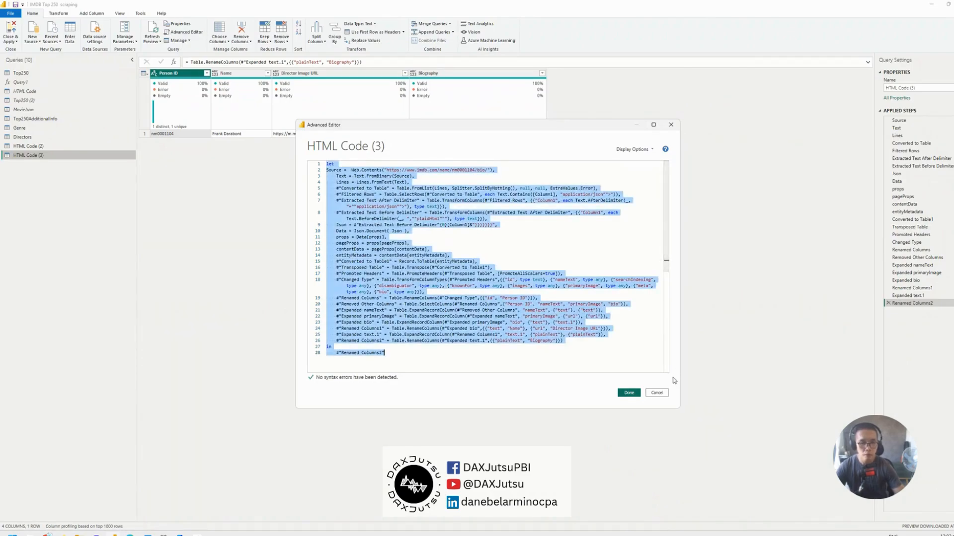
pyautogui.click(656, 393)
pyautogui.click(30, 146)
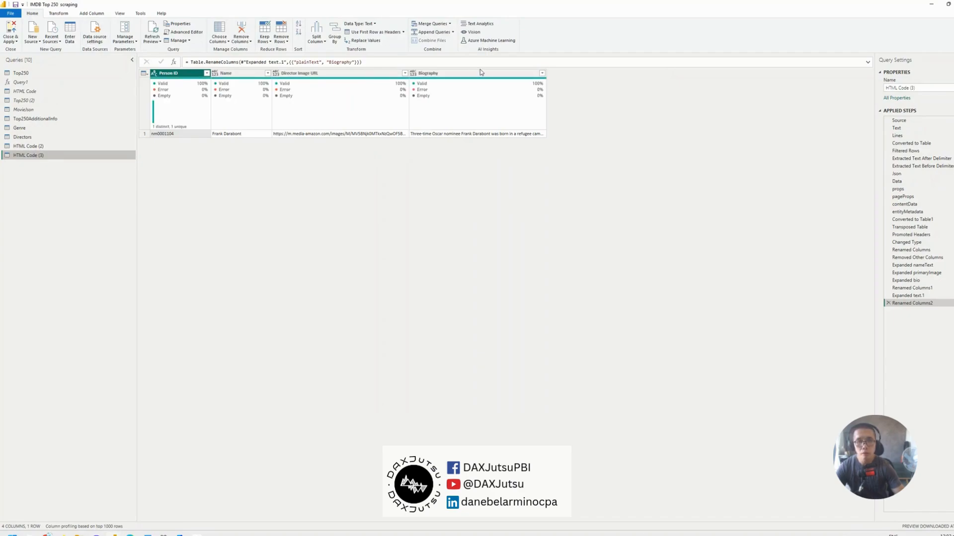
pyautogui.click(72, 147)
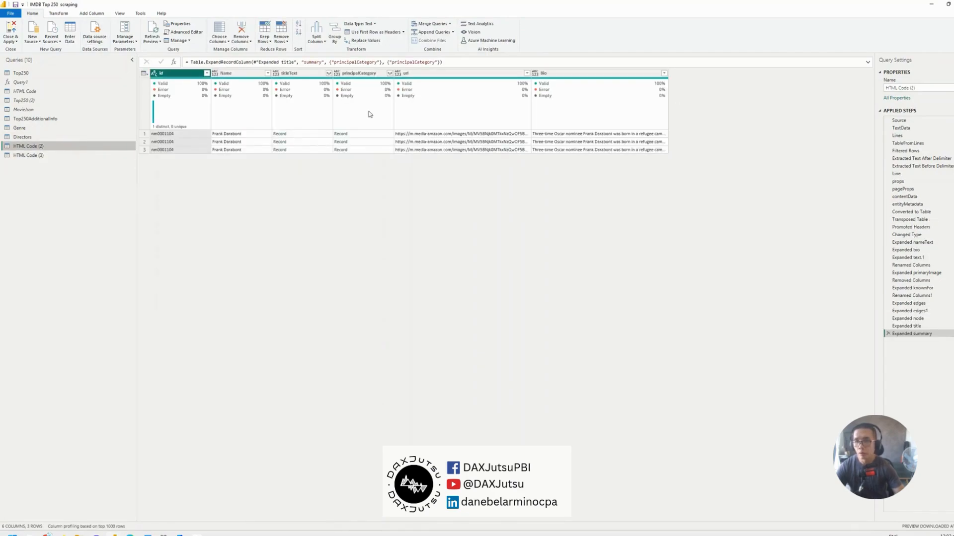
# Start a custom column in the Directors query and paste the copied M code as its formula
pyautogui.click(111, 138)
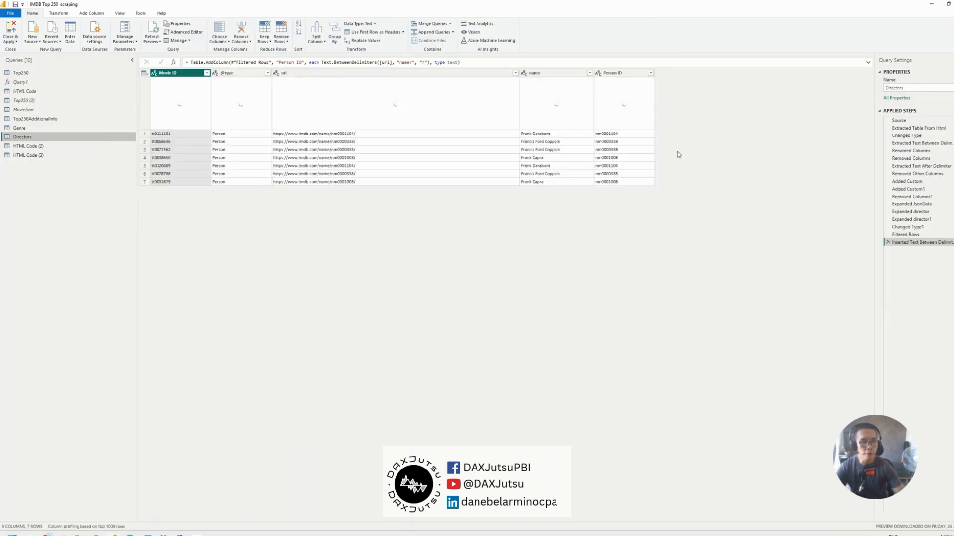
pyautogui.click(84, 14)
pyautogui.click(38, 28)
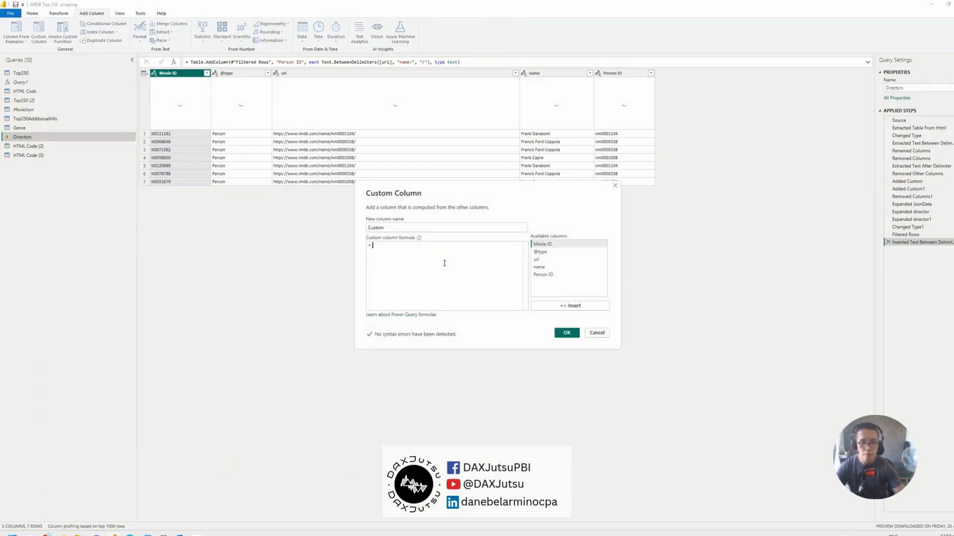
pyautogui.hotkey('ctrl', 'v')
pyautogui.scroll(5, 445, 263)
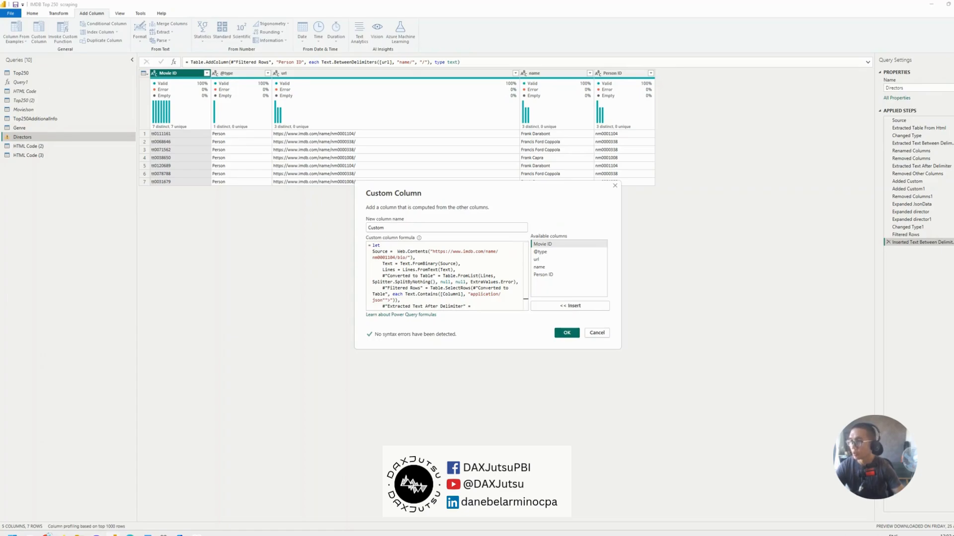
pyautogui.click(439, 263)
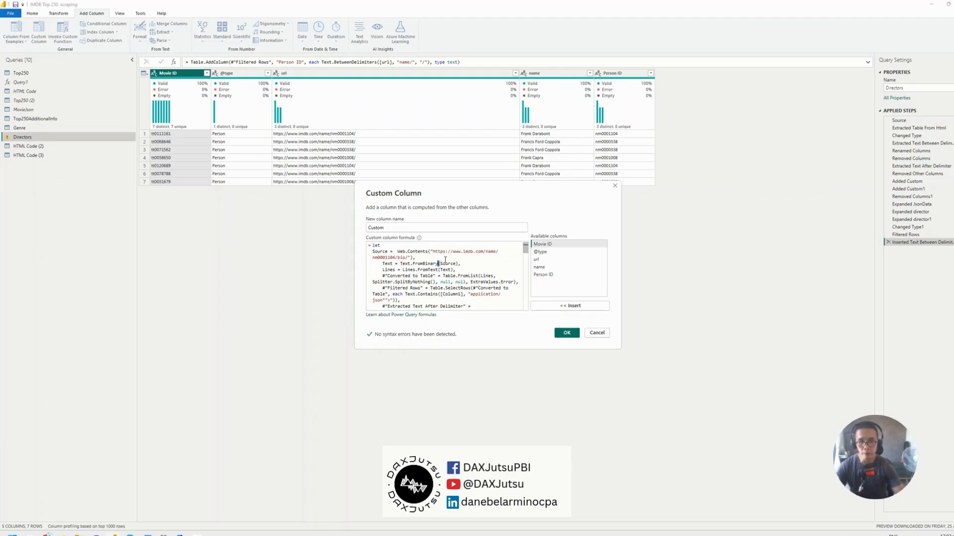
pyautogui.doubleClick(389, 258)
pyautogui.write('"')
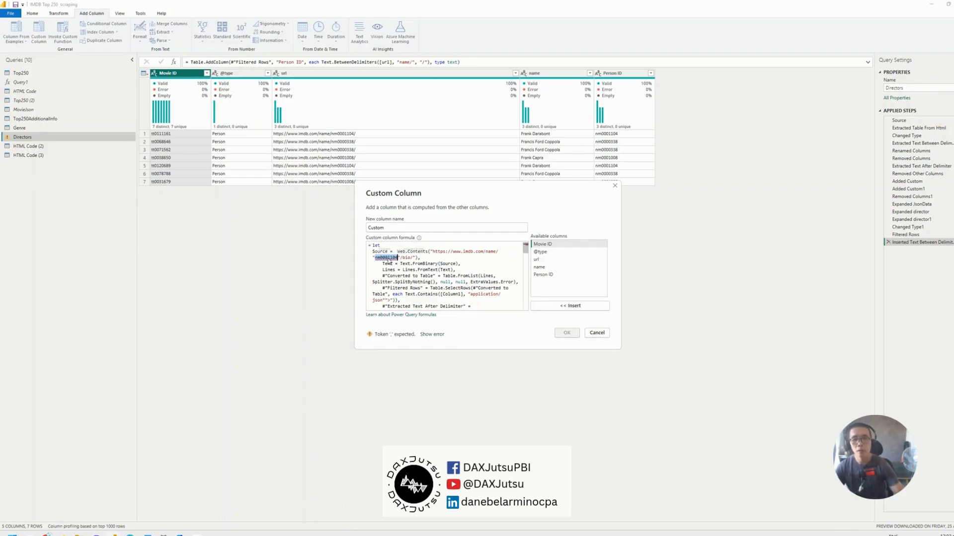
pyautogui.write(' & ')
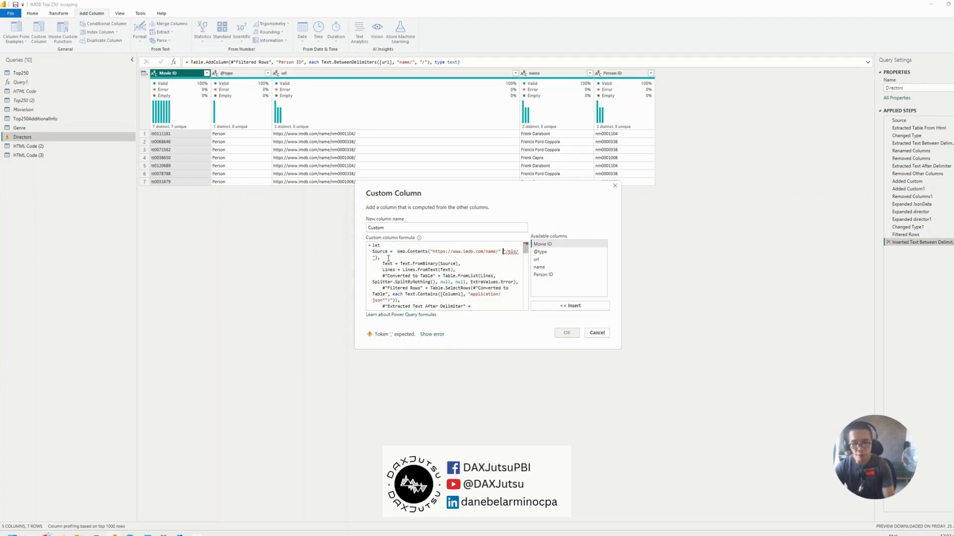
pyautogui.write('&')
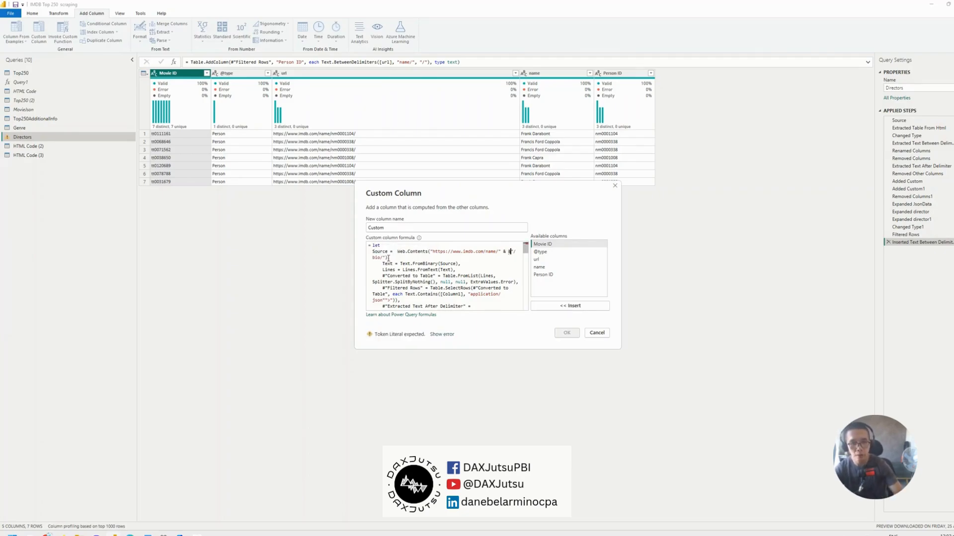
pyautogui.doubleClick(508, 252)
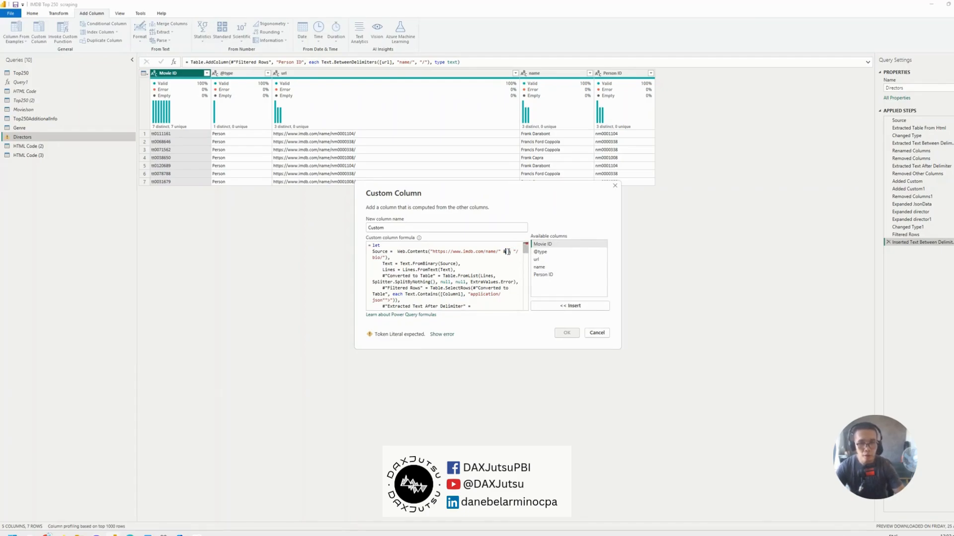
pyautogui.doubleClick(546, 275)
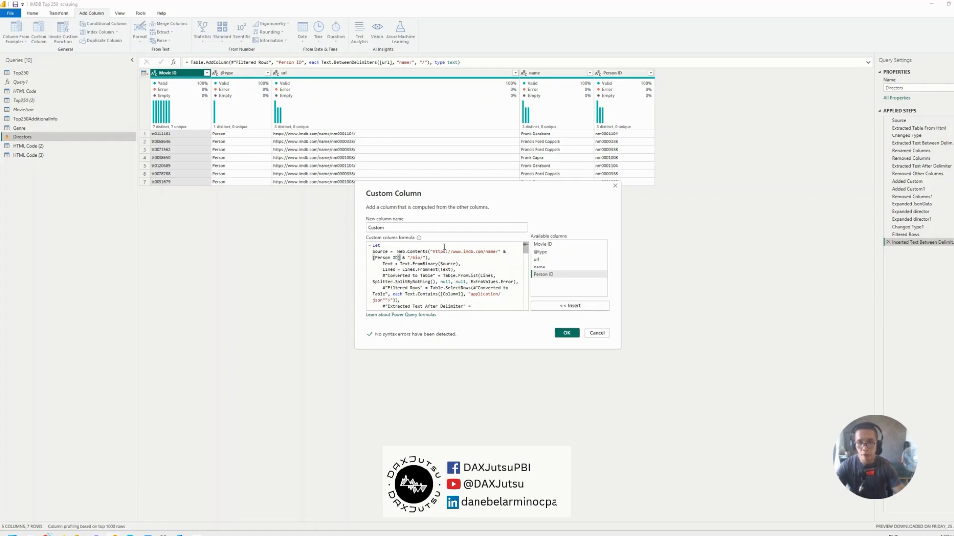
# Break the line after the Web.Contents opening parenthesis so the URL expression stands on its own line, with room above it
pyautogui.click(456, 258)
pyautogui.click(431, 252)
pyautogui.press('Return')
pyautogui.press('Return')
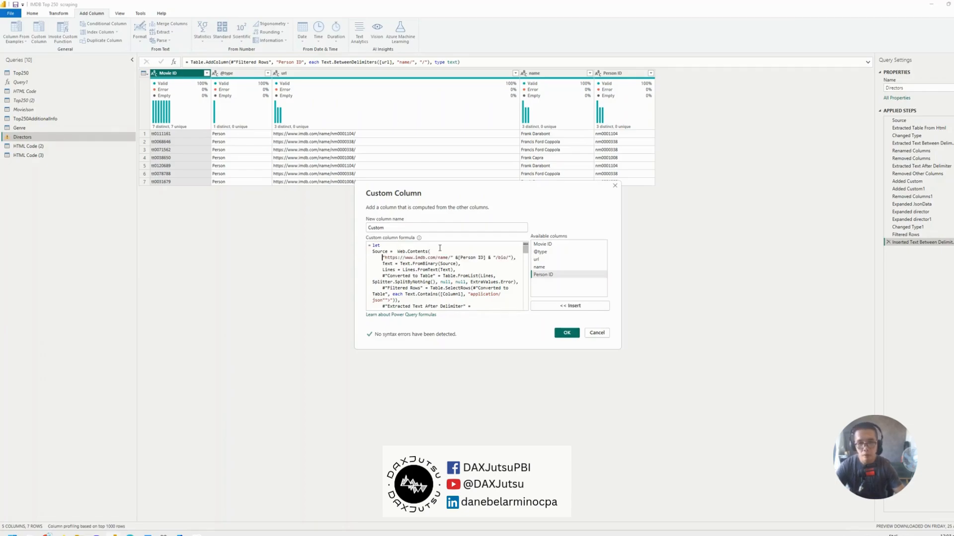
pyautogui.click(439, 249)
pyautogui.moveTo(451, 263); pyautogui.dragTo(386, 263)
pyautogui.click(390, 260)
pyautogui.write('let t')
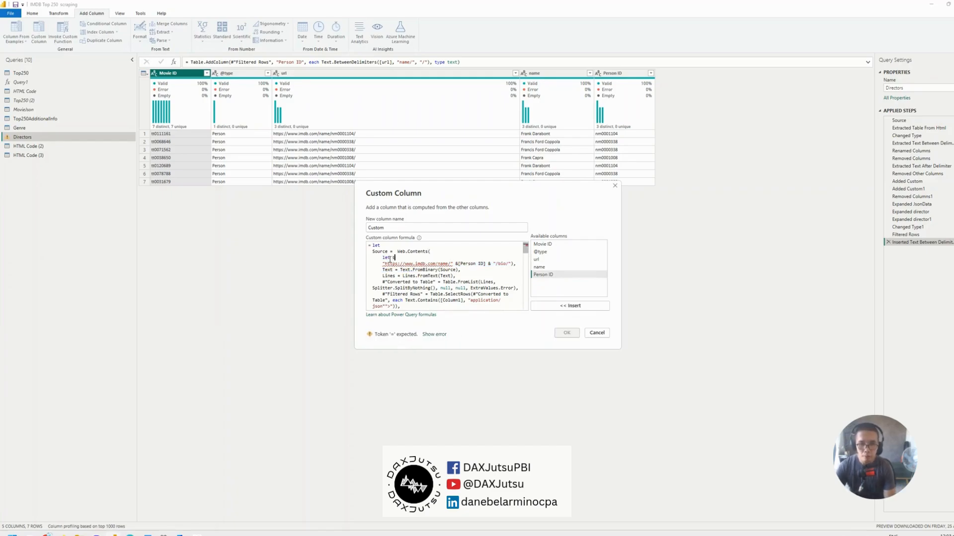
pyautogui.write('ase')
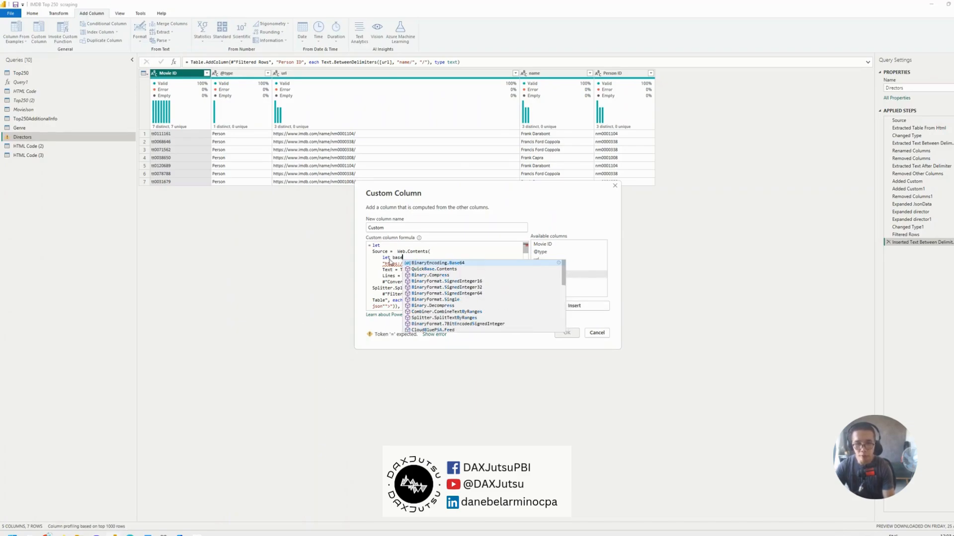
pyautogui.write('URL =')
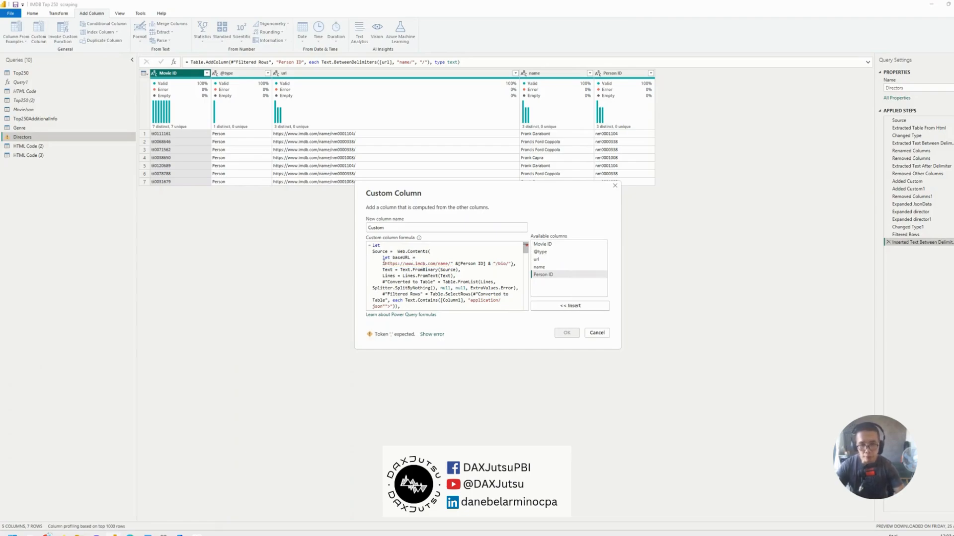
pyautogui.moveTo(381, 264); pyautogui.dragTo(453, 264)
pyautogui.hotkey('ctrl', 'c')
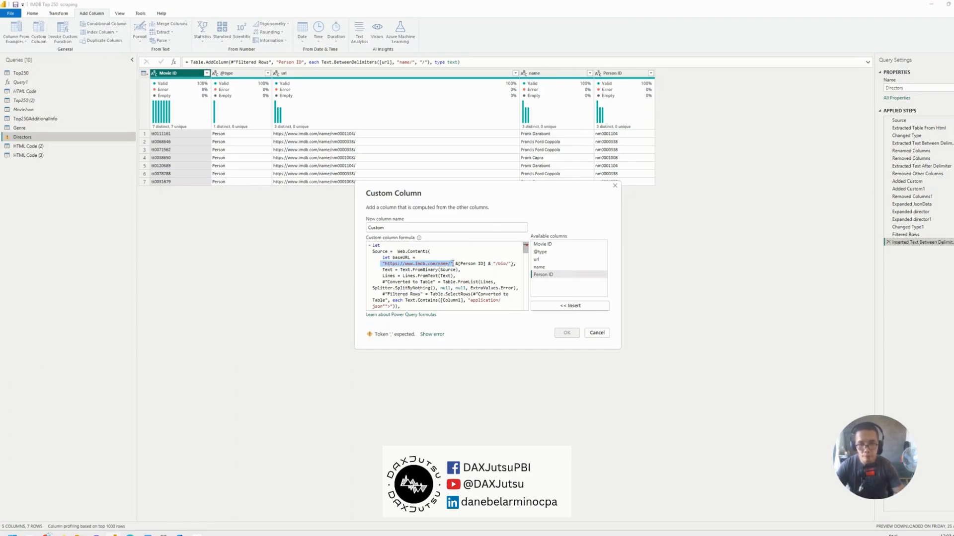
pyautogui.press('BackSpace')
pyautogui.hotkey('ctrl', 'v')
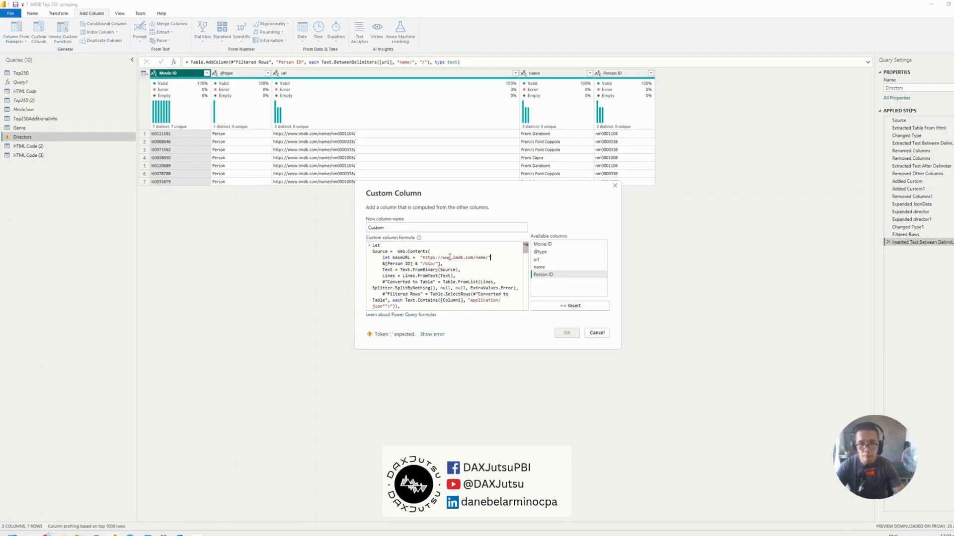
# End the baseURL definition with a comma, put let on its own line and leave an empty line below the definition
pyautogui.press('Return')
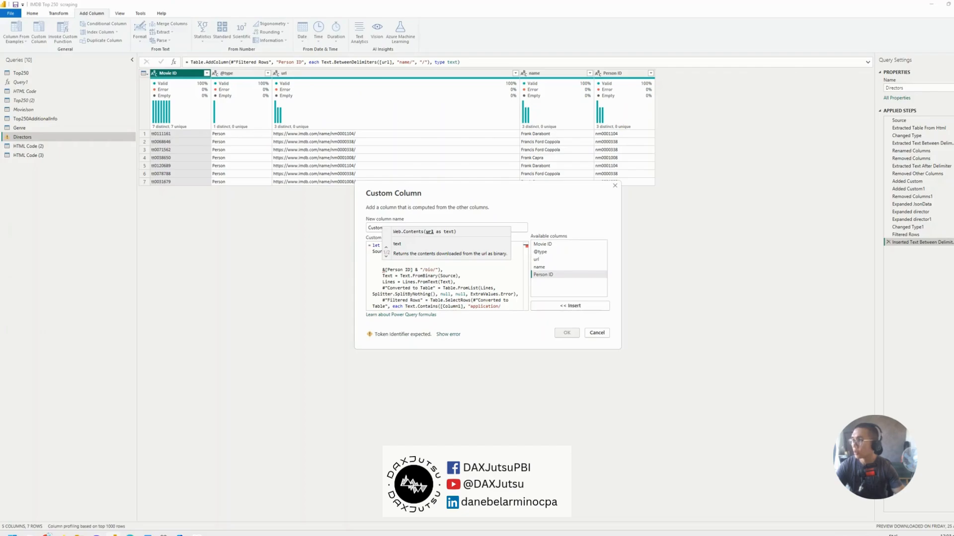
pyautogui.click(457, 271)
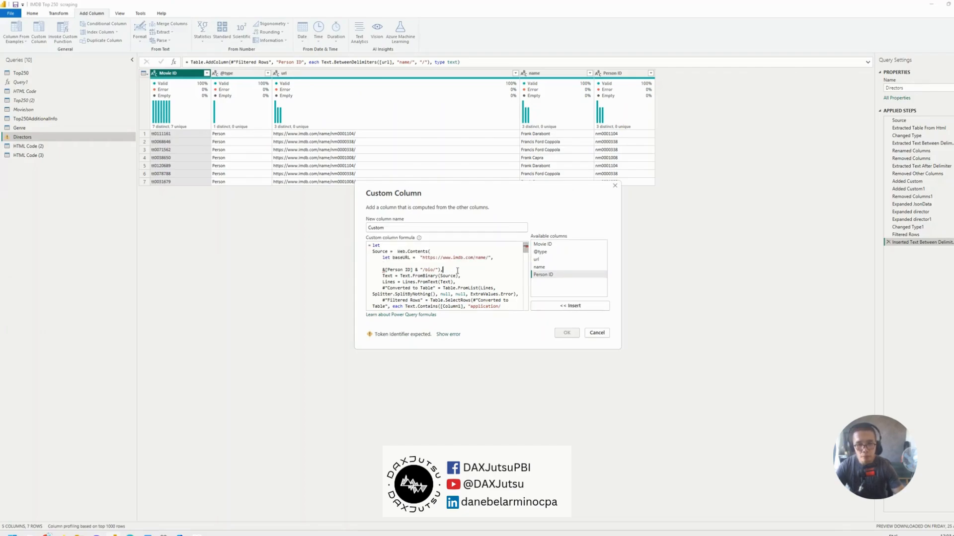
pyautogui.click(499, 256)
pyautogui.press('Return')
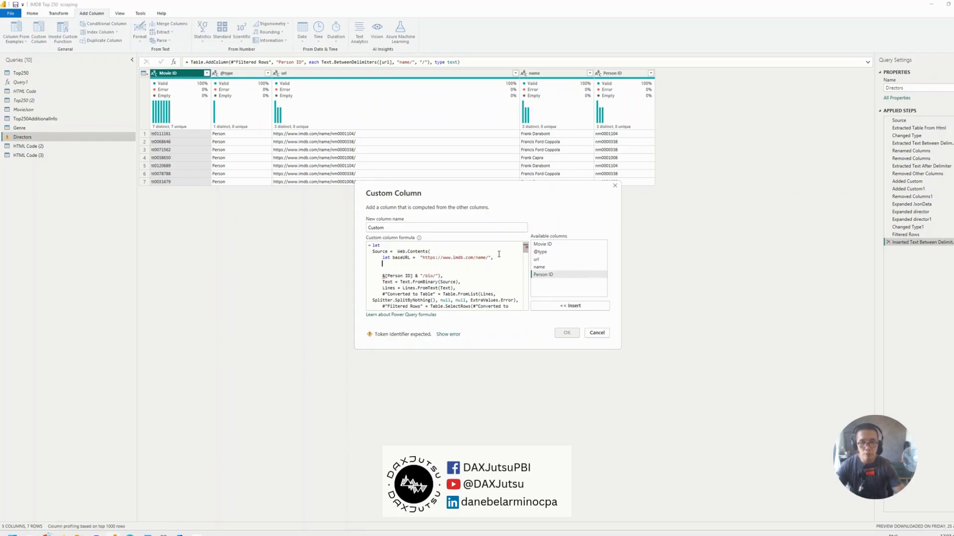
pyautogui.click(391, 256)
pyautogui.press('Return')
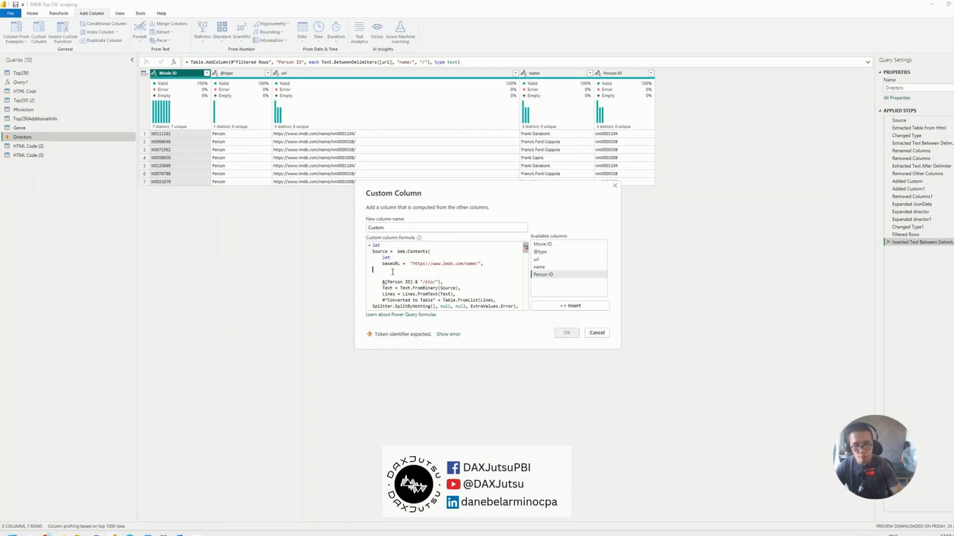
# Define relativePath as [Person ID] & "/bio/" below baseURL, moving that text out of the URL expression, and close the nested let with in
pyautogui.click(489, 262)
pyautogui.press('Return')
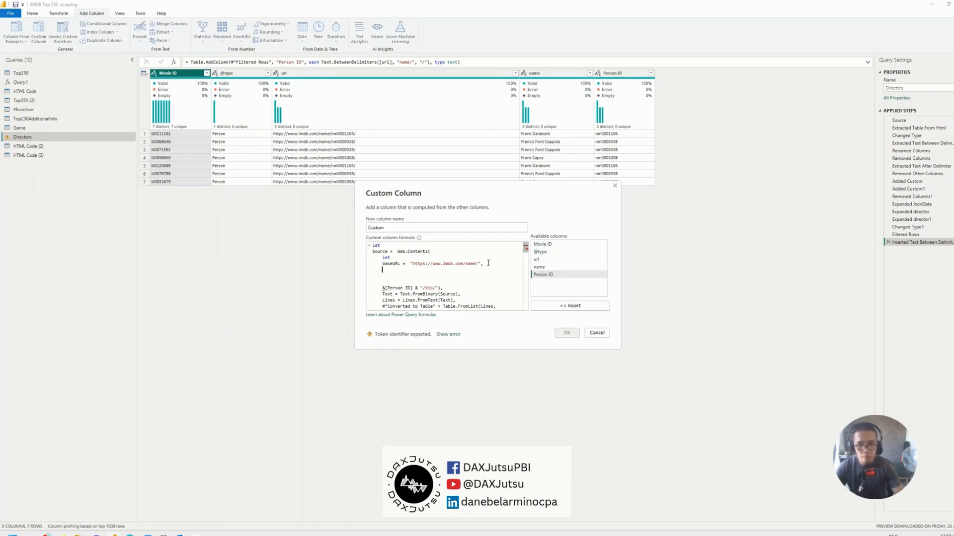
pyautogui.write('relative')
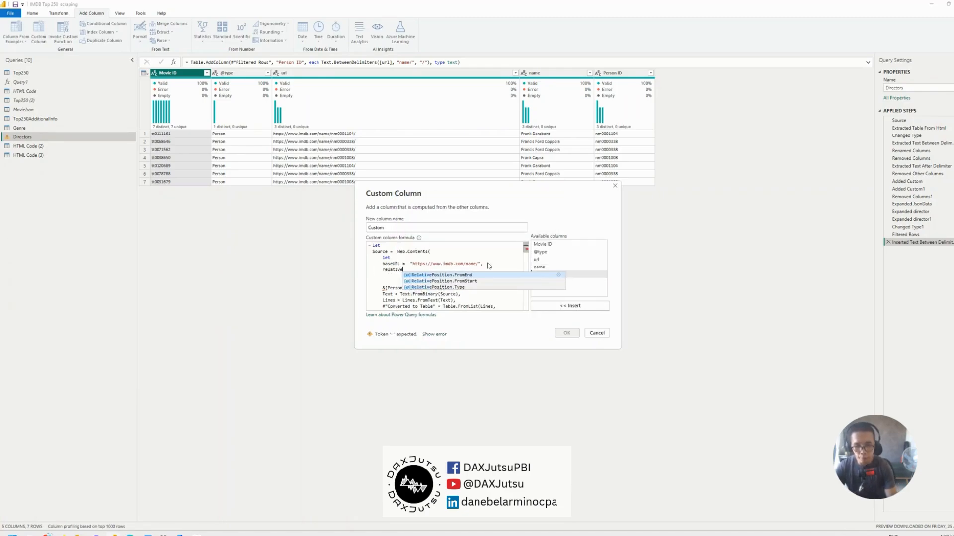
pyautogui.write('Path =')
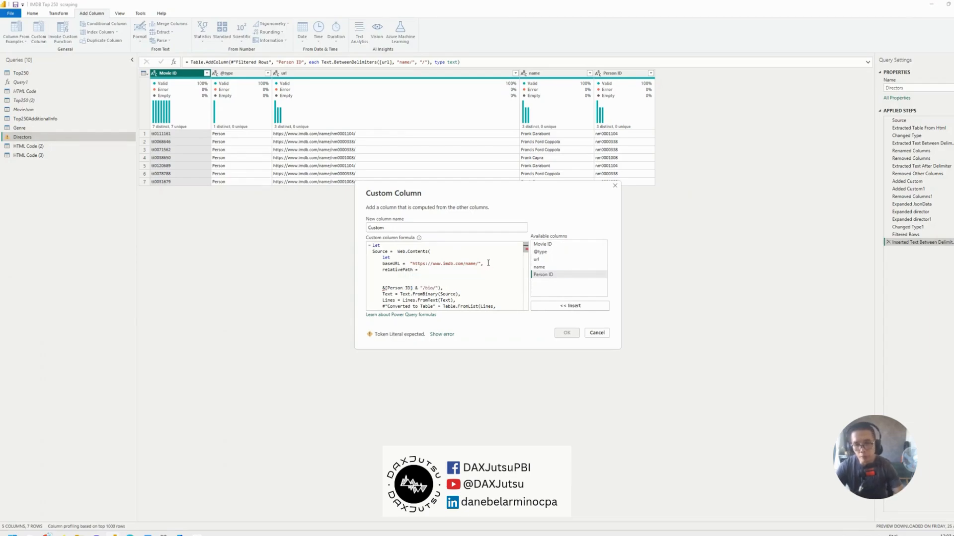
pyautogui.moveTo(384, 288); pyautogui.dragTo(438, 287)
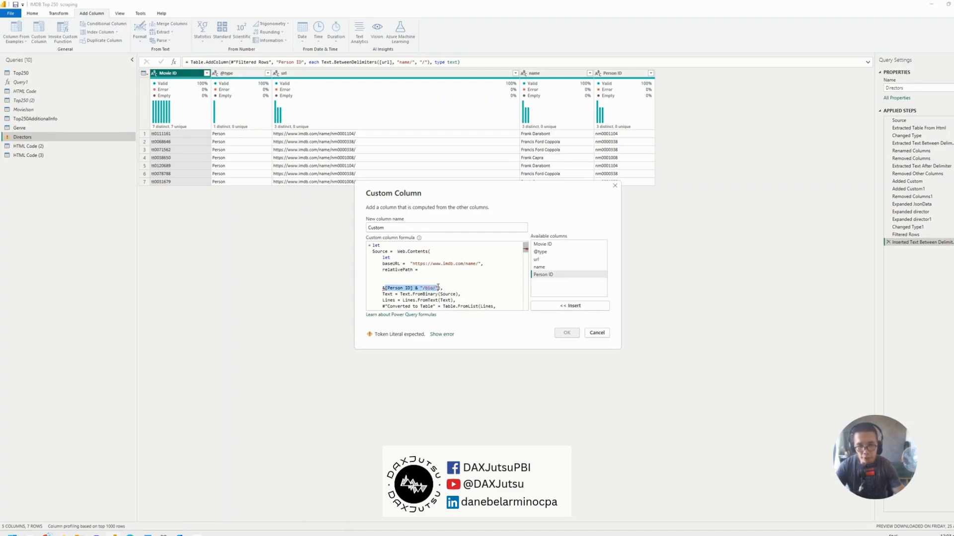
pyautogui.hotkey('ctrl', 'x')
pyautogui.click(439, 272)
pyautogui.hotkey('ctrl', 'v')
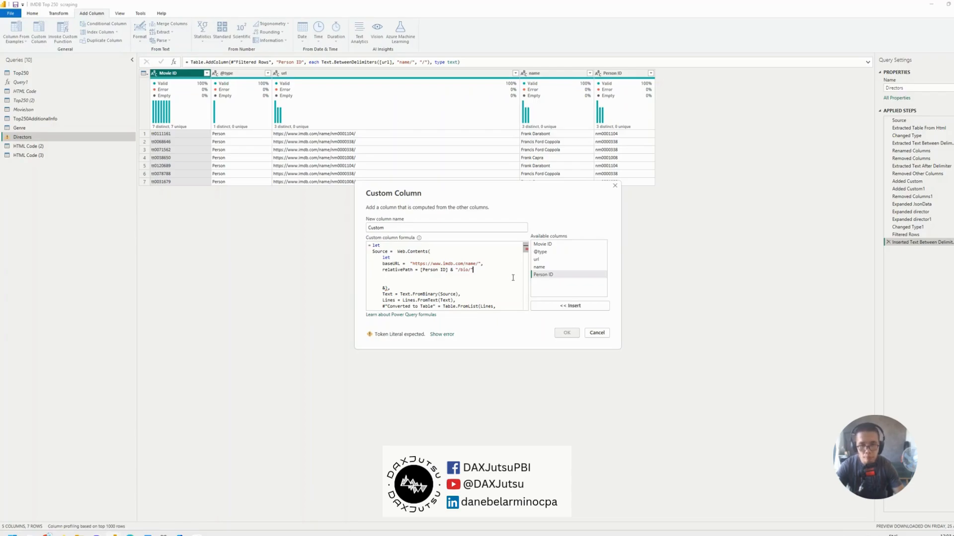
pyautogui.press('Return')
pyautogui.write('in')
pyautogui.press('Return')
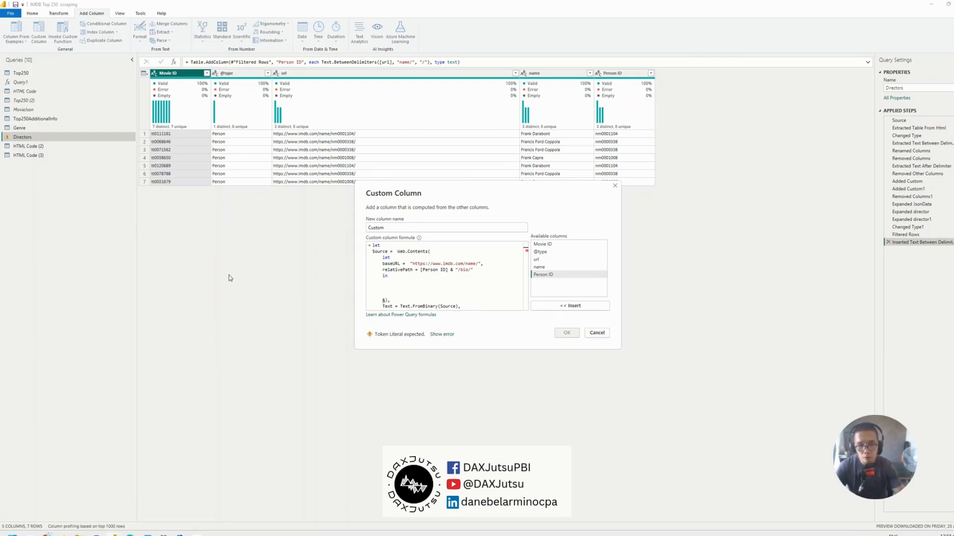
# Move the whole nested let...in block out of the Web.Contents parentheses to directly after "Source =", ahead of the Web.Contents call
pyautogui.moveTo(384, 259); pyautogui.dragTo(397, 272)
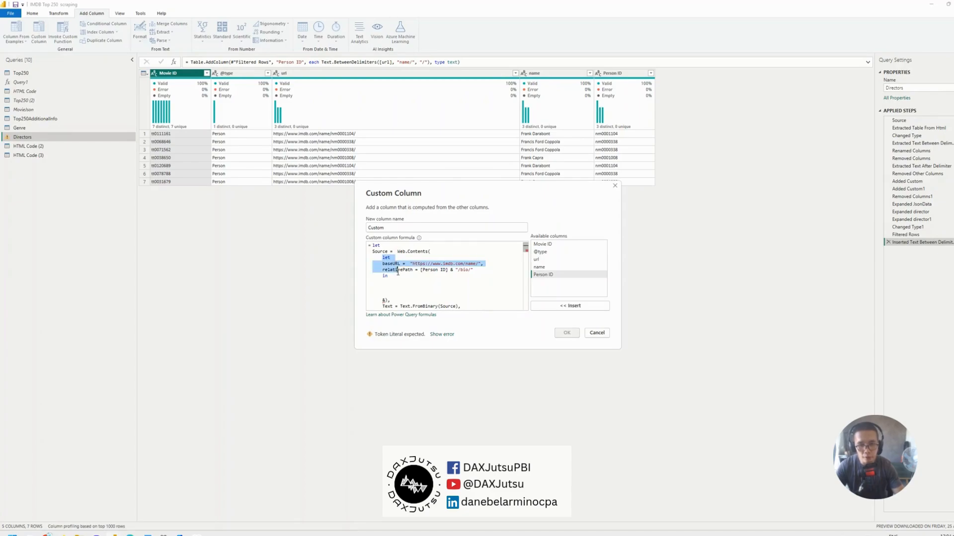
pyautogui.hotkey('ctrl', 'x')
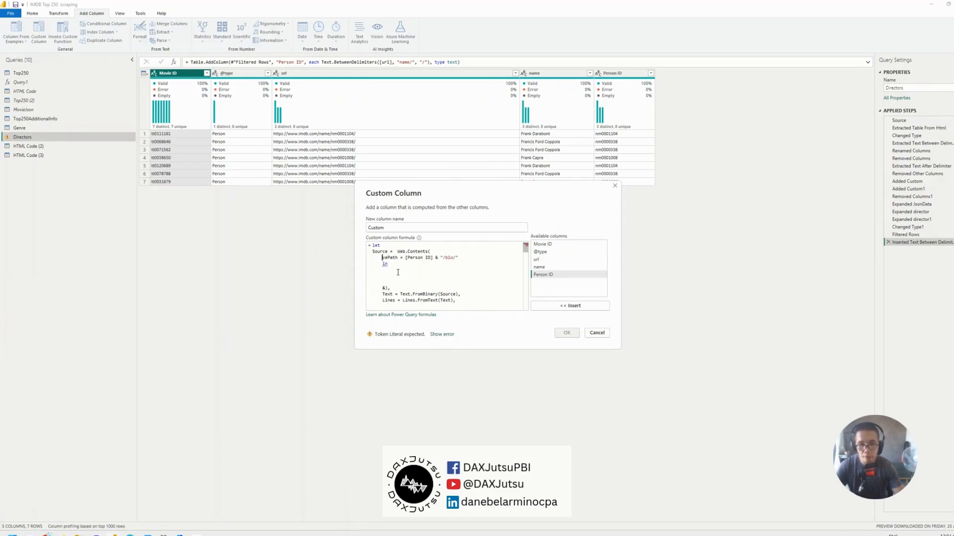
pyautogui.hotkey('ctrl', 'z')
pyautogui.hotkey('shift', 'Down')
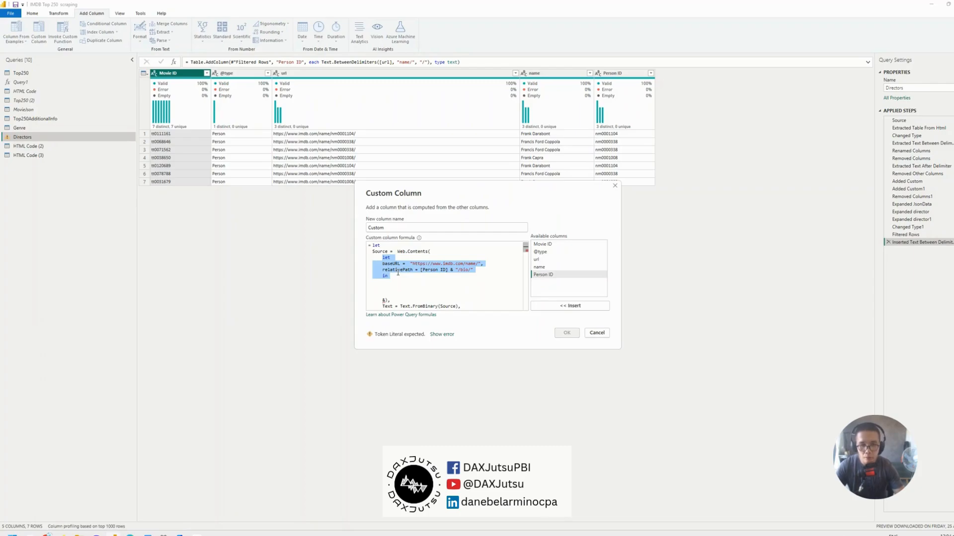
pyautogui.hotkey('ctrl', 'x')
pyautogui.click(396, 251)
pyautogui.press('Return')
pyautogui.press('Return')
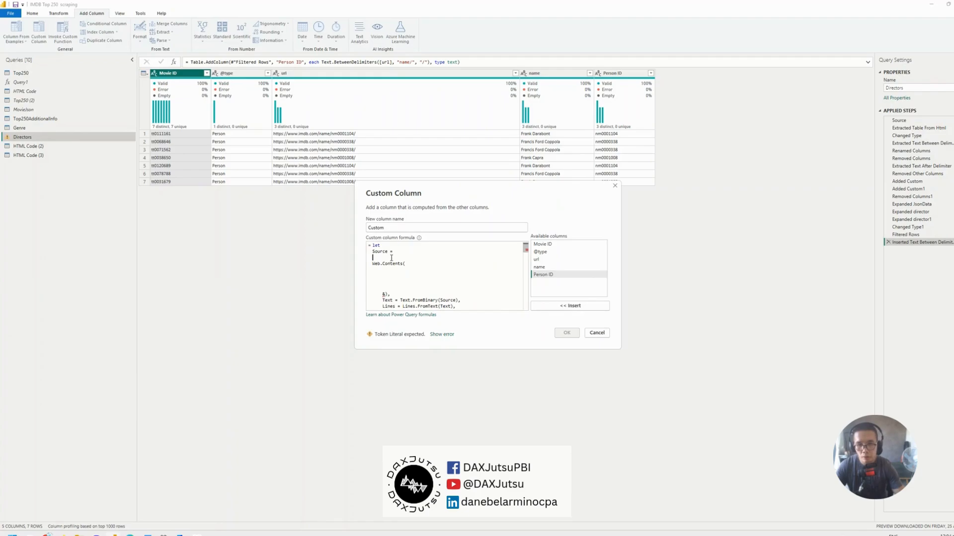
pyautogui.click(390, 258)
pyautogui.hotkey('ctrl', 'v')
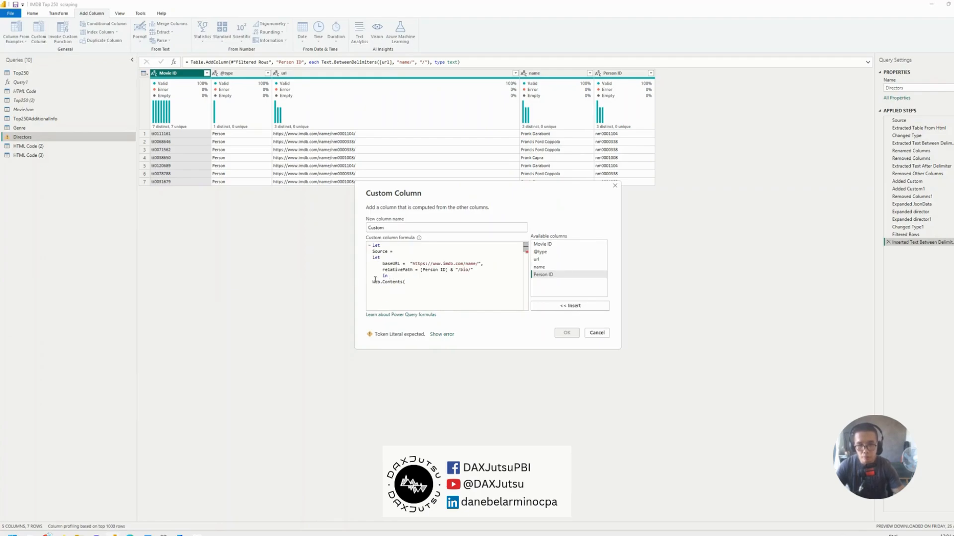
# Complete the call as Web.Contents(baseURL, [RelativePath = relativePath])
pyautogui.click(413, 282)
pyautogui.write('baseURL, ')
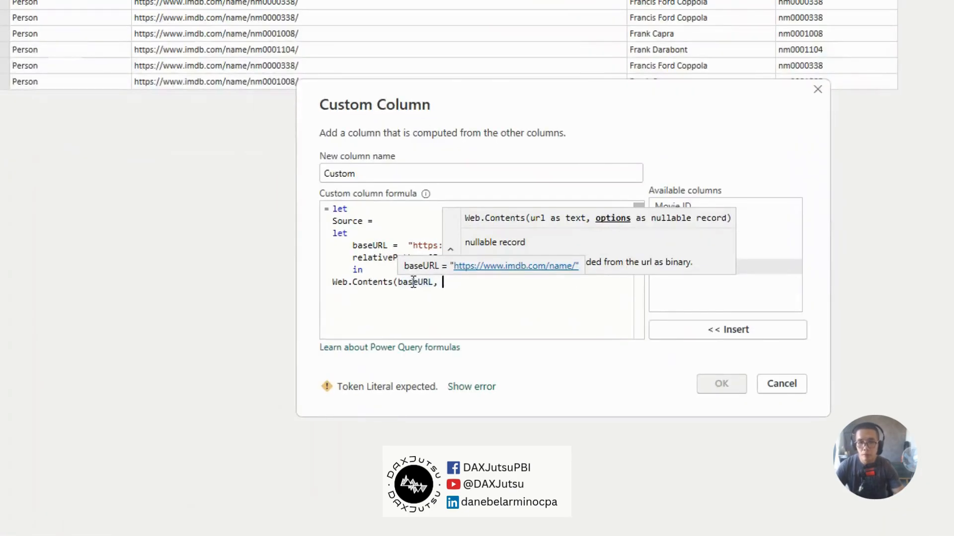
pyautogui.write('[')
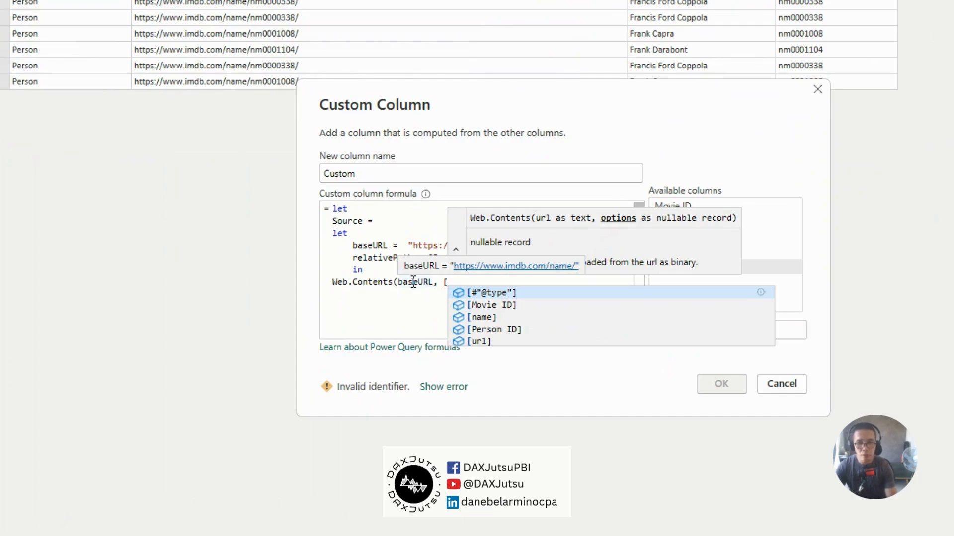
pyautogui.write('Relative')
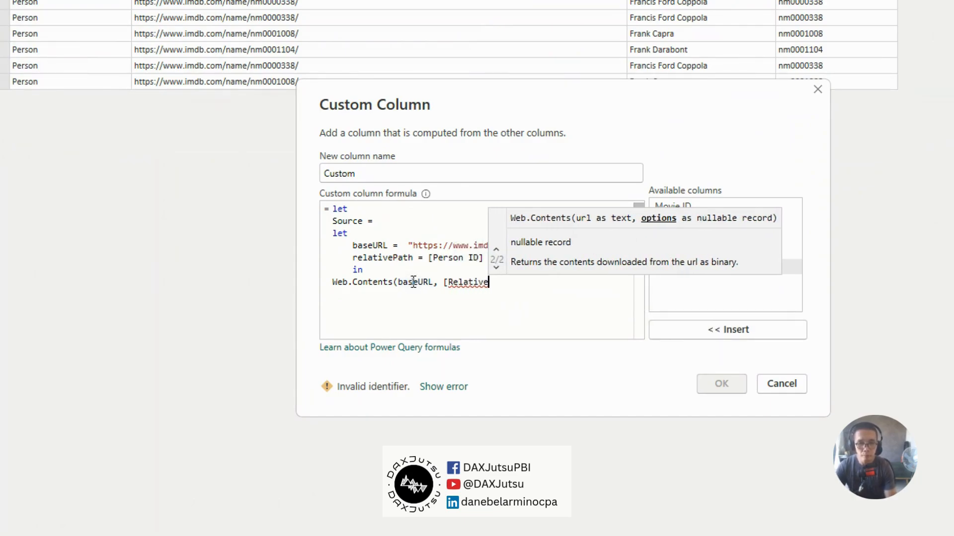
pyautogui.write('Path')
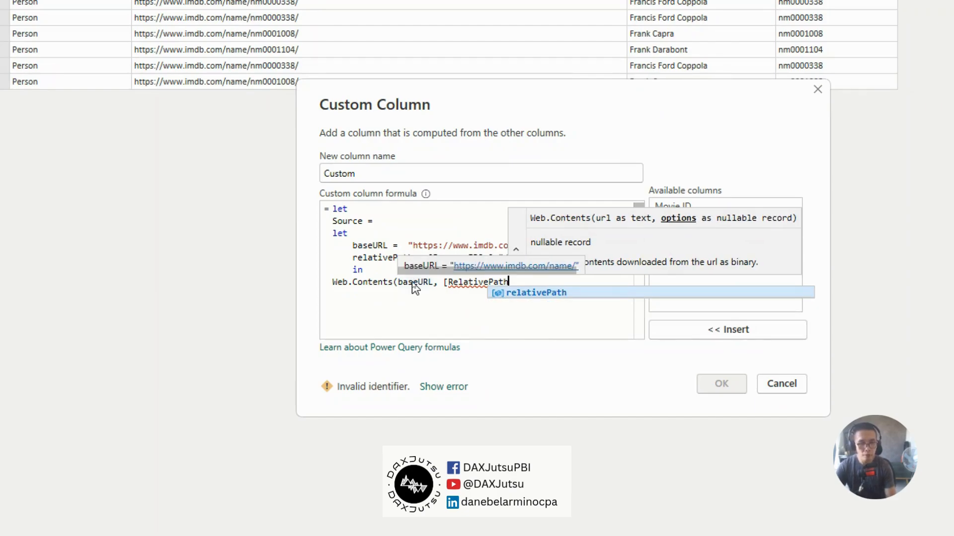
pyautogui.write(' =')
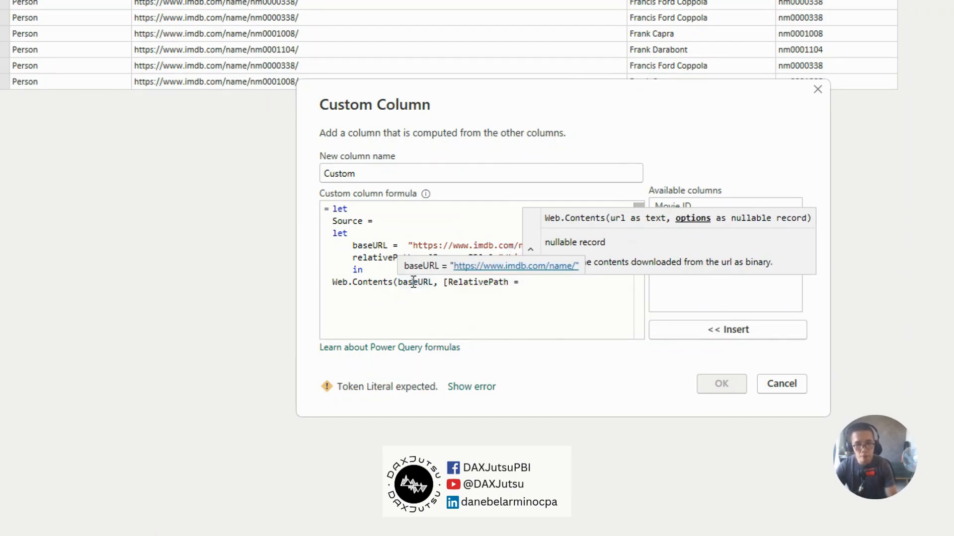
pyautogui.write(' rekatuv')
pyautogui.press('BackSpace')
pyautogui.press('BackSpace')
pyautogui.press('BackSpace')
pyautogui.press('BackSpace')
pyautogui.press('BackSpace')
pyautogui.write('lative')
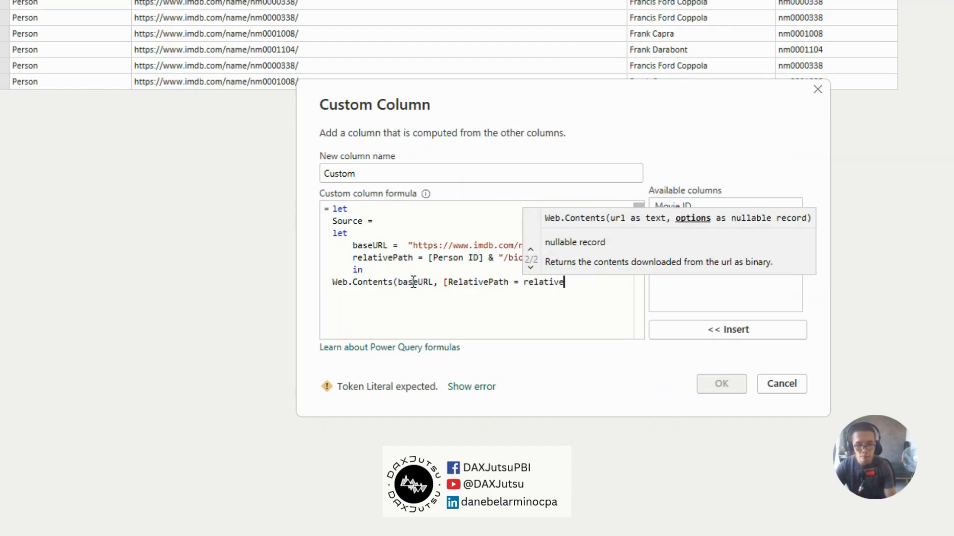
pyautogui.write('Path')
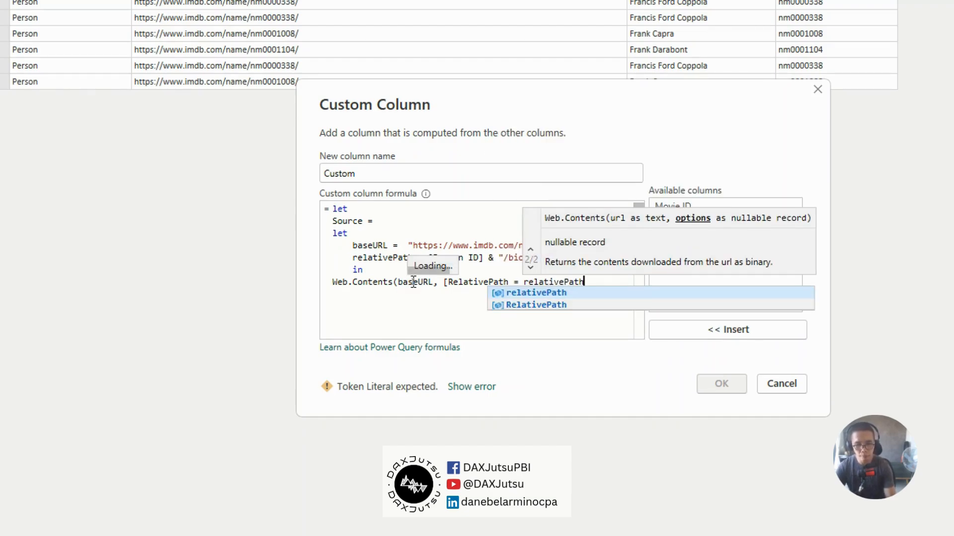
pyautogui.write('])')
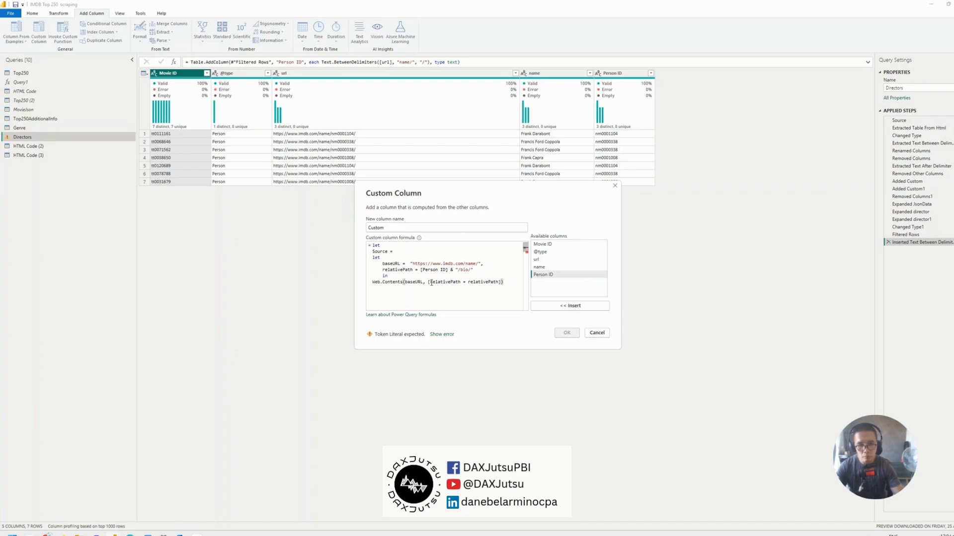
# Remove the leftover ampersand, extra closing parenthesis and empty lines between the Web.Contents call and its comma, and create the custom column
pyautogui.scroll(-1, 504, 283)
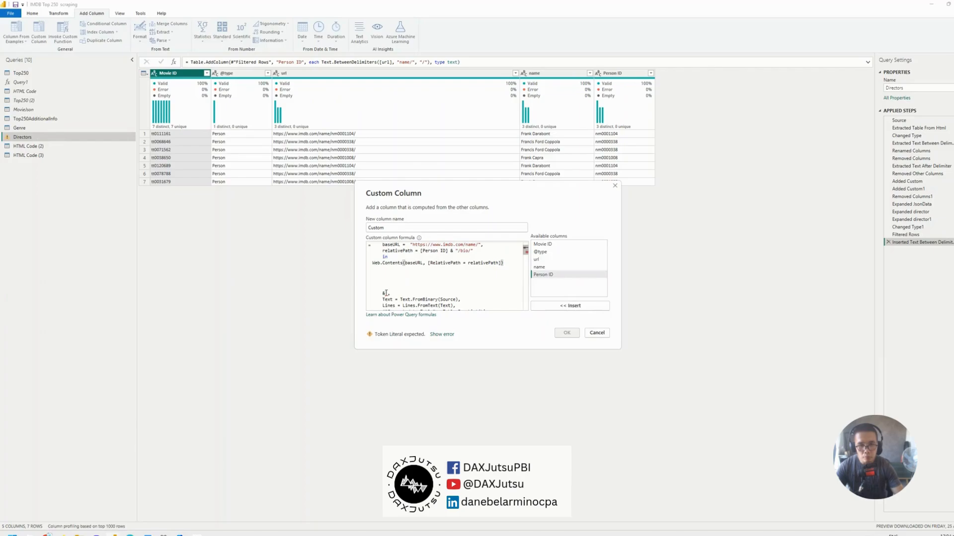
pyautogui.moveTo(385, 294); pyautogui.dragTo(374, 282)
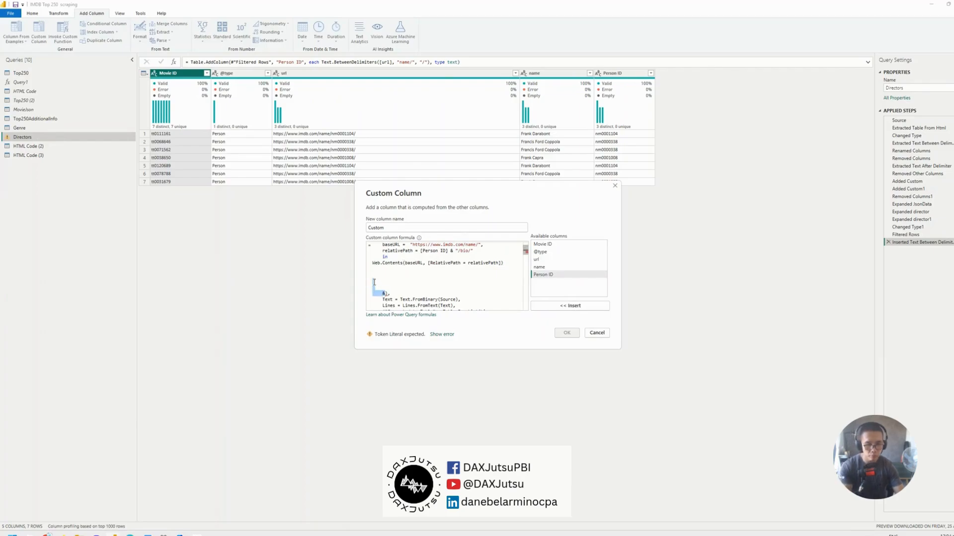
pyautogui.press('BackSpace')
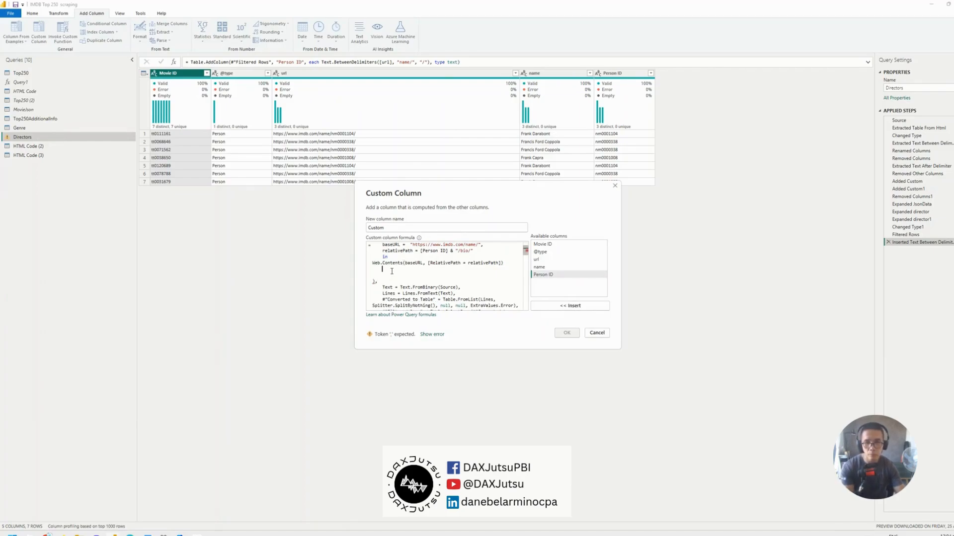
pyautogui.press('BackSpace')
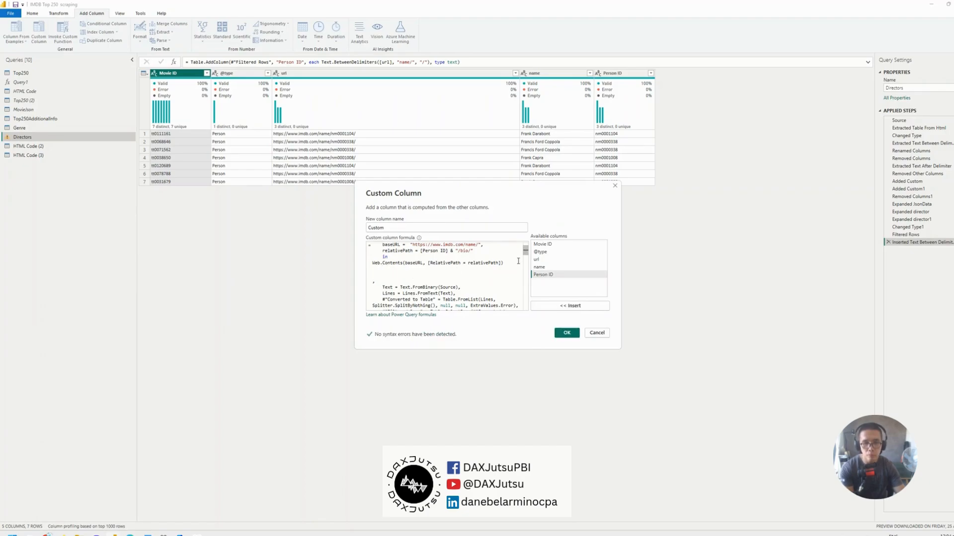
pyautogui.click(510, 265)
pyautogui.press('Delete')
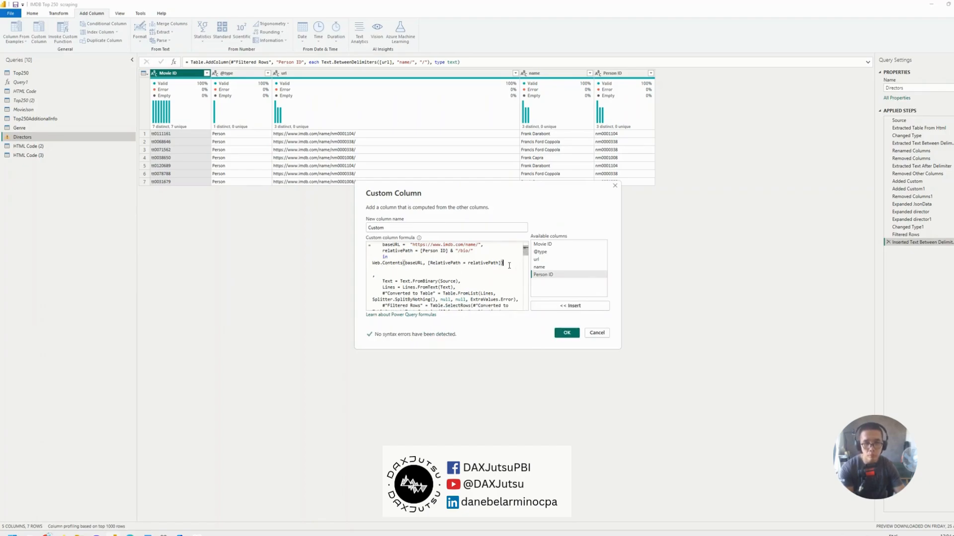
pyautogui.press('Delete')
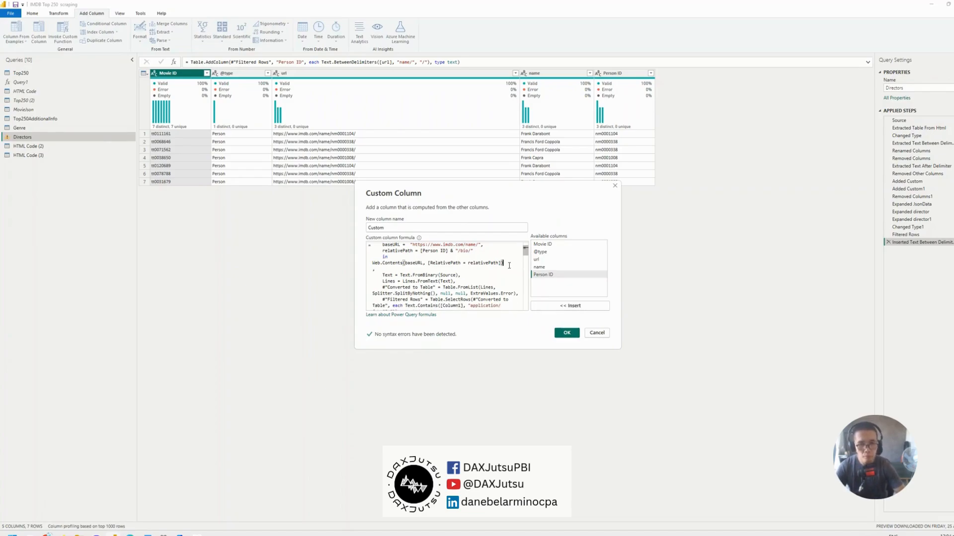
pyautogui.press('Delete')
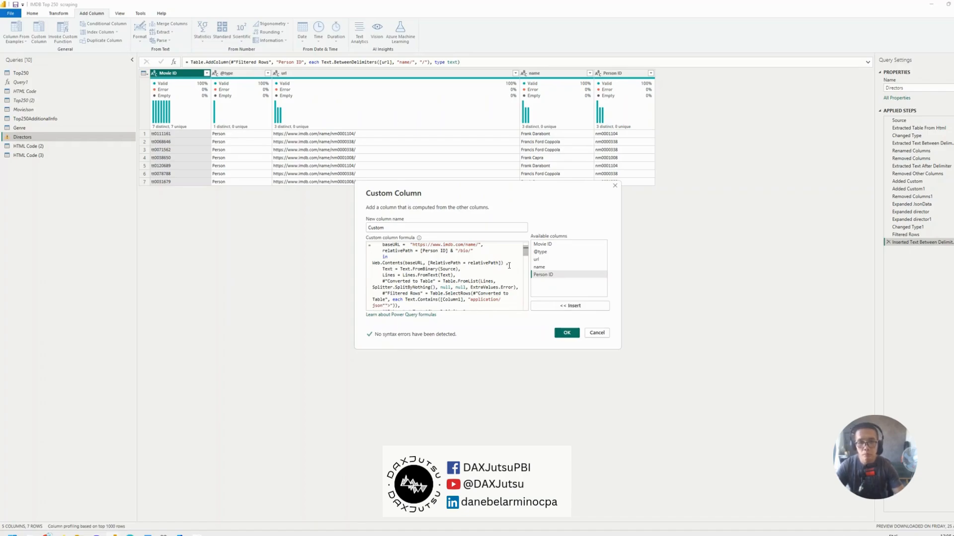
pyautogui.press('Delete')
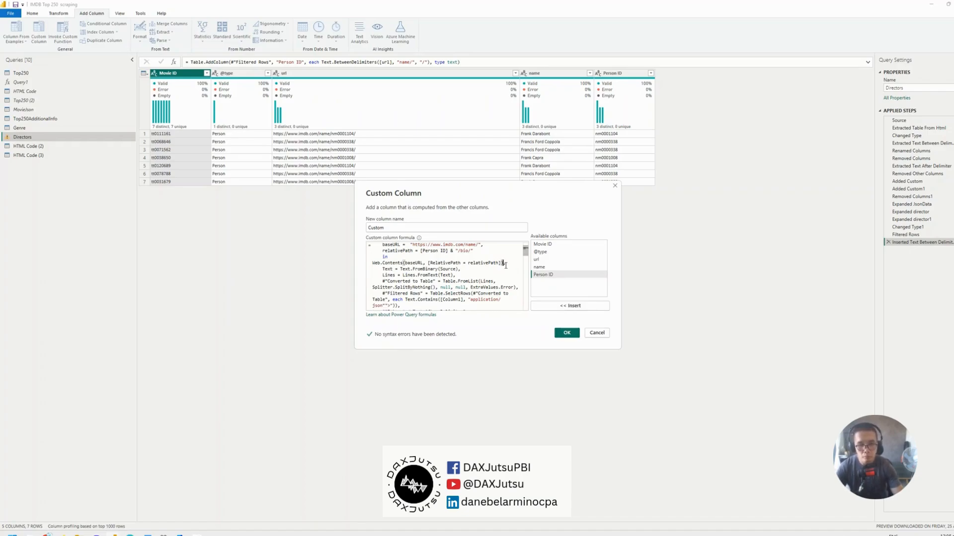
pyautogui.click(566, 333)
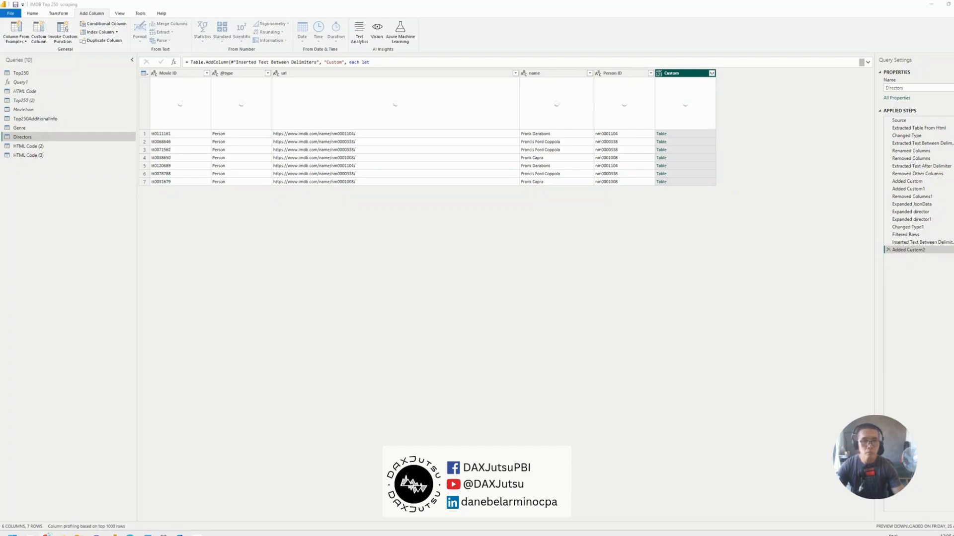
# Preview the first row's nested table in the Custom column, and expand the column into Name, Director Image URL and Biography, leaving out Person ID
pyautogui.click(693, 136)
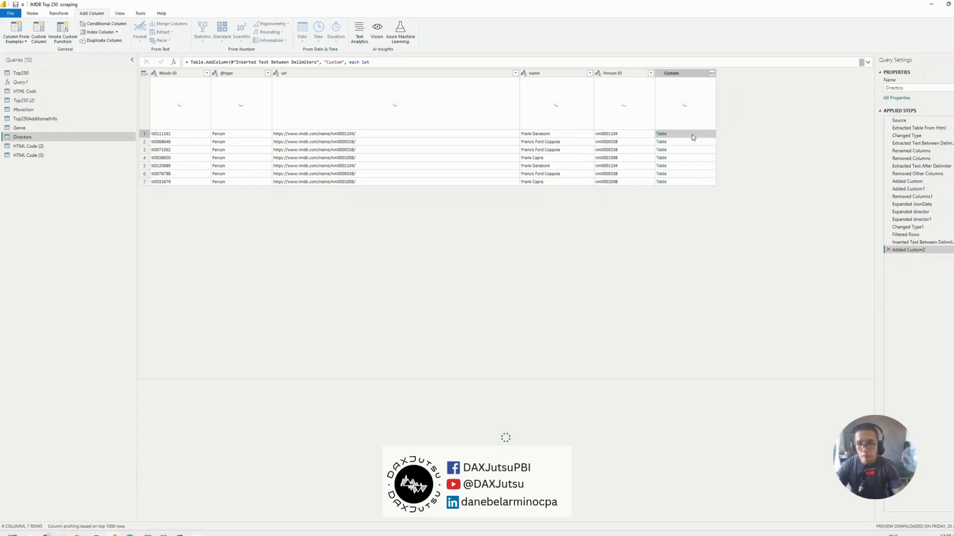
pyautogui.moveTo(567, 379); pyautogui.dragTo(570, 252)
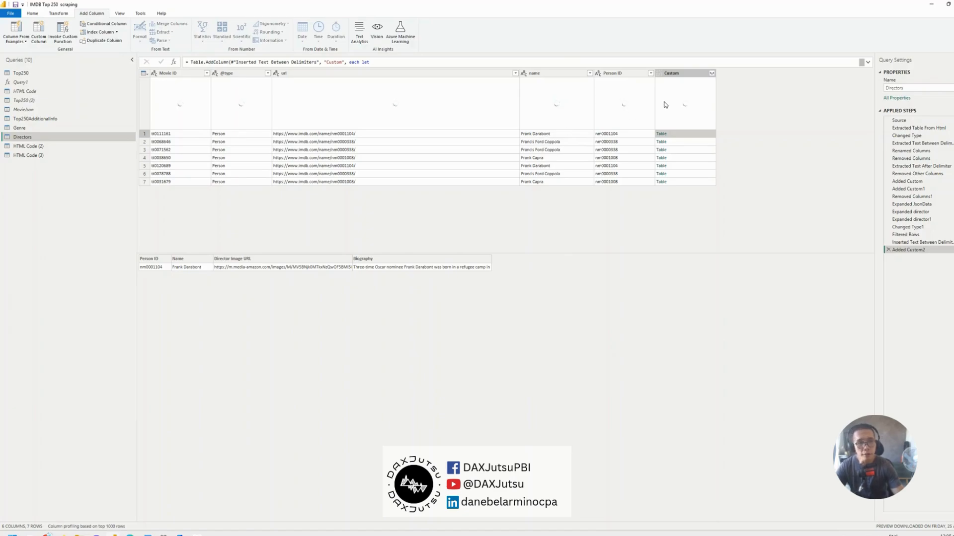
pyautogui.click(712, 74)
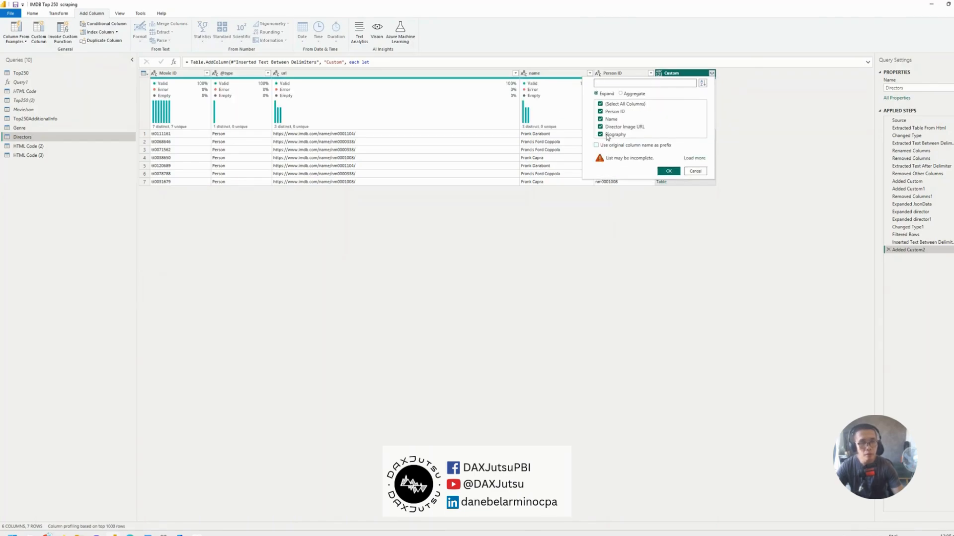
pyautogui.click(600, 111)
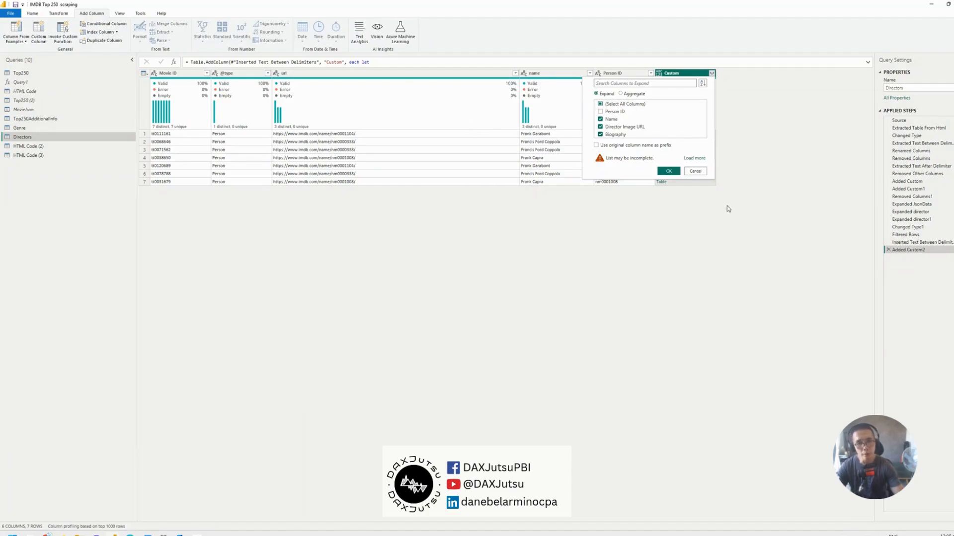
pyautogui.click(672, 172)
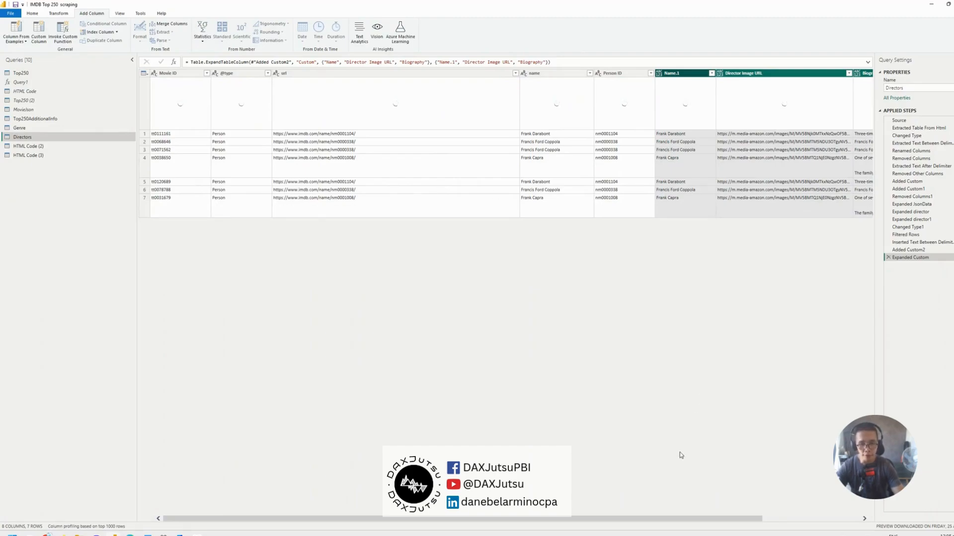
# Edit the Expanded Custom step to exclude Name, keeping only Director Image URL and Biography
pyautogui.moveTo(685, 518); pyautogui.dragTo(934, 522)
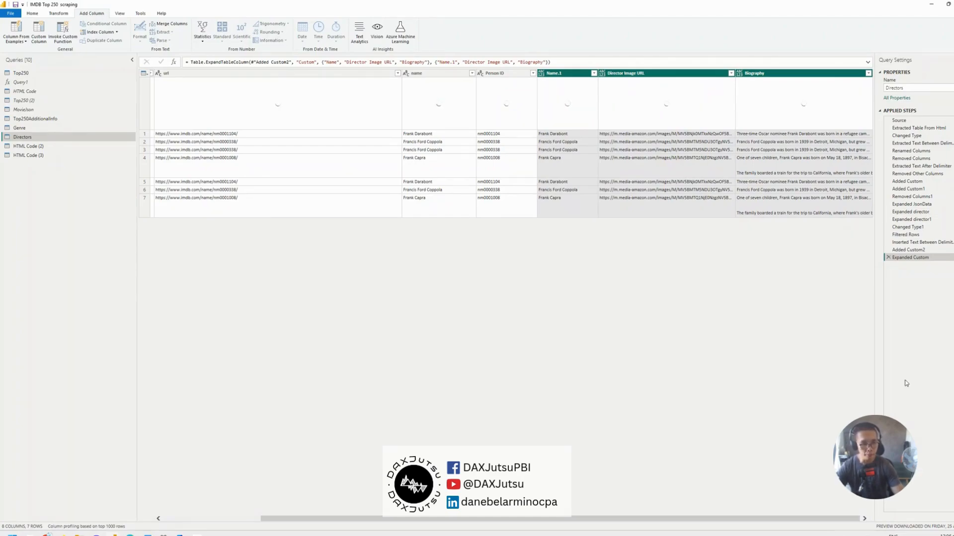
pyautogui.moveTo(822, 517); pyautogui.dragTo(496, 520)
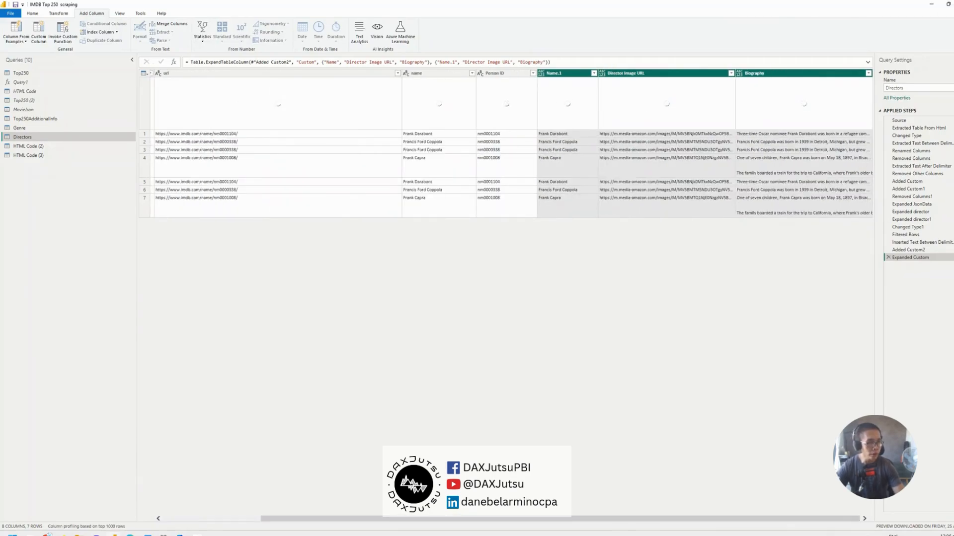
pyautogui.click(952, 257)
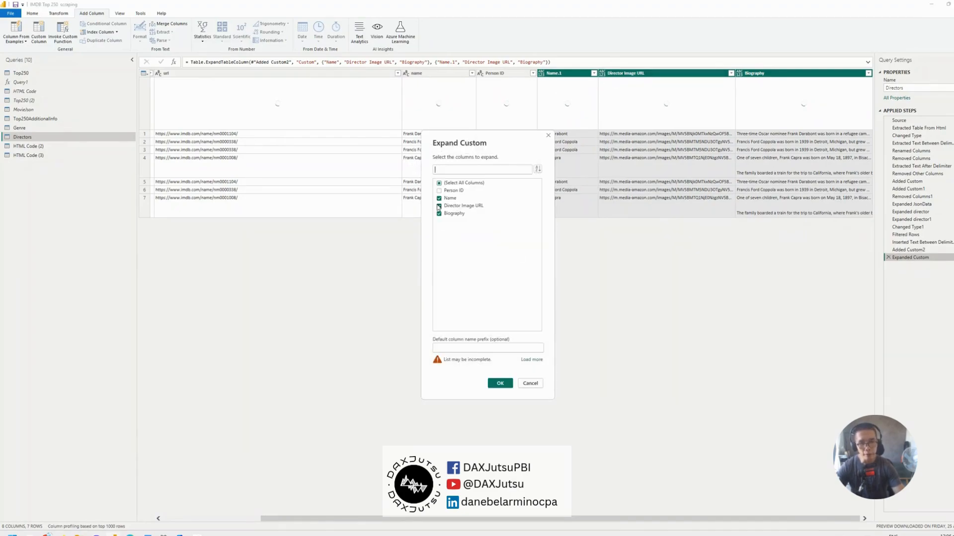
pyautogui.click(439, 198)
pyautogui.click(500, 384)
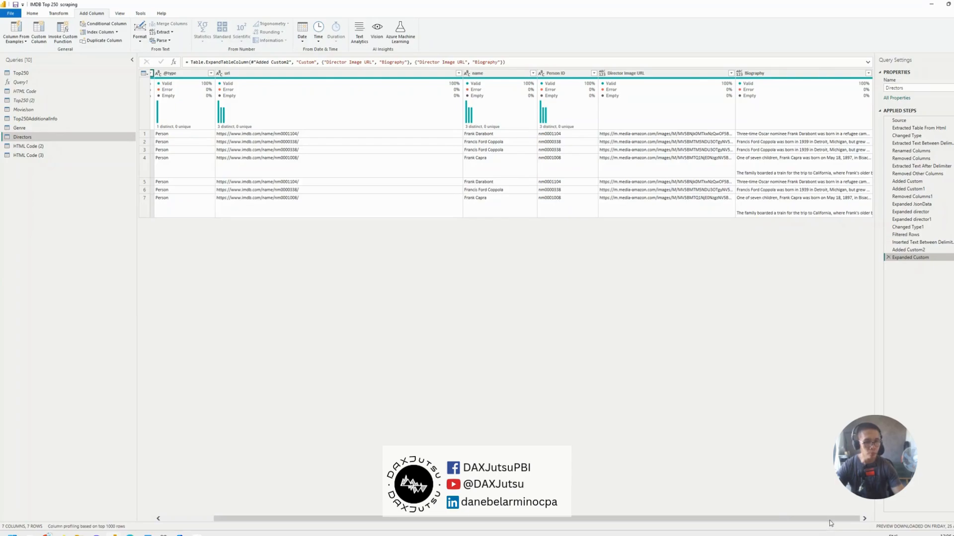
pyautogui.moveTo(829, 523); pyautogui.dragTo(240, 533)
pyautogui.moveTo(490, 534); pyautogui.dragTo(945, 534)
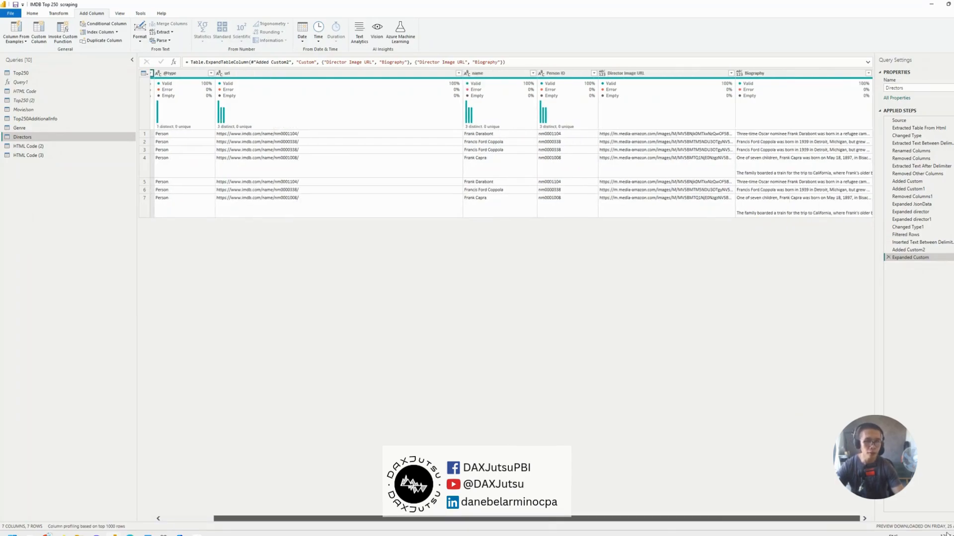